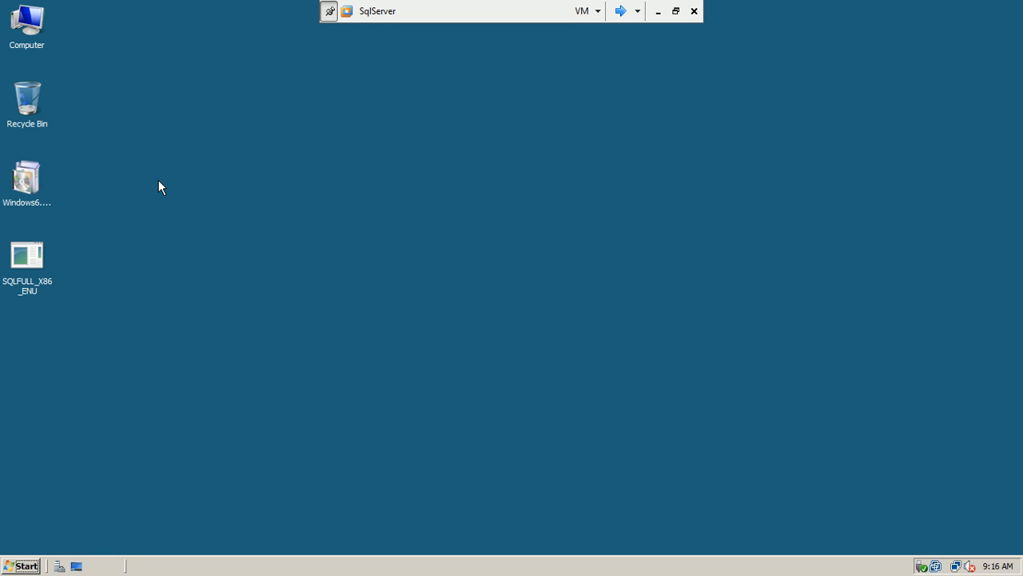
left_click(36, 183)
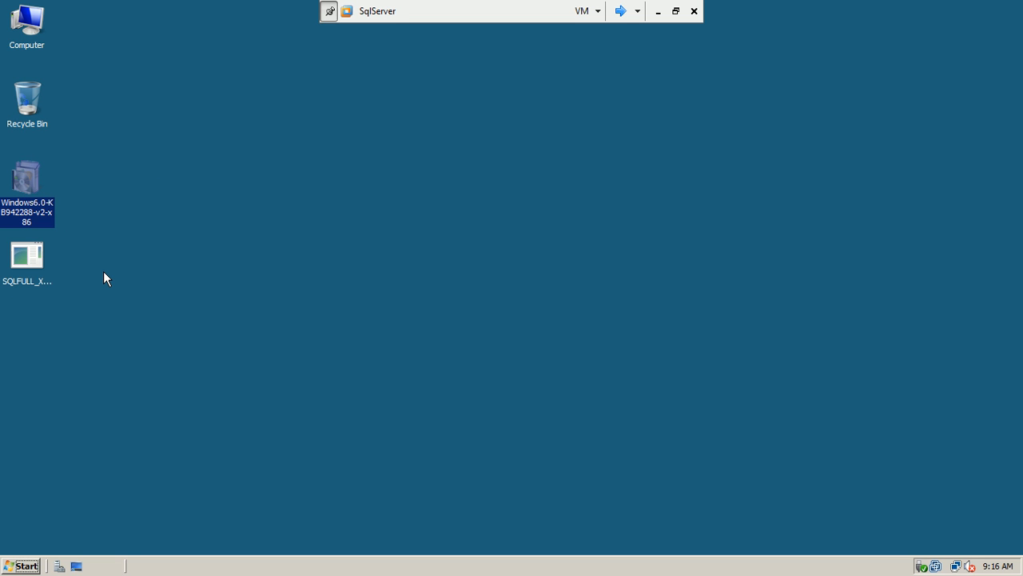
left_click(104, 273)
left_click(26, 254)
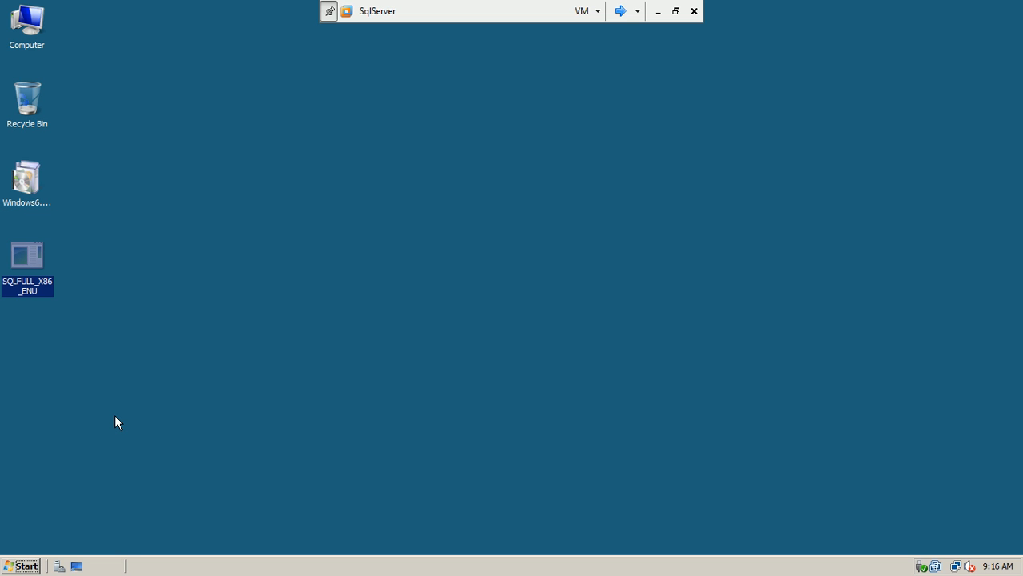
left_click(206, 246)
Extract the SQLFULL_X86_ENU package into a new SQL Source folder on the desktop and open that folder
double_click(25, 285)
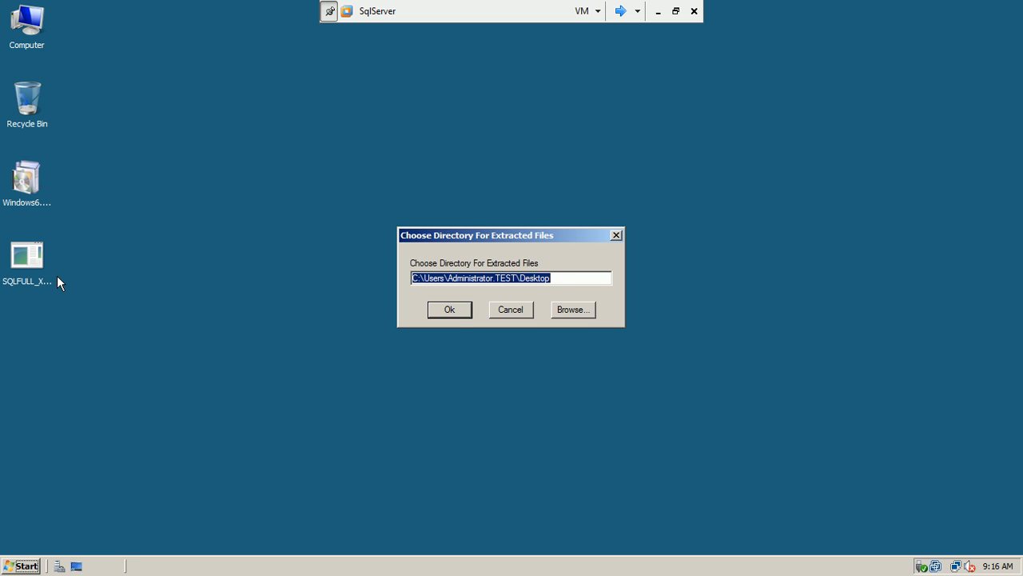
left_click(567, 280)
type("\\SQL So")
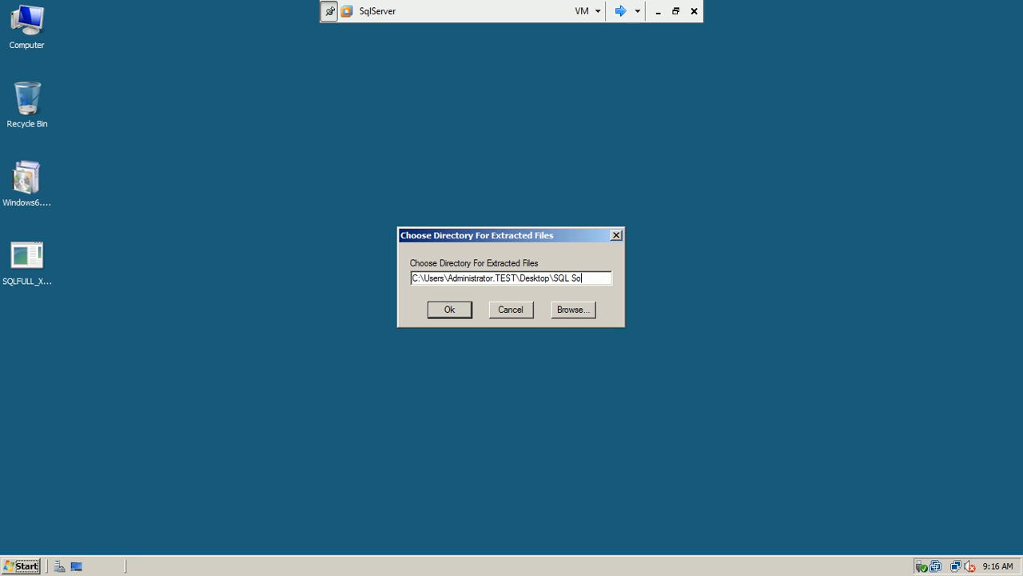
type("urce")
left_click(448, 311)
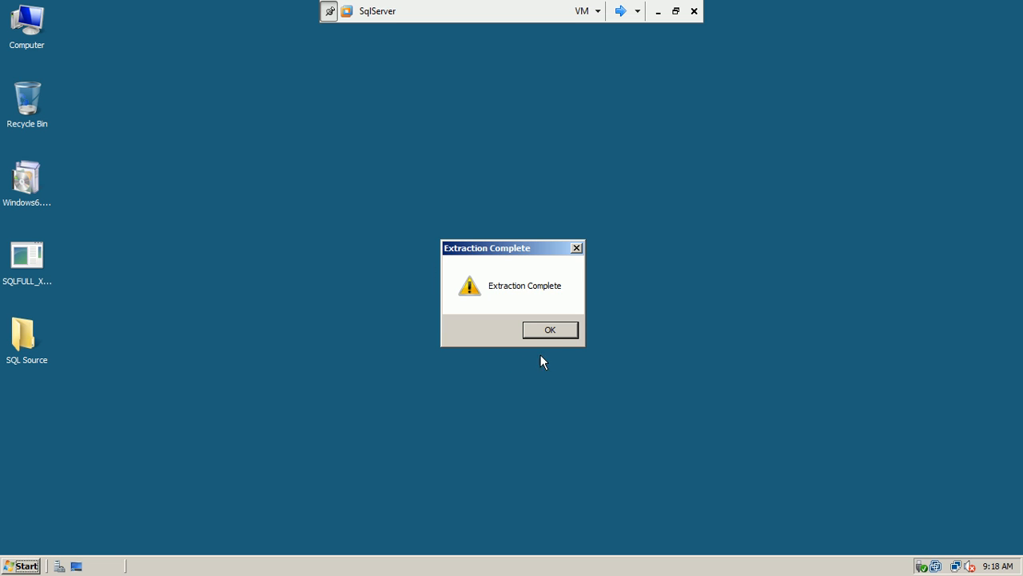
left_click(564, 334)
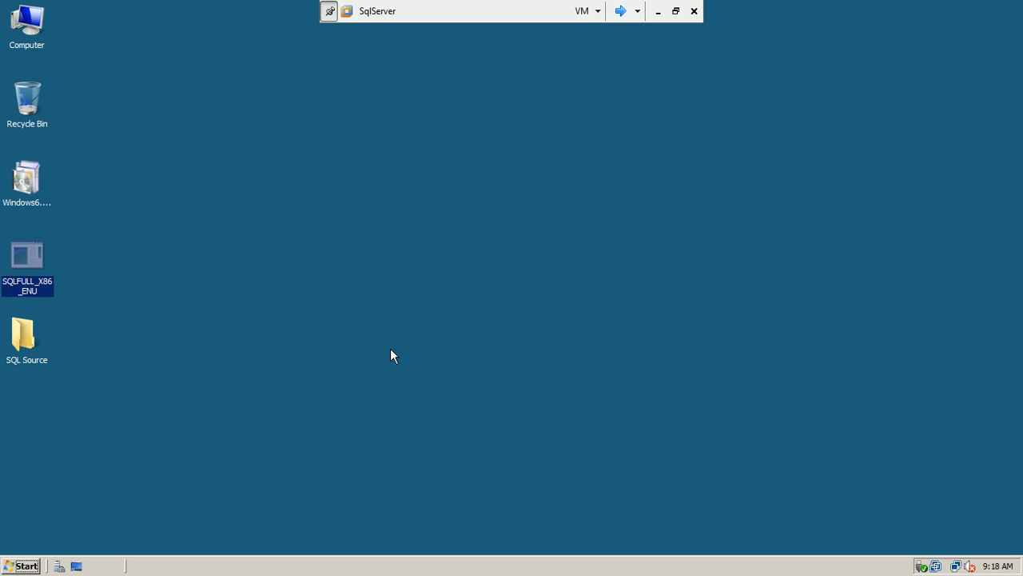
left_click(296, 373)
double_click(38, 341)
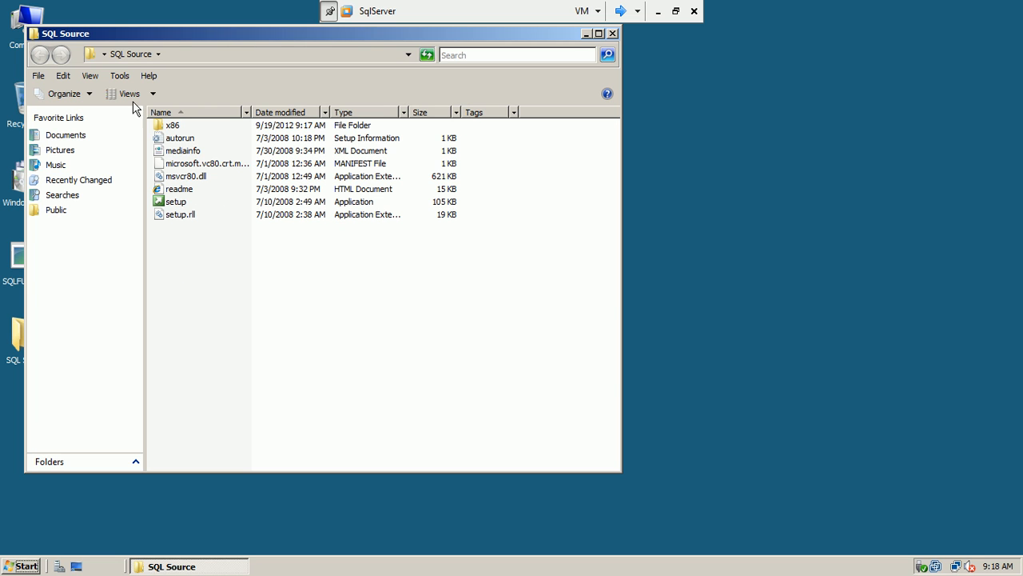
left_click(120, 76)
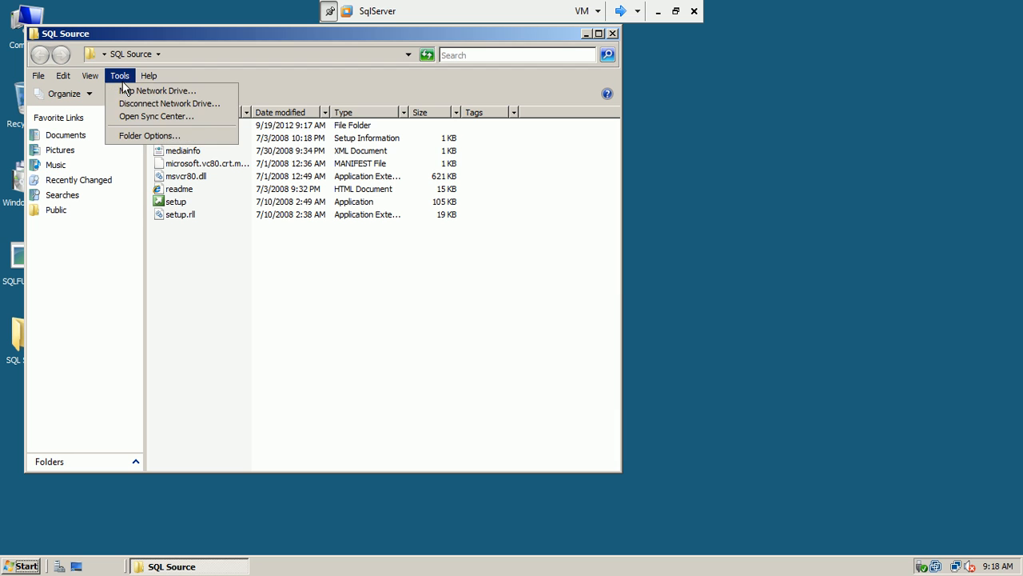
left_click(130, 136)
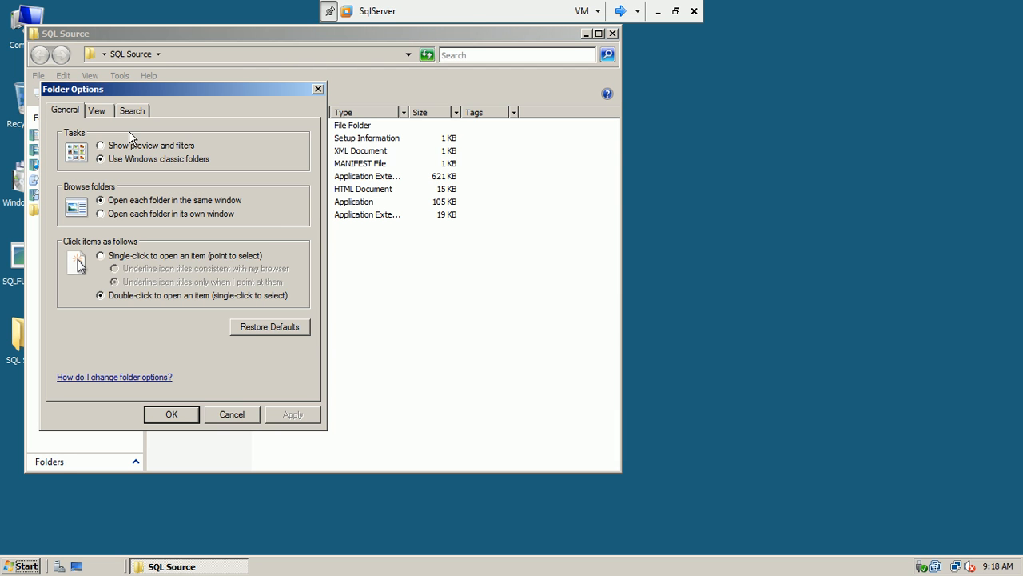
left_click(94, 112)
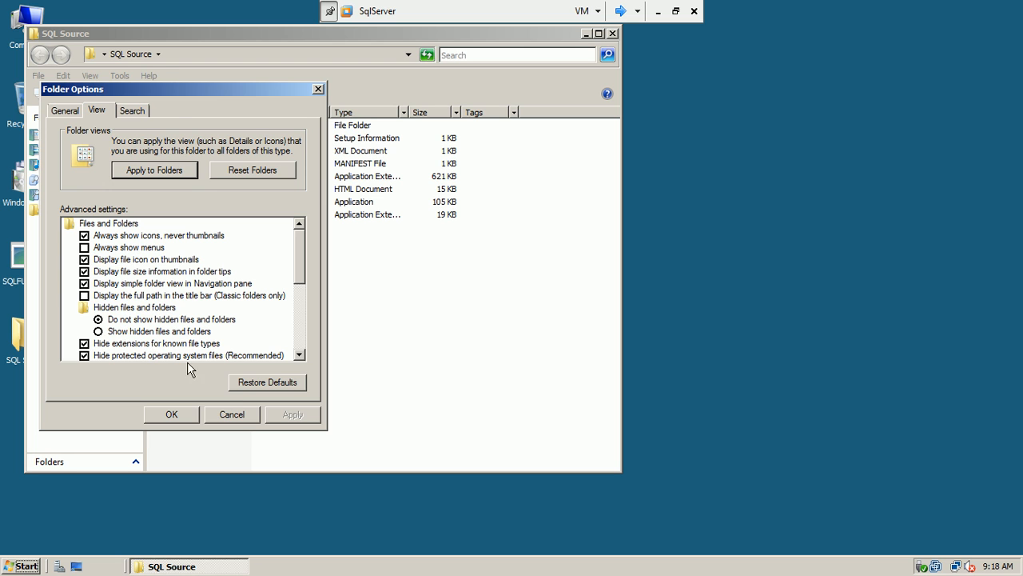
left_click(255, 421)
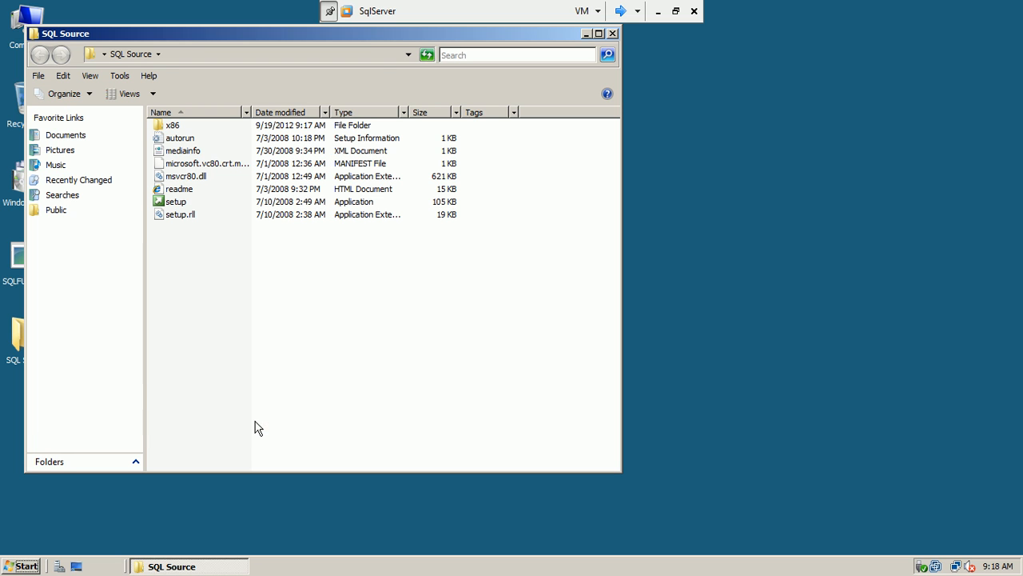
Launch the setup application from the SQL Source folder and close the folder window
left_click(362, 205)
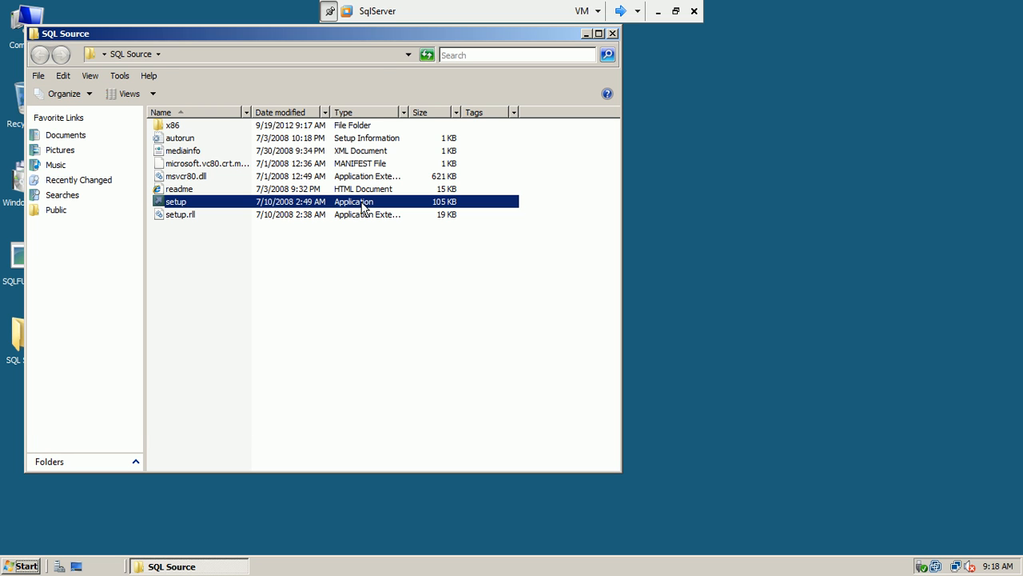
left_click(207, 300)
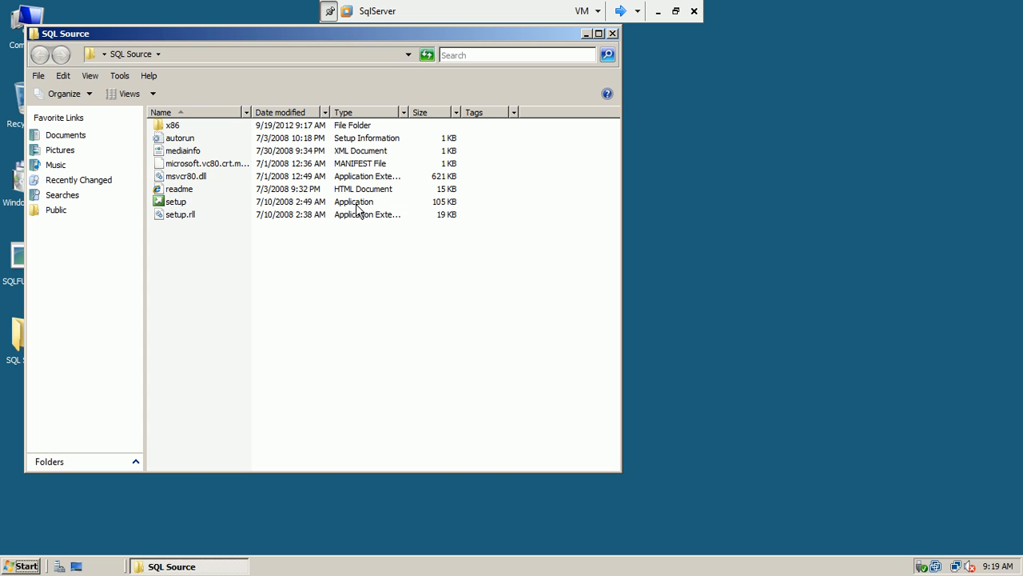
double_click(174, 204)
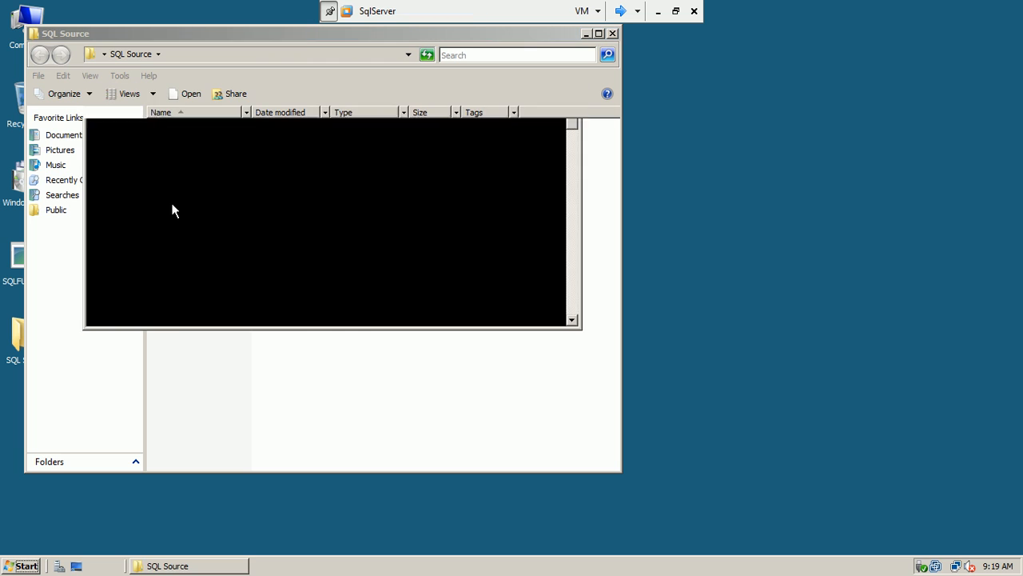
left_click(612, 33)
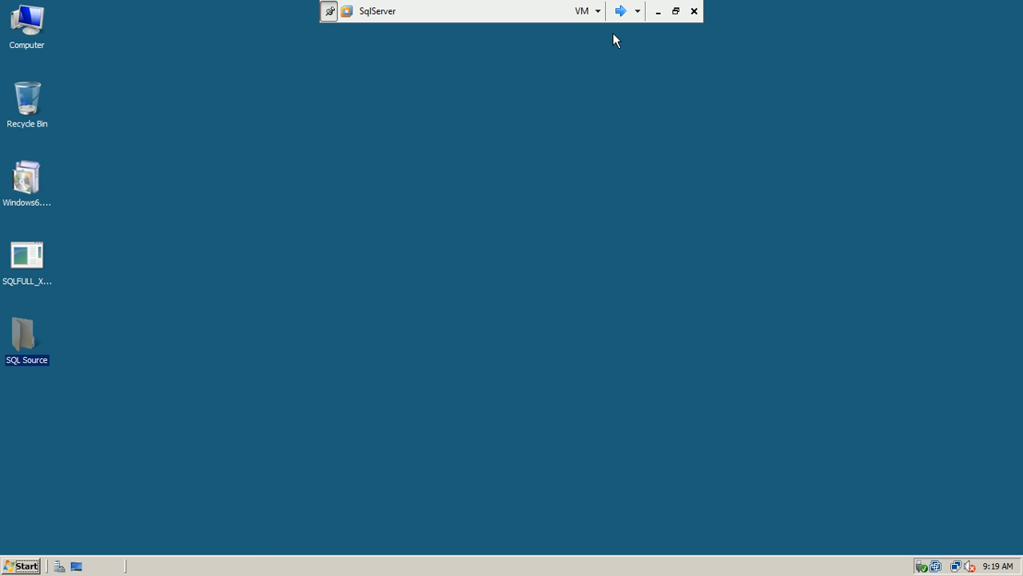
left_click(499, 228)
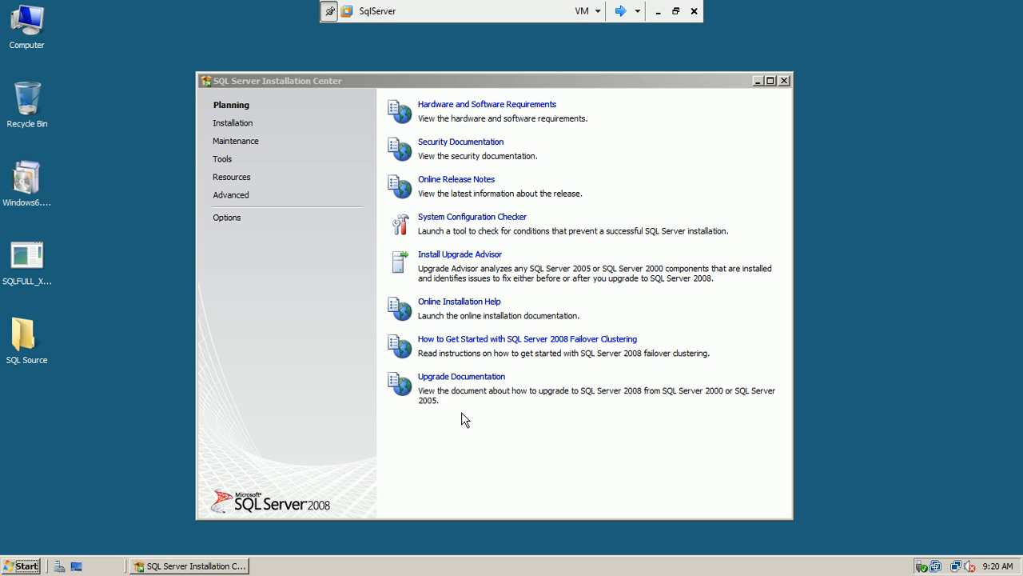
Start a new SQL Server stand-alone installation and continue past the initial Setup Support Rules check
left_click(249, 125)
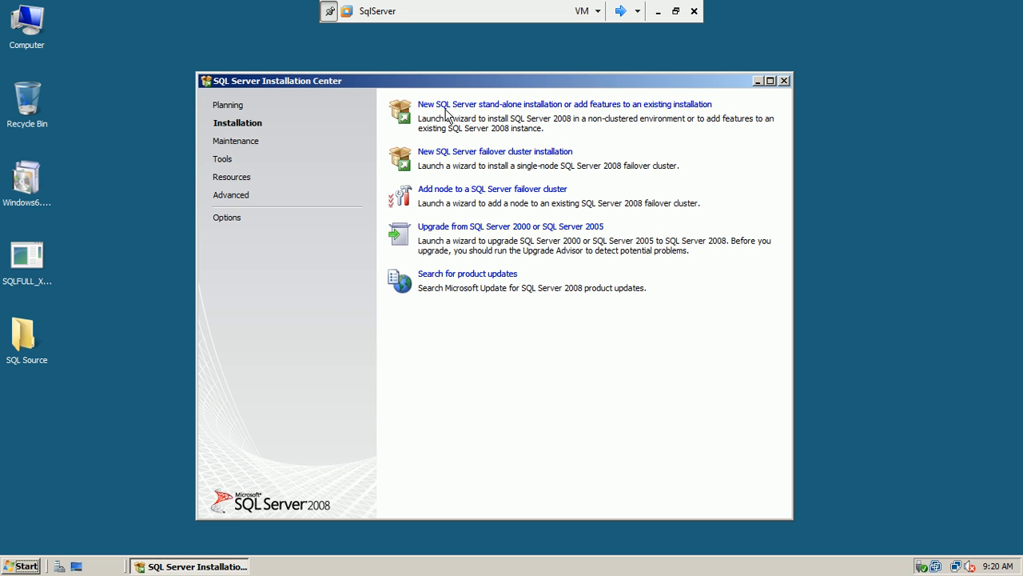
left_click(543, 106)
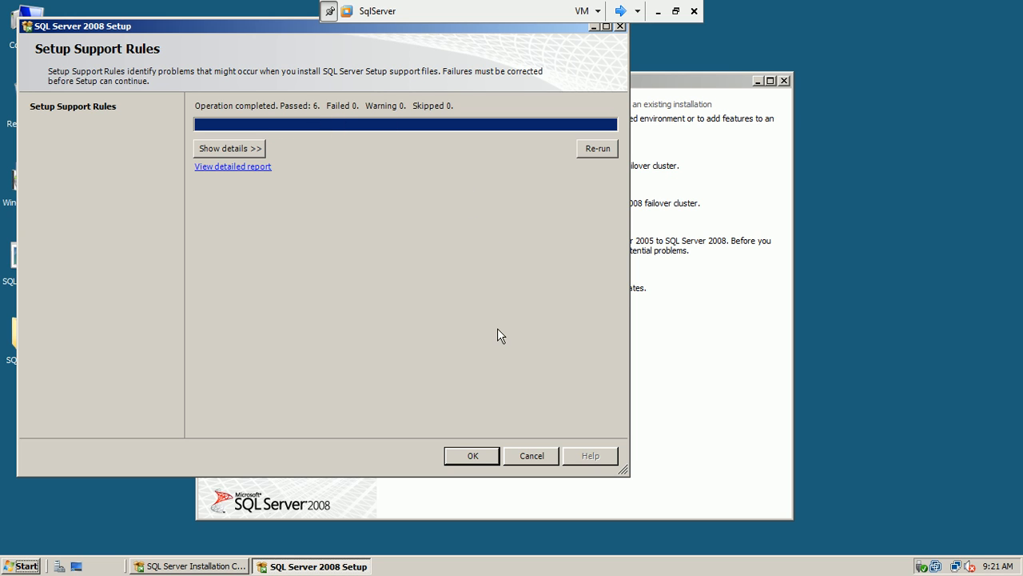
left_click(471, 460)
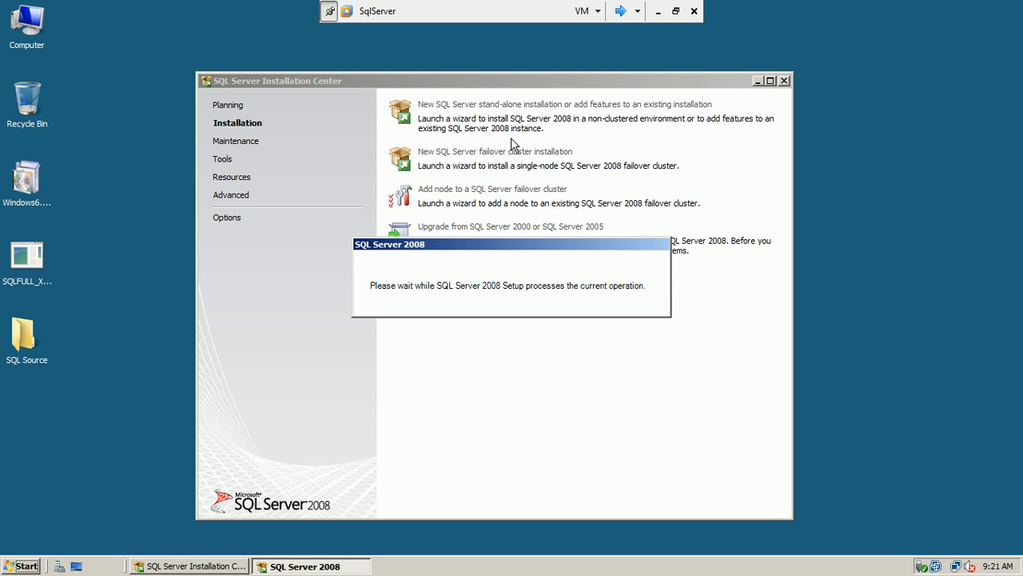
Proceed with the free Enterprise Evaluation edition for the SQL Server installation
left_click(637, 11)
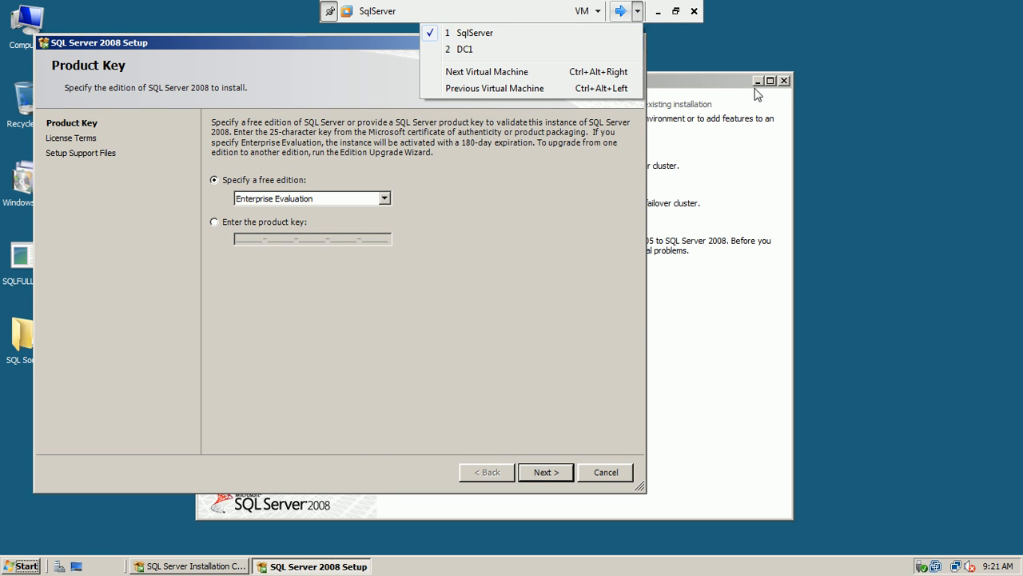
left_click(733, 74)
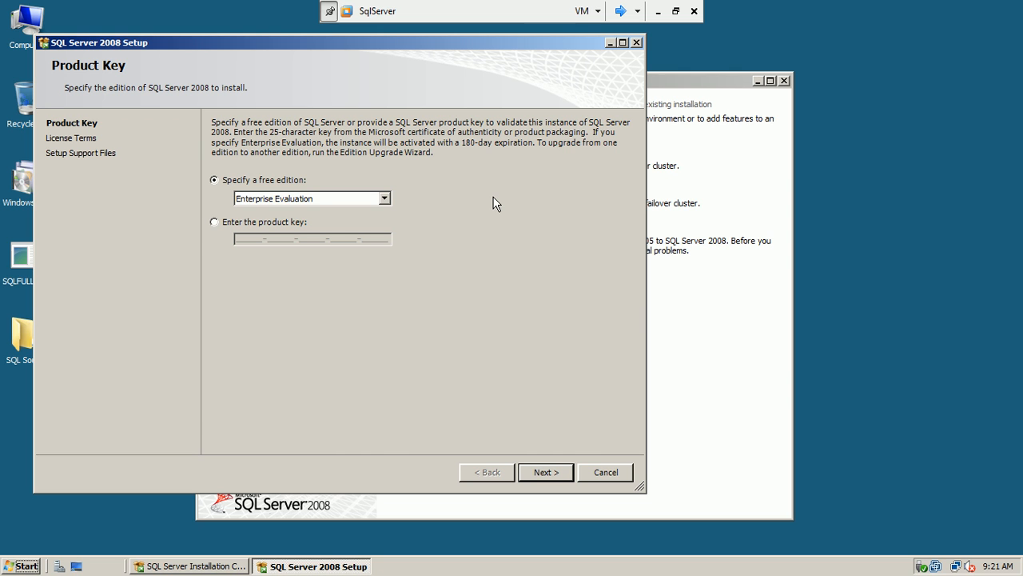
left_click(550, 473)
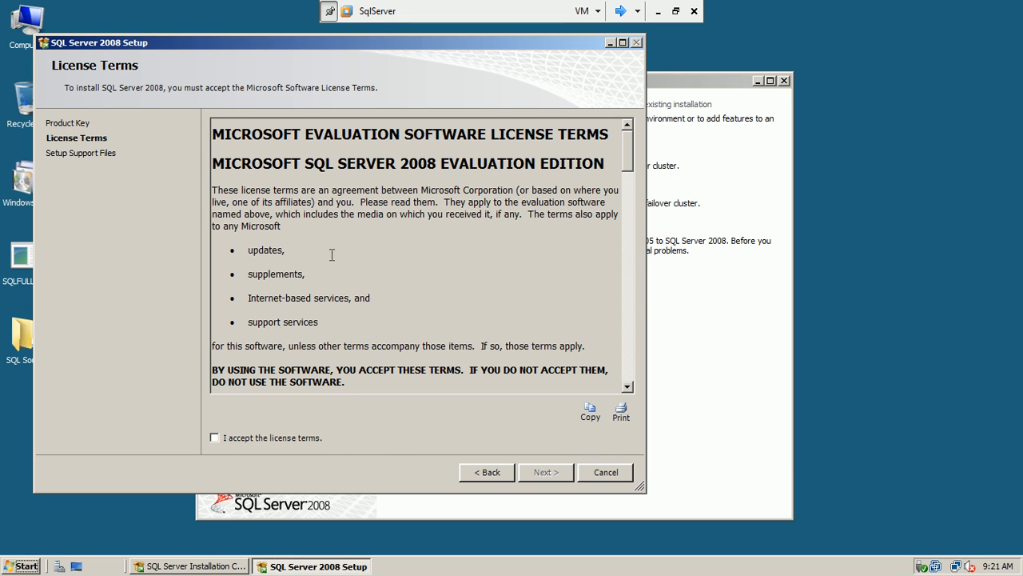
Accept the license terms and install the Setup Support Files
left_click(215, 437)
left_click(548, 467)
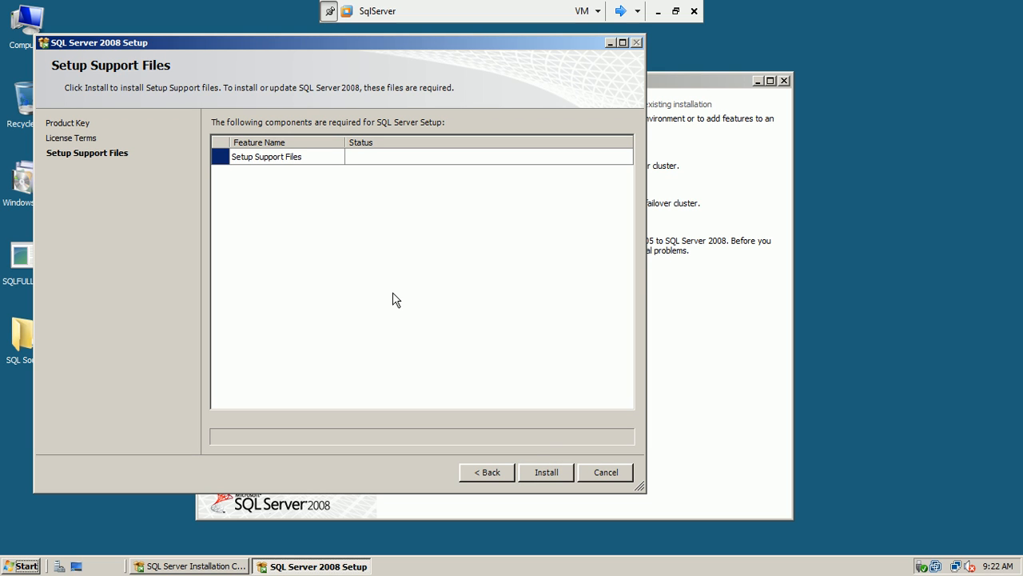
left_click(547, 470)
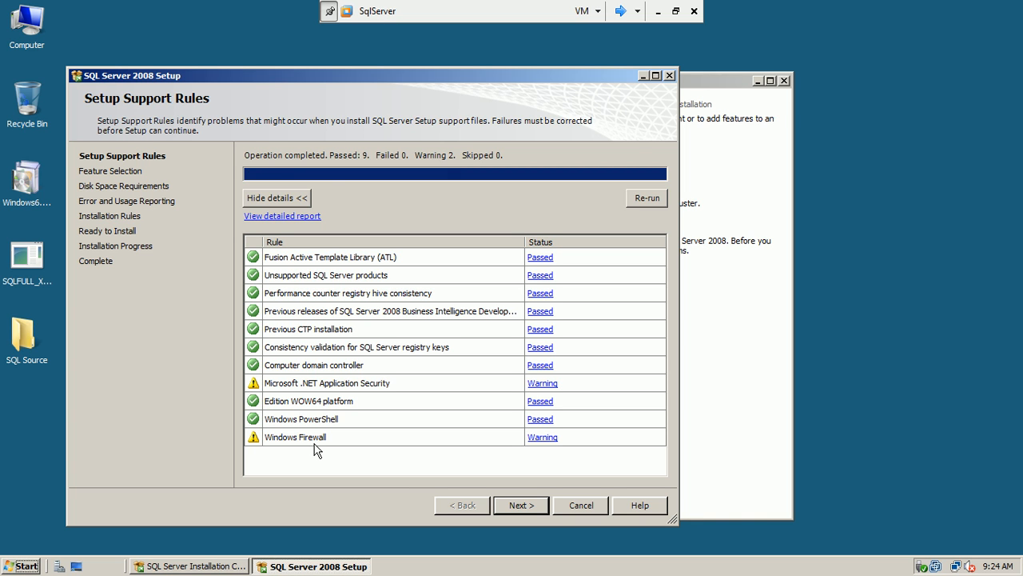
Inspect the domain profile's firewall state in Windows Firewall with Advanced Security, then close the console
left_click(35, 567)
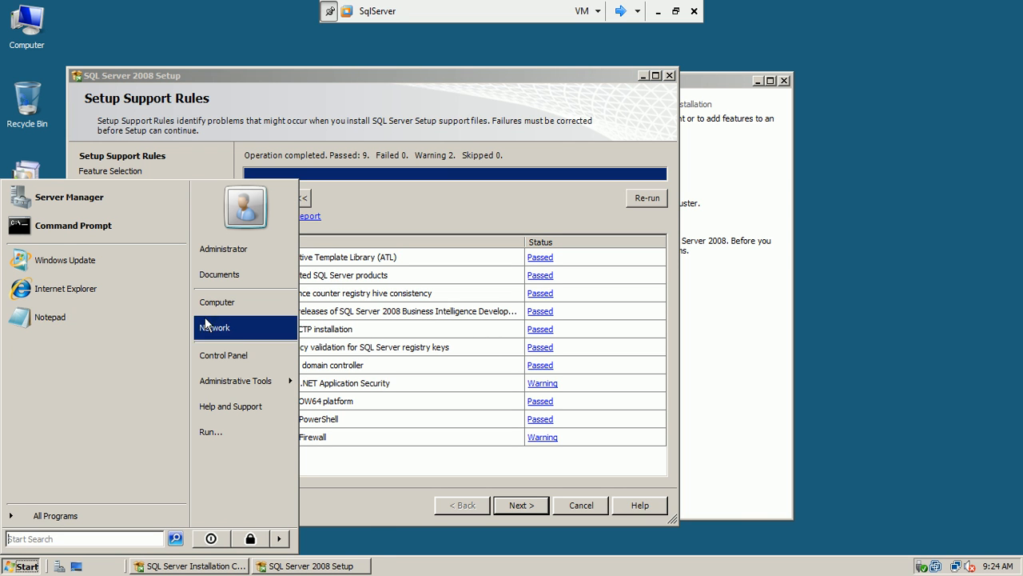
mouse_move(241, 384)
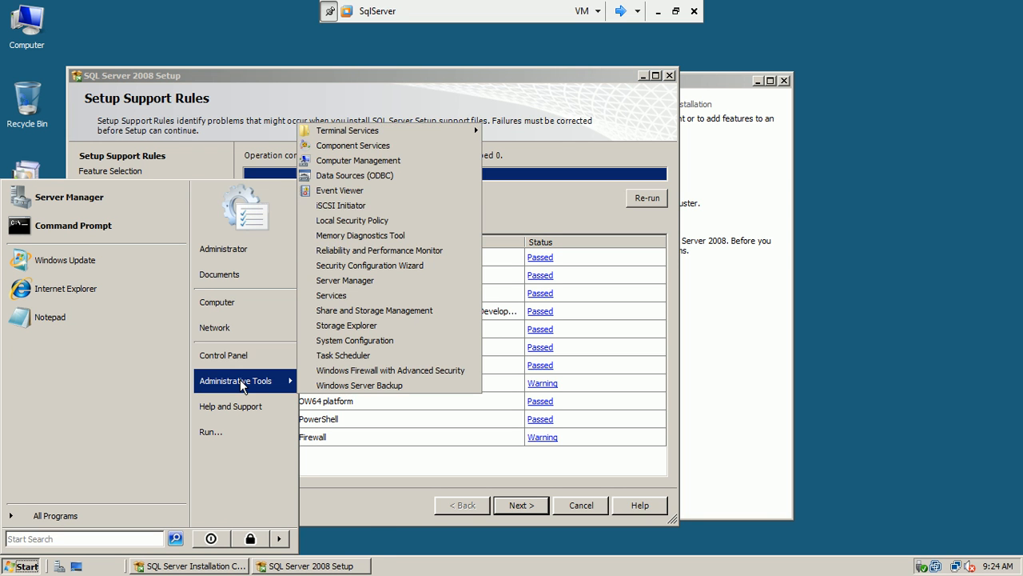
left_click(325, 371)
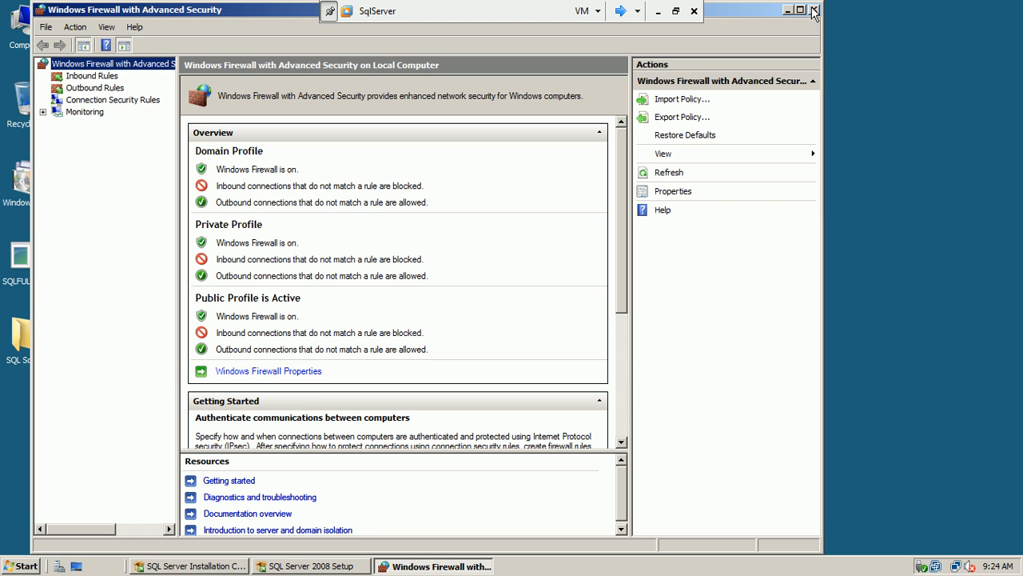
left_click(302, 373)
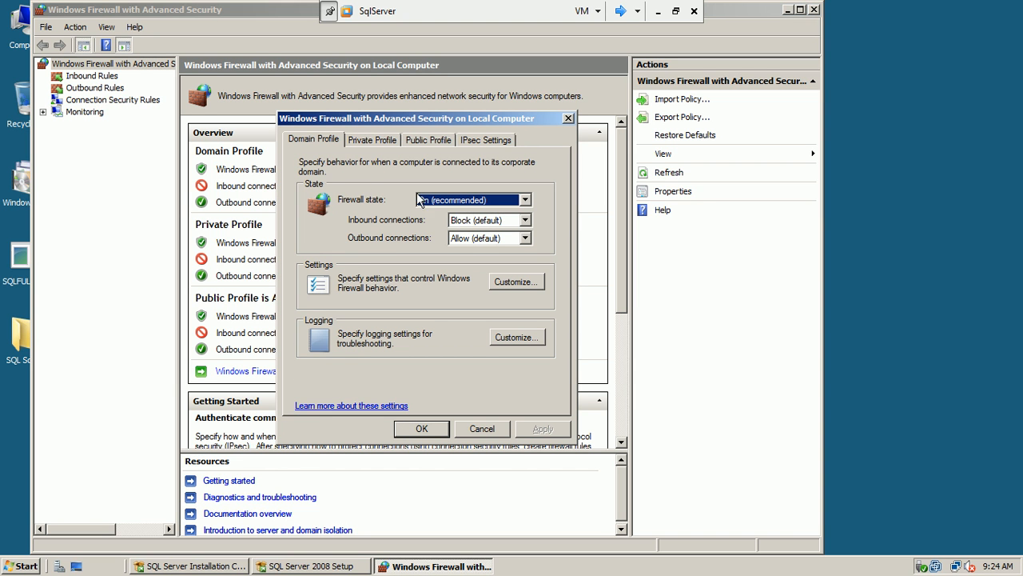
left_click(480, 429)
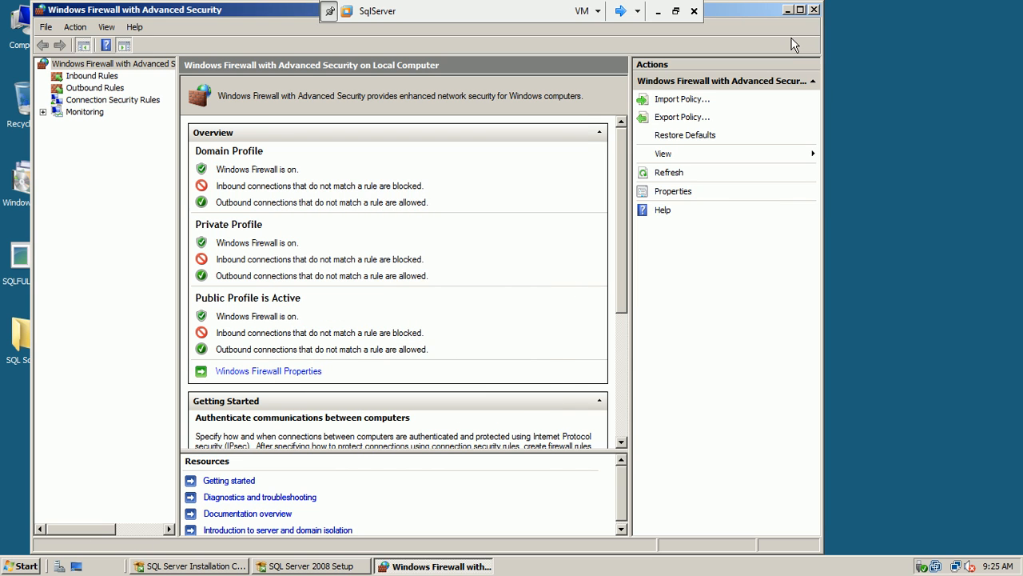
left_click(813, 10)
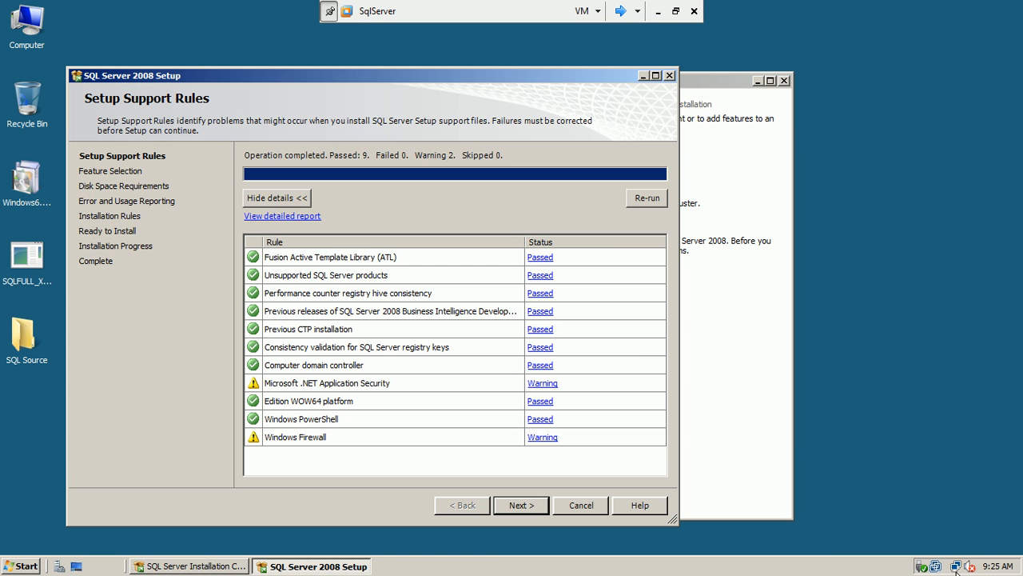
Open the Windows Firewall settings through Control Panel and look through the list of exceptions
left_click(959, 566)
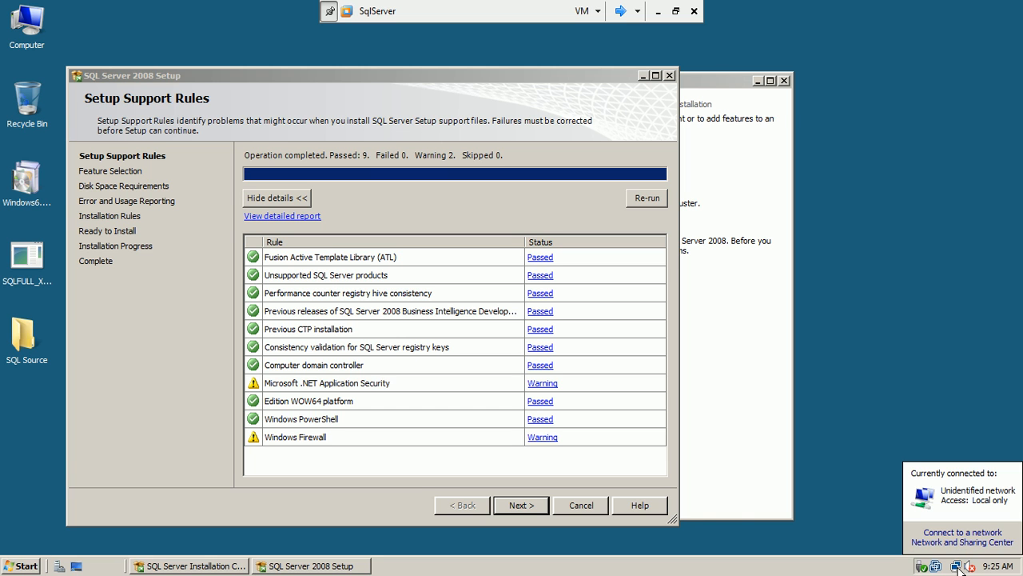
right_click(958, 566)
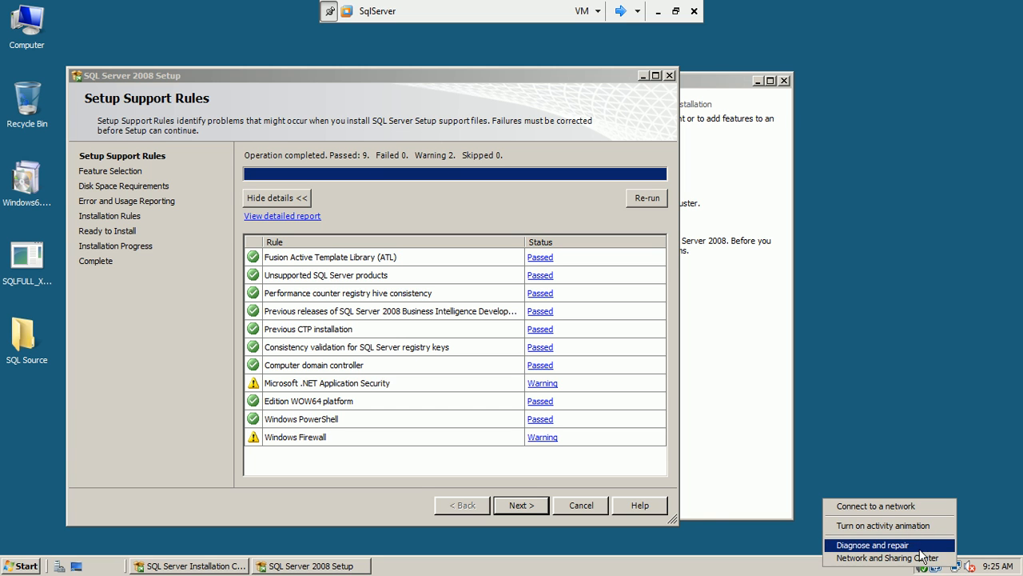
left_click(887, 557)
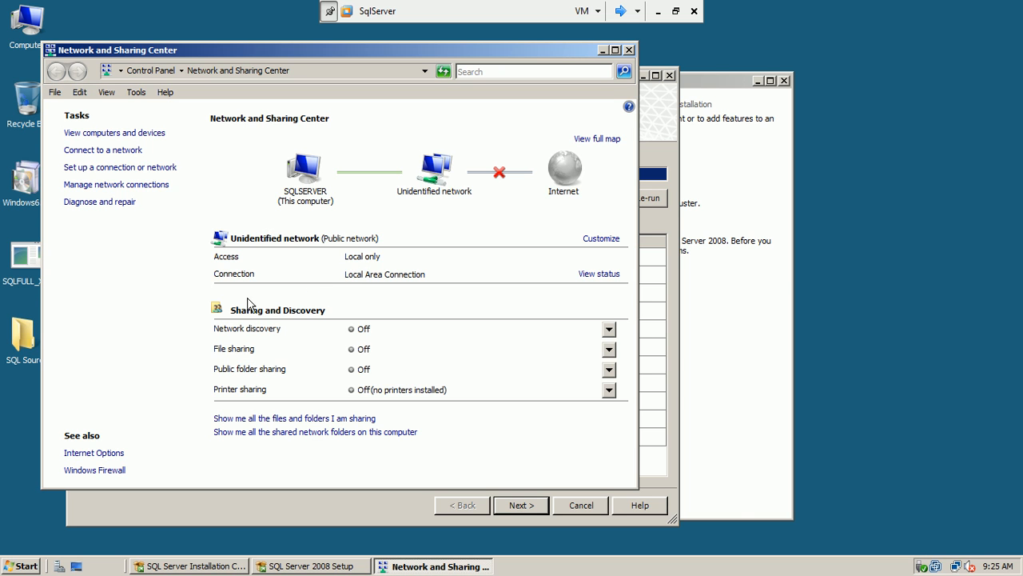
left_click(152, 70)
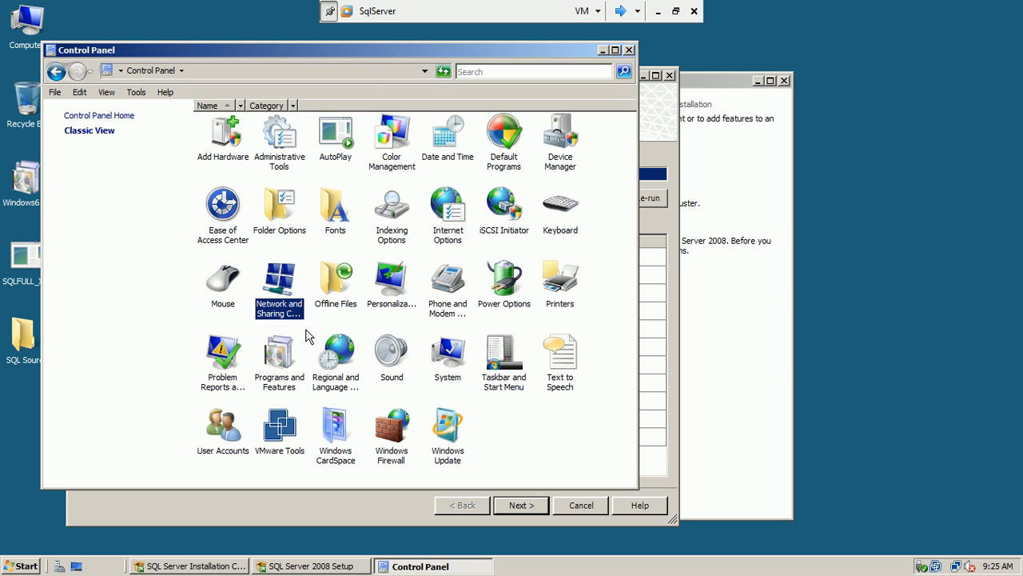
left_click(394, 431)
double_click(394, 432)
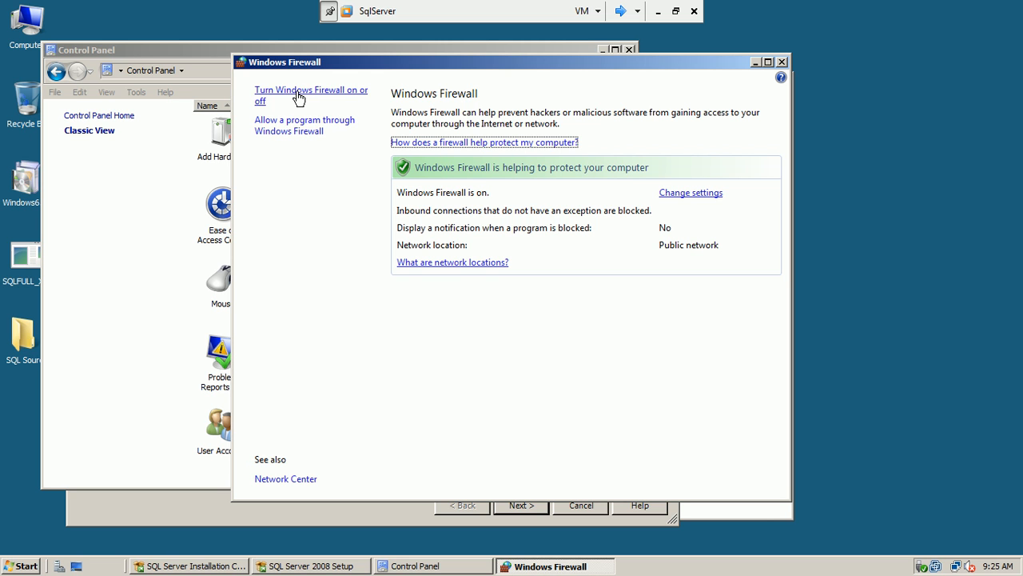
left_click(673, 195)
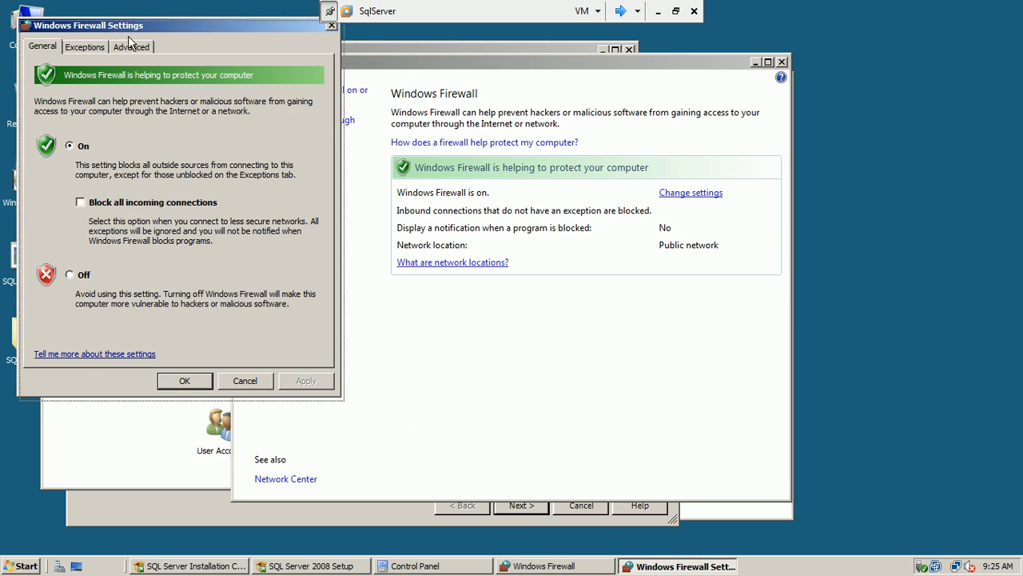
left_click_drag(118, 27, 278, 122)
left_click(251, 141)
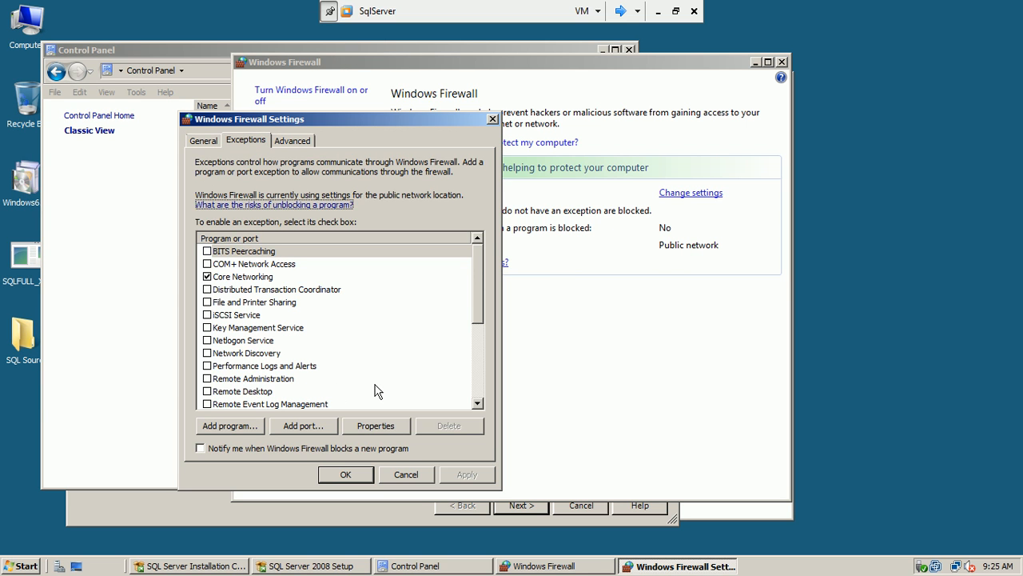
left_click_drag(482, 274, 477, 398)
Add a firewall port exception named SQL Server for TCP port 1433, save it, and close the firewall and Control Panel windows
left_click(303, 427)
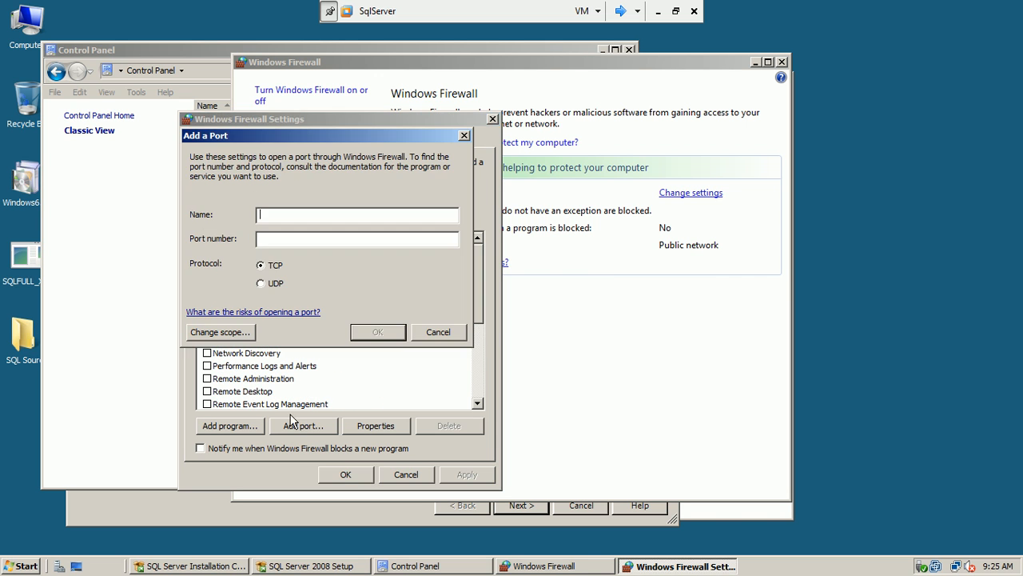
type("SQL Sr")
key("BackSpace")
type("erver")
left_click(312, 243)
type("1433")
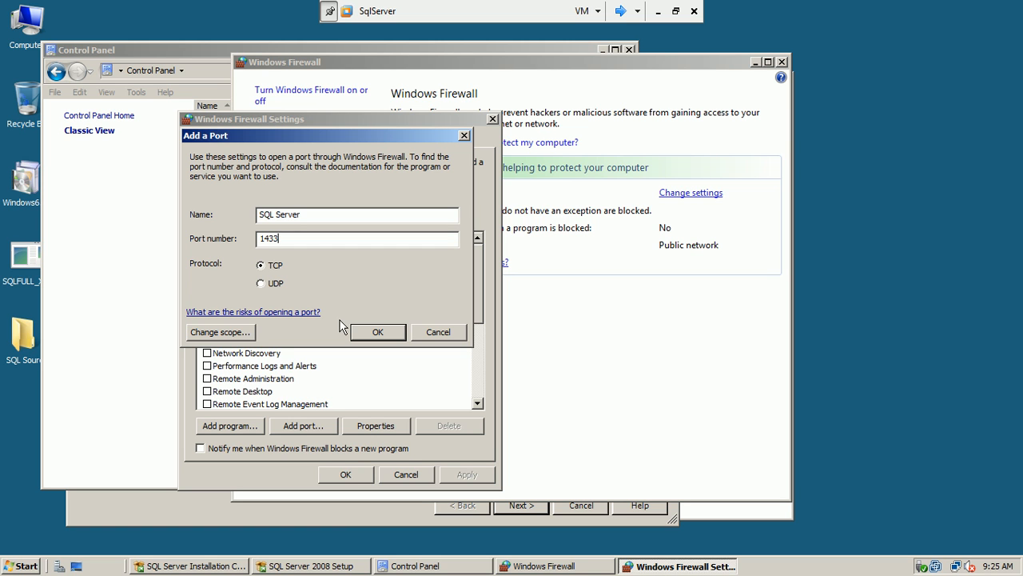
left_click(360, 334)
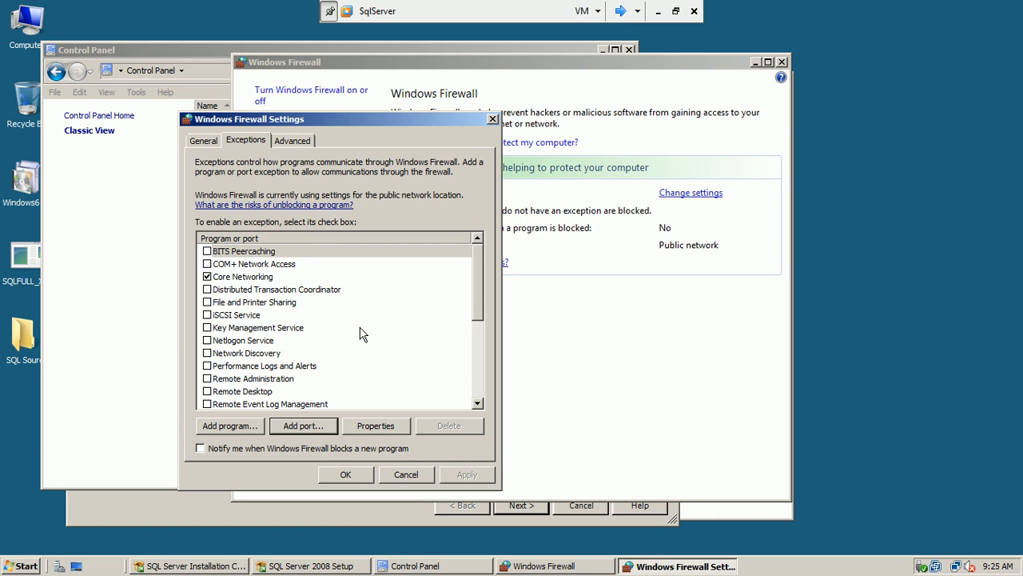
left_click_drag(482, 278, 475, 338)
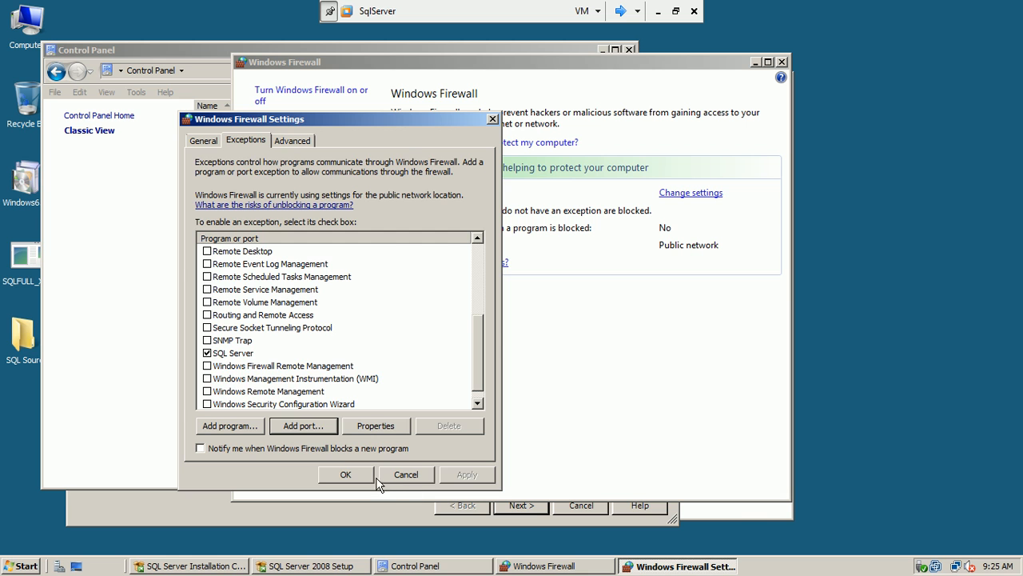
left_click(345, 474)
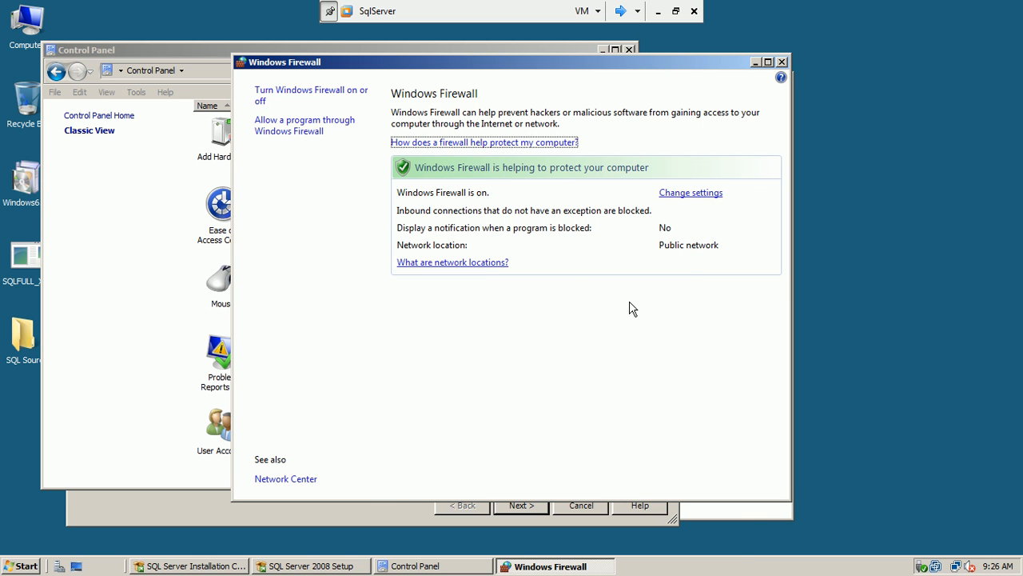
left_click(784, 62)
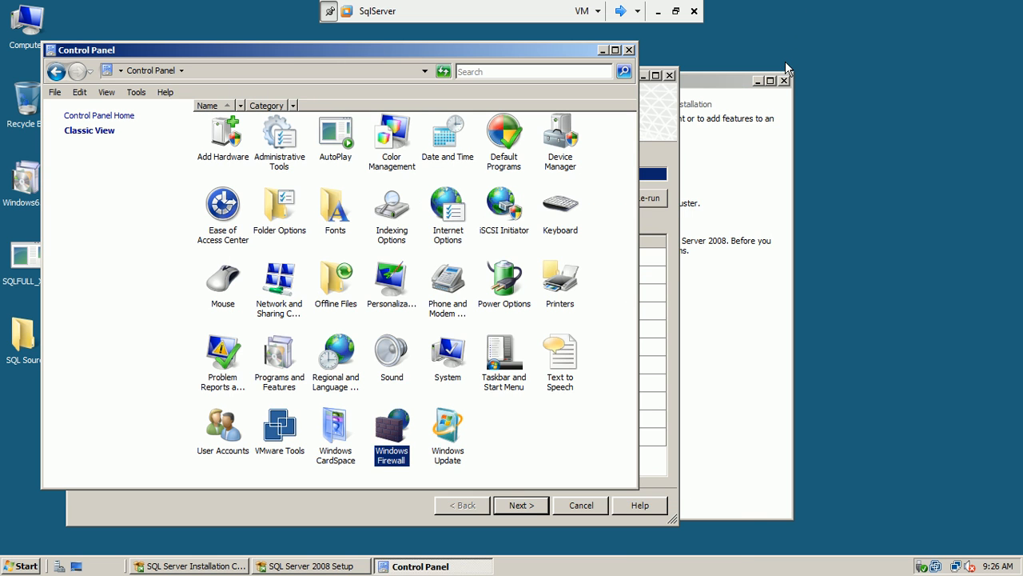
left_click(629, 50)
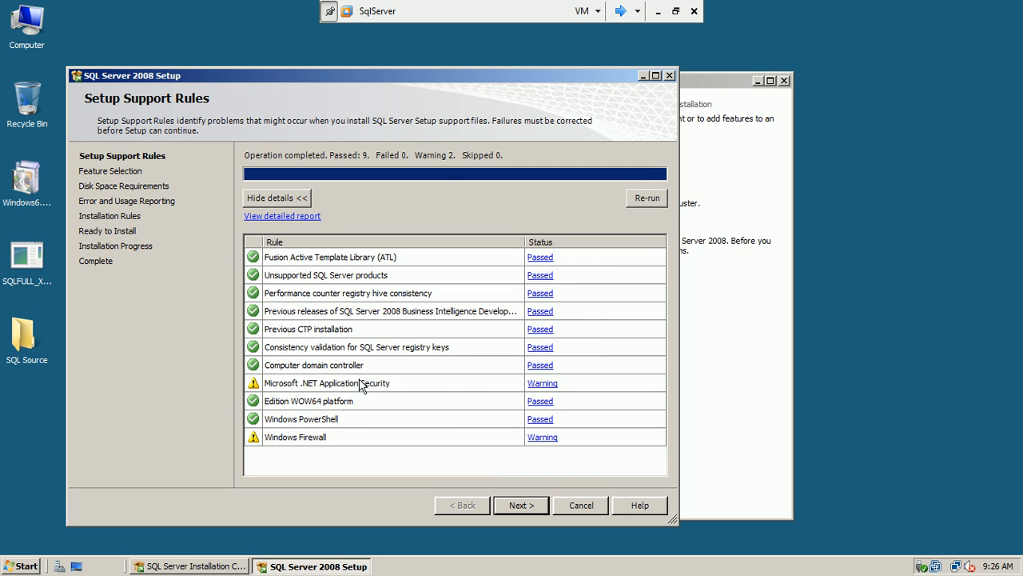
Read the rule check details for the Windows Firewall and Microsoft .NET Application Security warnings
left_click(543, 440)
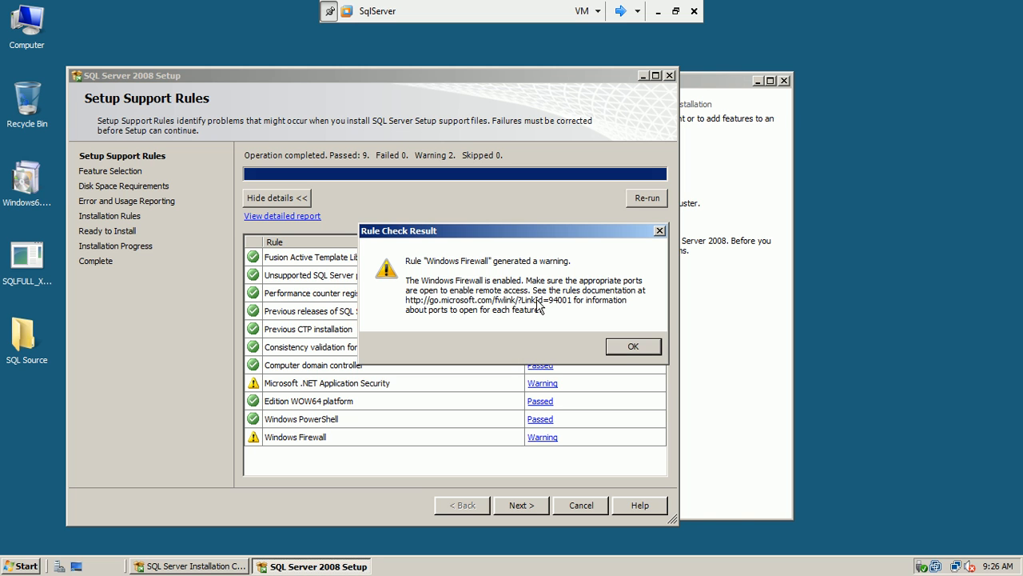
left_click(630, 350)
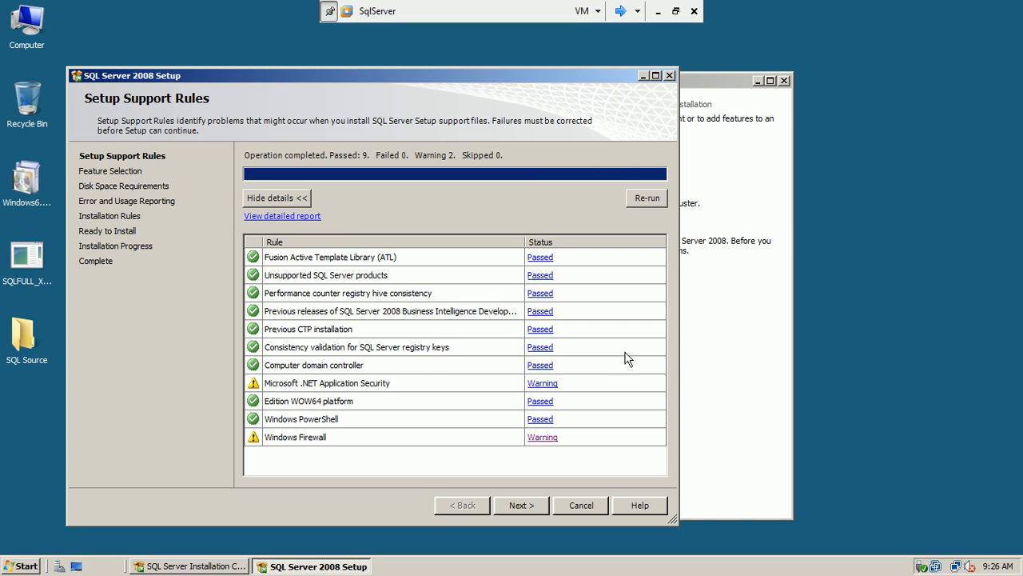
left_click(538, 387)
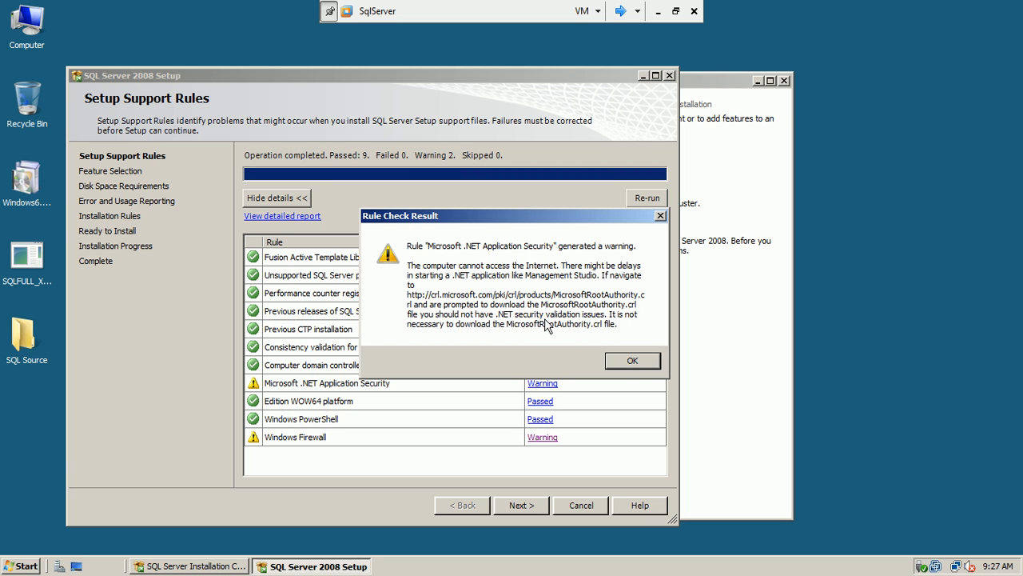
left_click(621, 358)
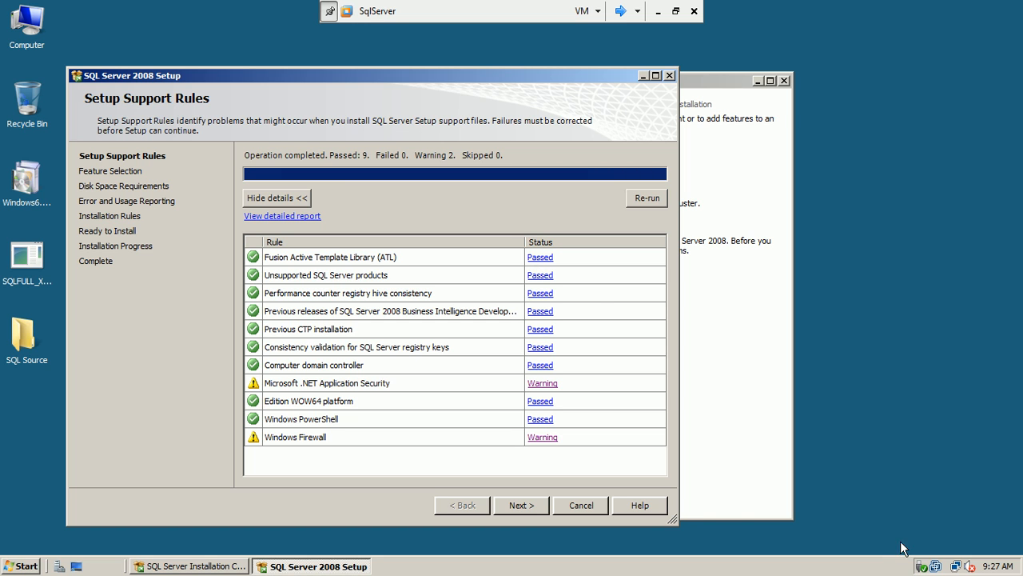
Check the installed programs for Microsoft .NET Framework 3.5 SP1, then close Programs and Features
mouse_move(957, 567)
left_click(26, 565)
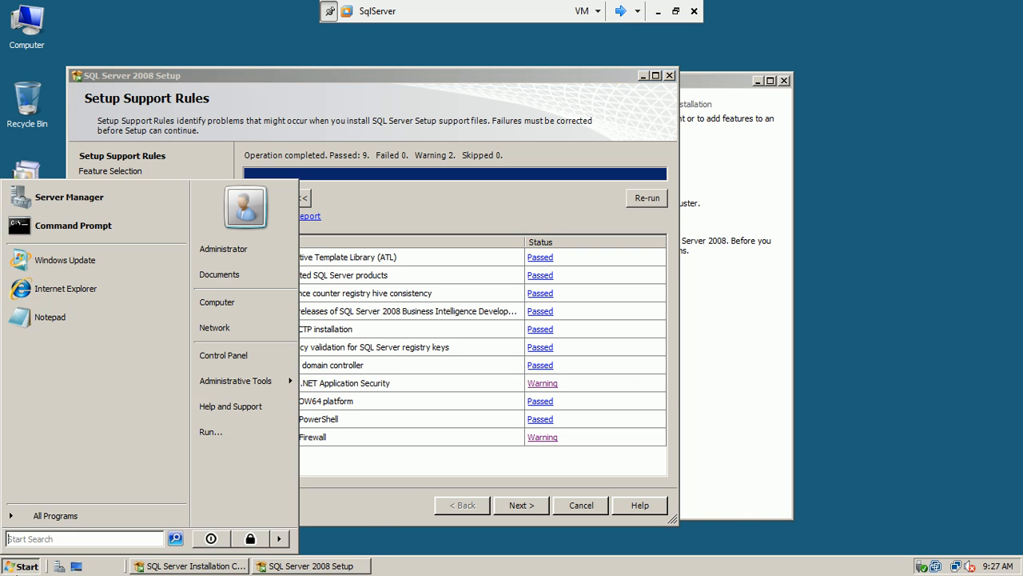
left_click(223, 358)
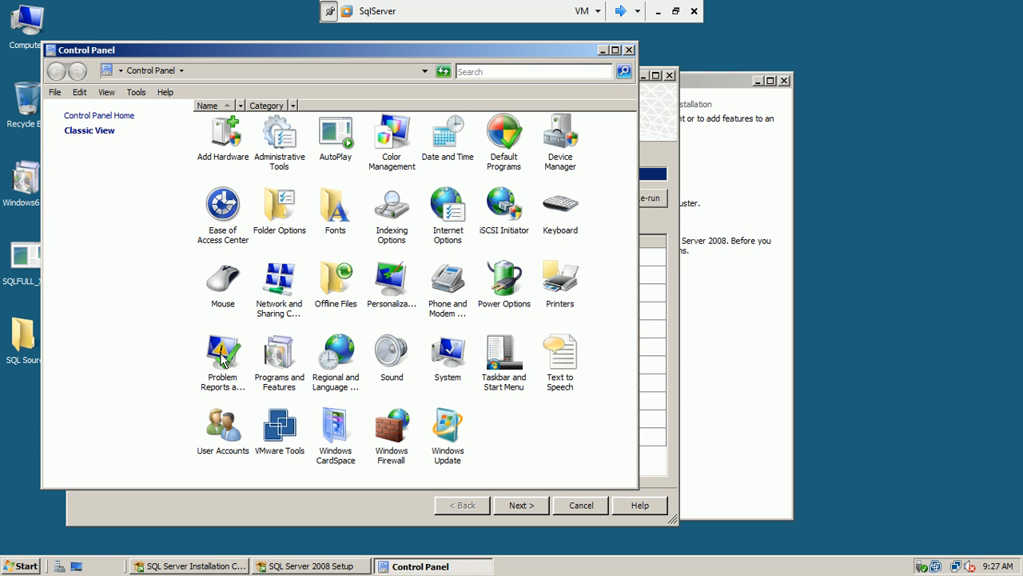
double_click(283, 391)
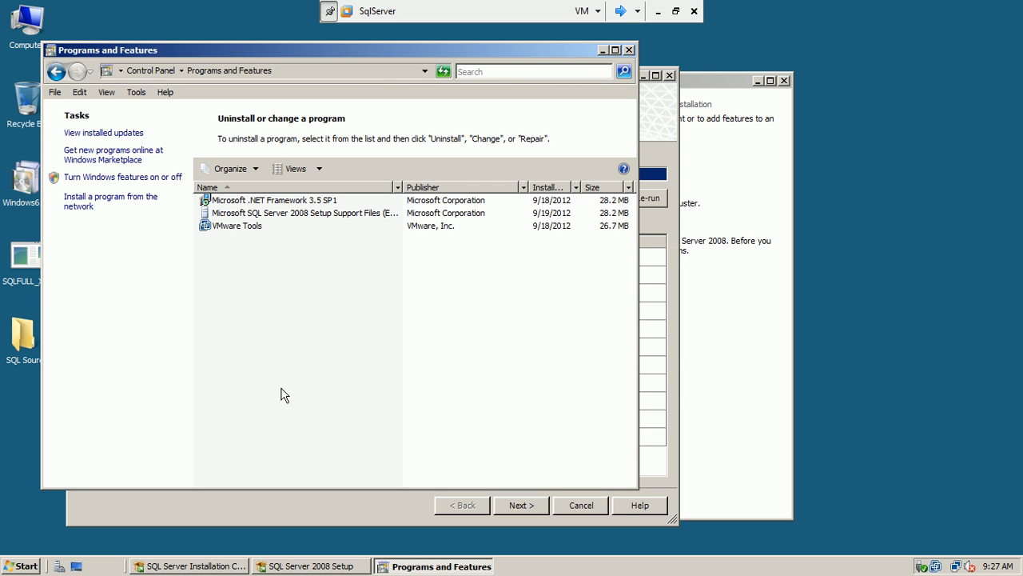
left_click(279, 206)
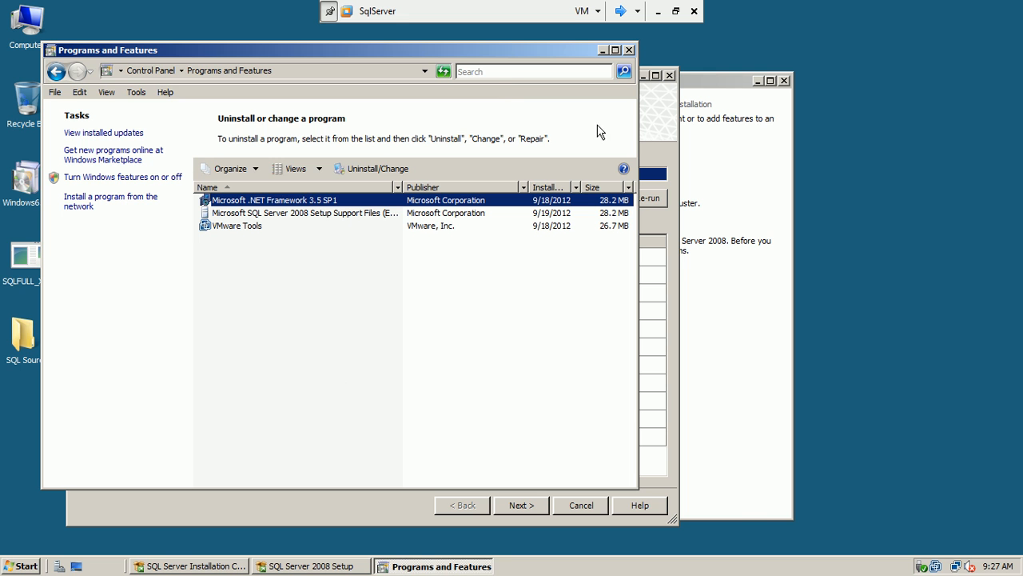
left_click(629, 51)
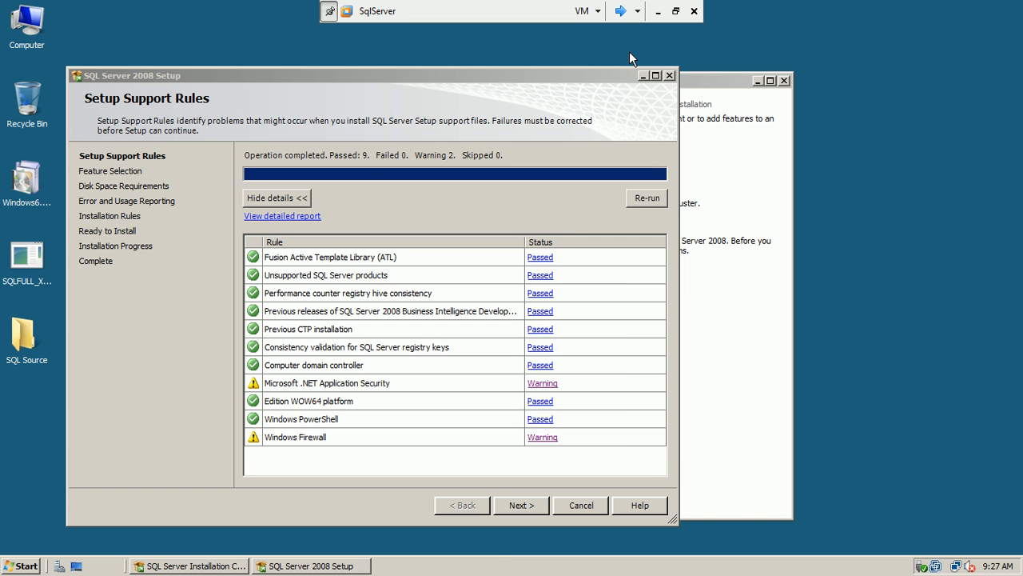
Leave full screen for the VMware Workstation window, set the SqlServer machine's network adapter to NAT, and return to full screen
left_click(676, 12)
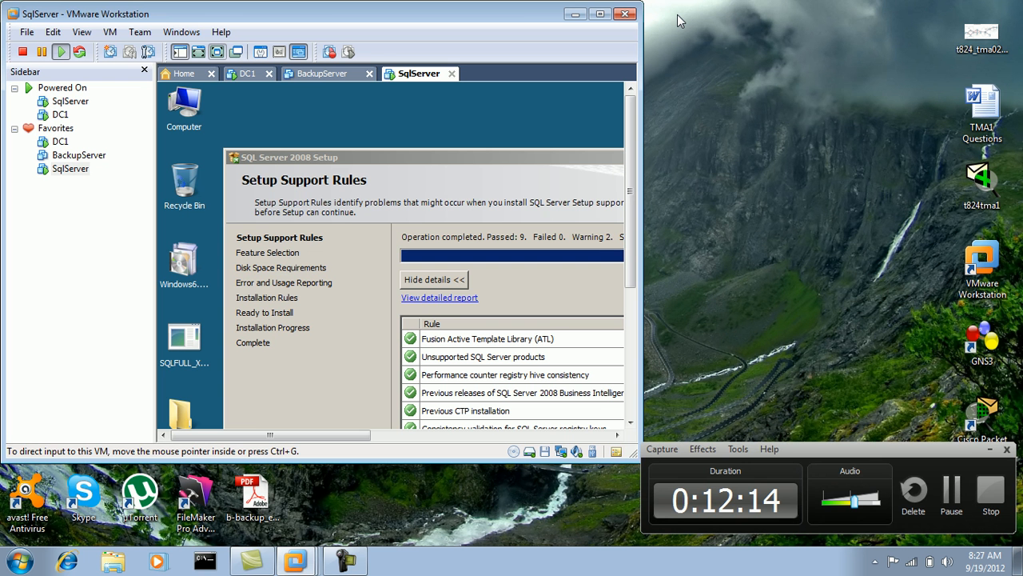
double_click(514, 16)
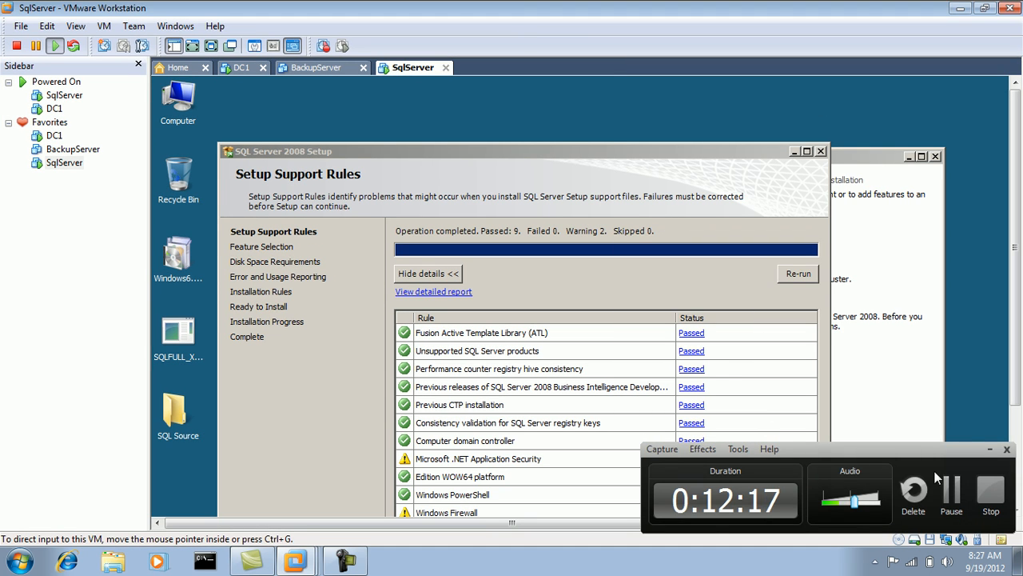
left_click(990, 449)
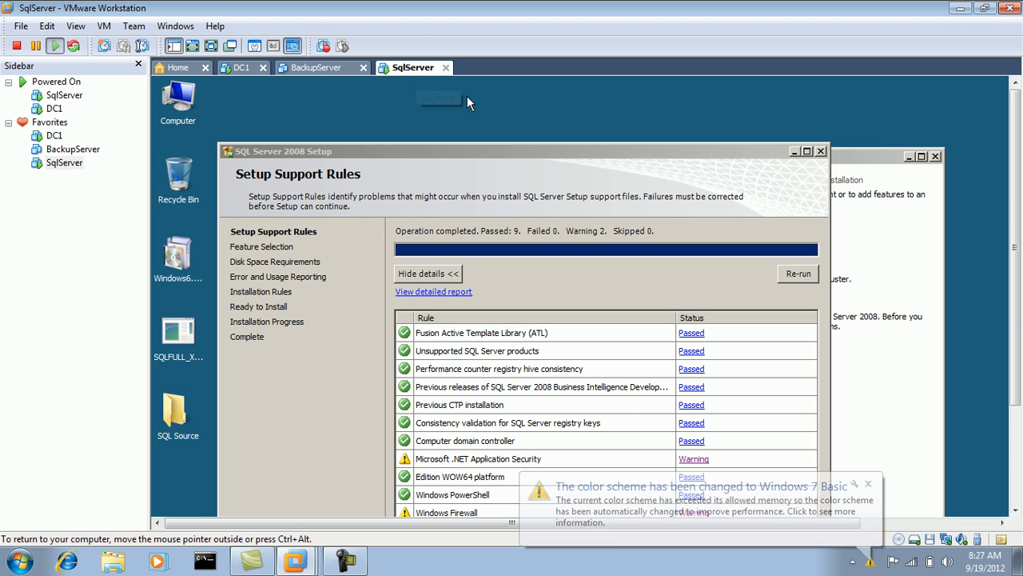
left_click(869, 484)
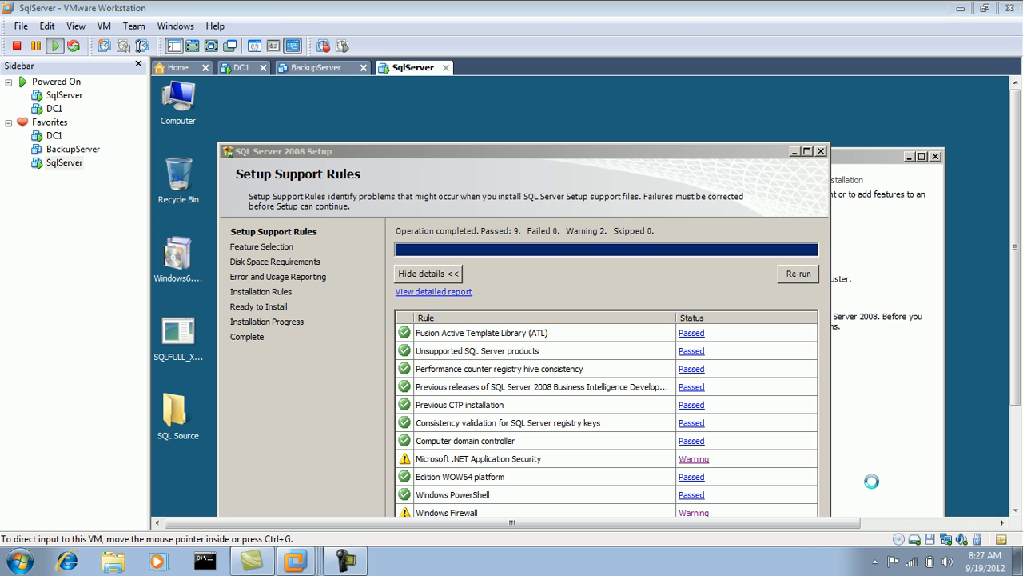
double_click(946, 539)
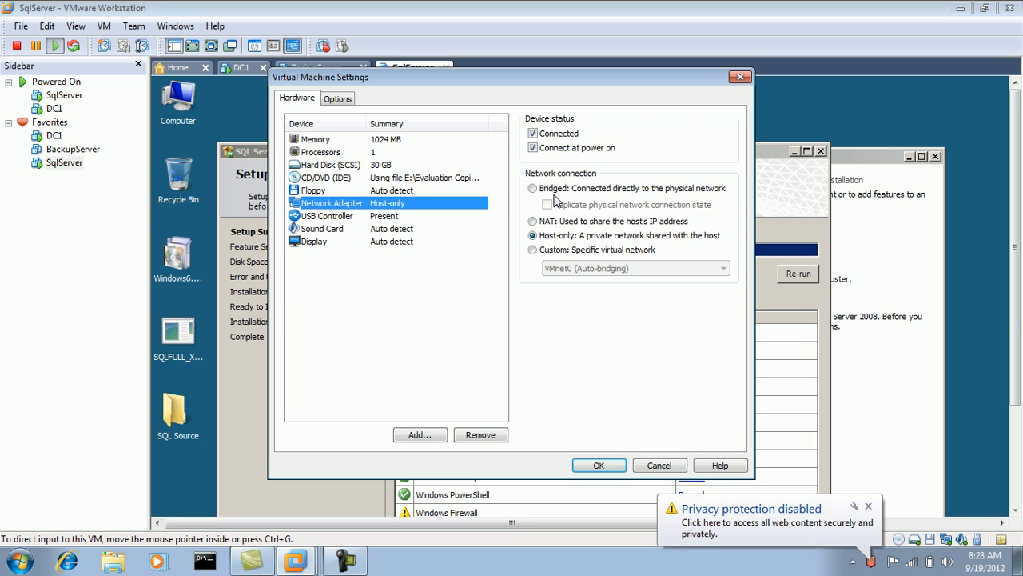
left_click(534, 222)
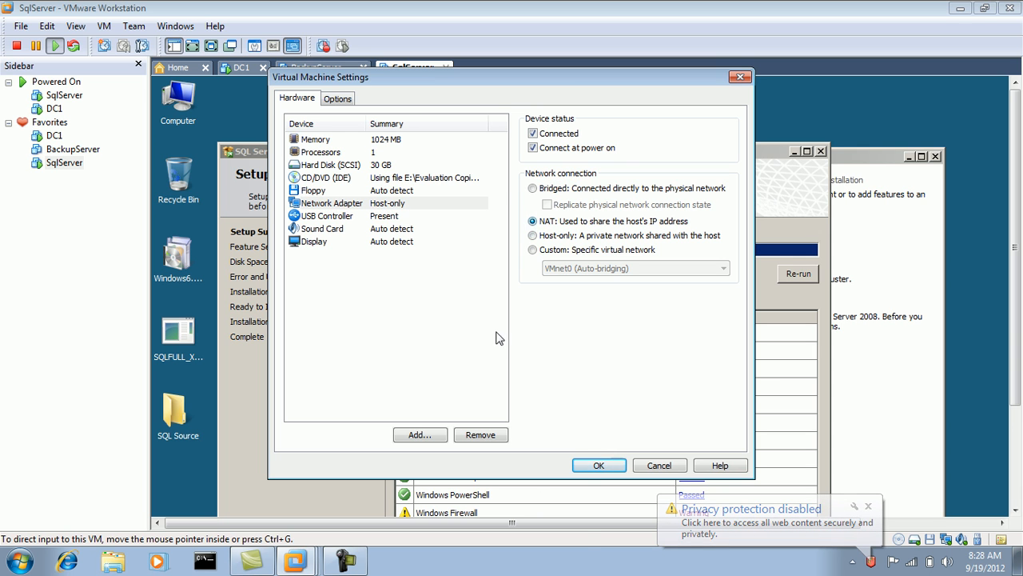
left_click(595, 467)
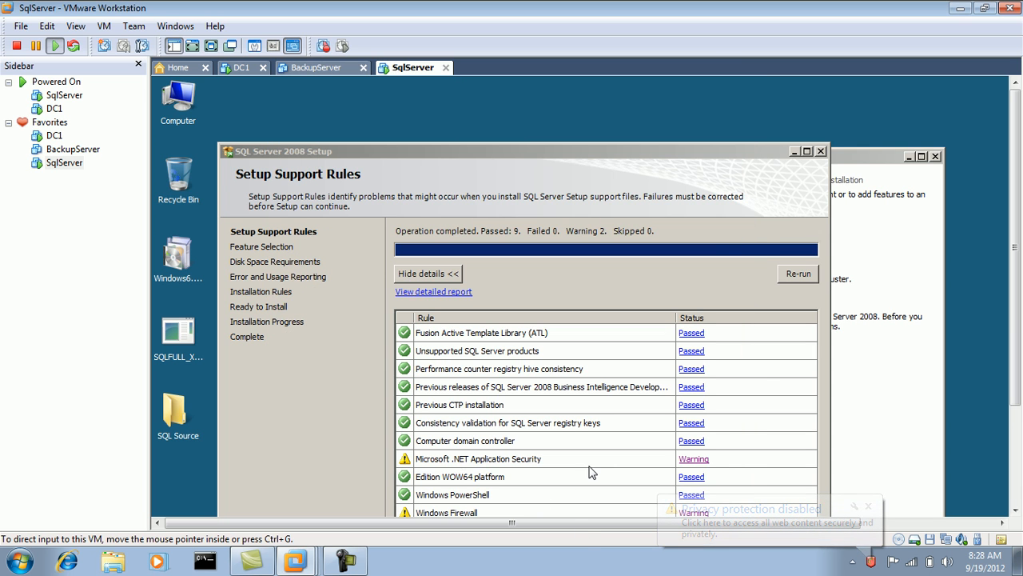
left_click(868, 506)
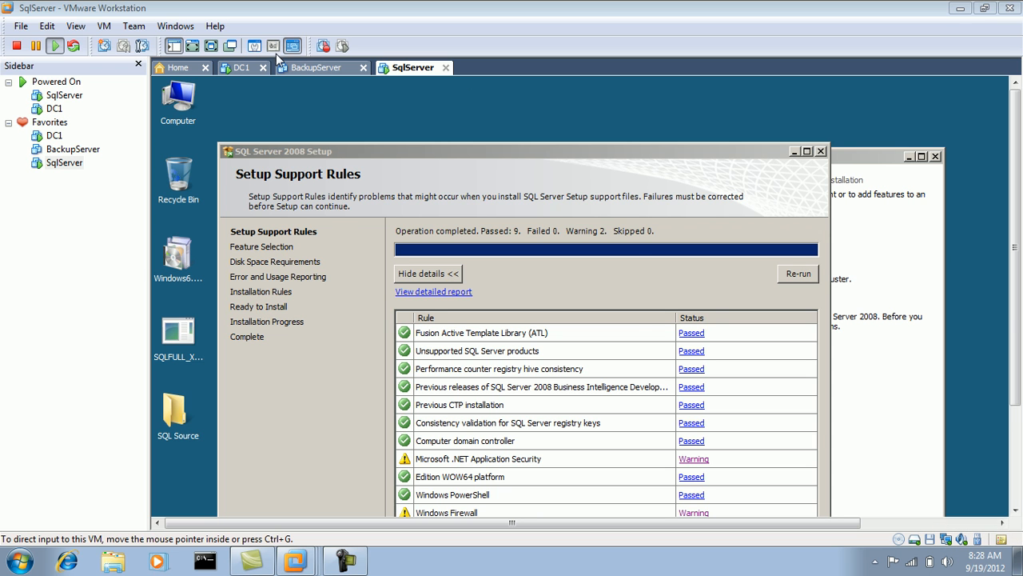
left_click(209, 45)
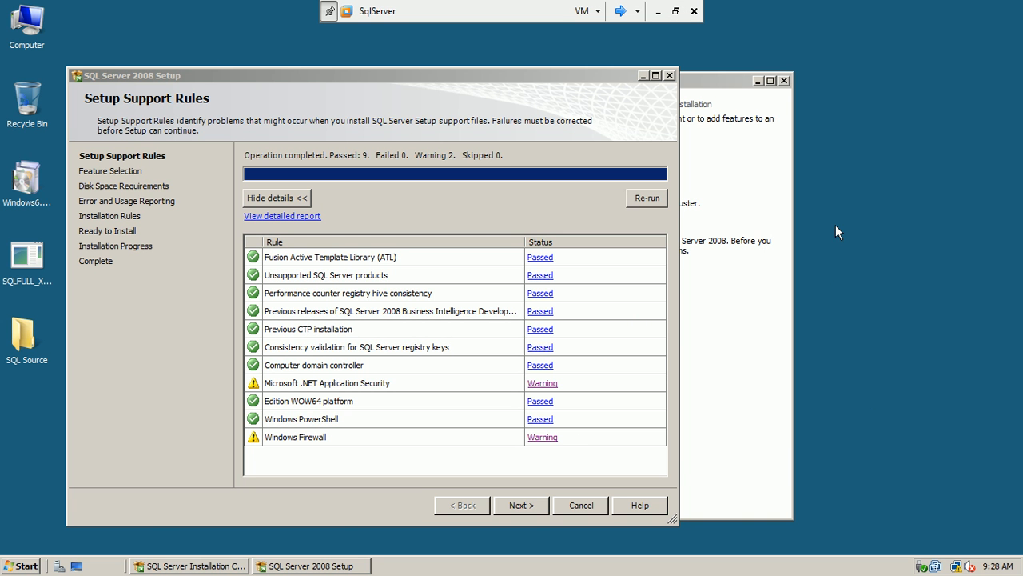
Open the Internet Protocol Version 4 (TCP/IPv4) properties of the Local Area Connection from the Network and Sharing Center
mouse_move(959, 566)
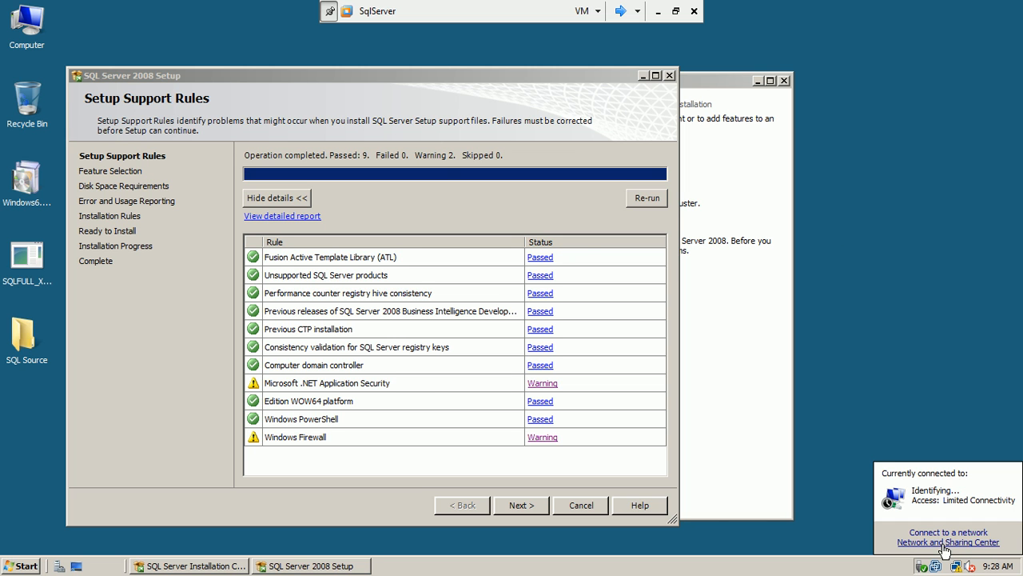
left_click(946, 542)
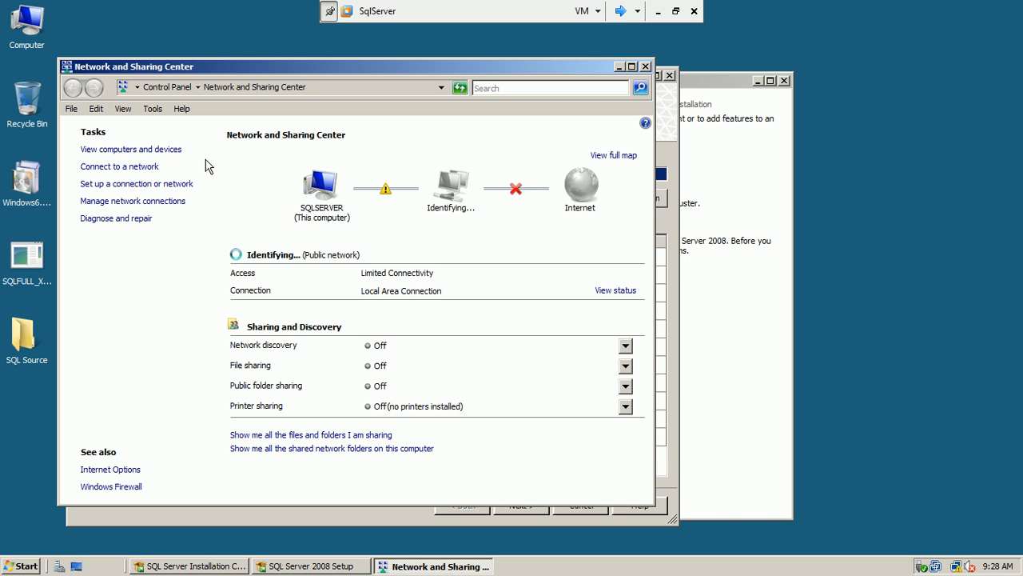
left_click(131, 204)
double_click(147, 207)
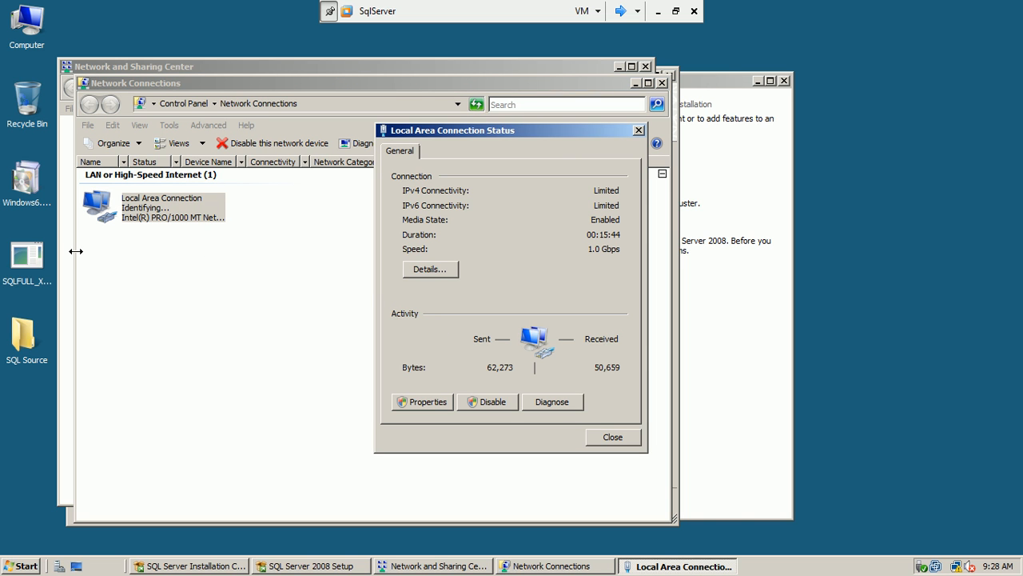
left_click(438, 404)
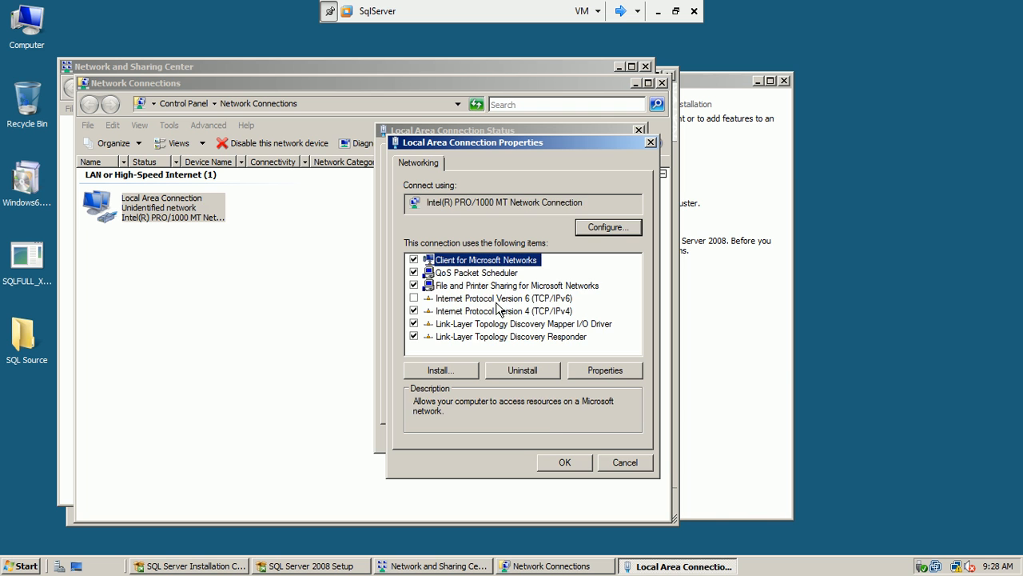
left_click(500, 312)
left_click(604, 374)
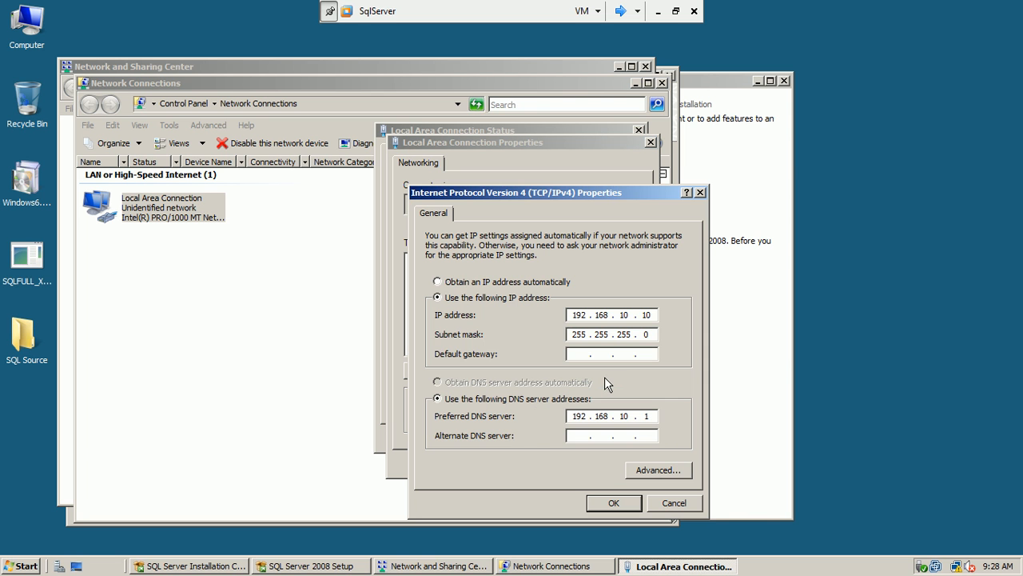
Set the connection to obtain its IP address and DNS server address automatically, save, and close the network windows
left_click(470, 283)
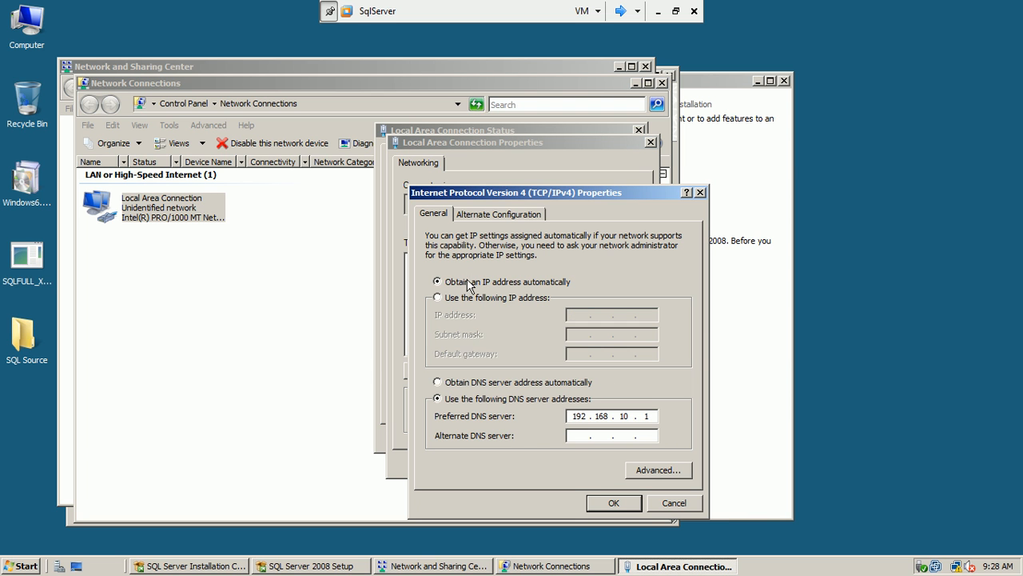
left_click(463, 383)
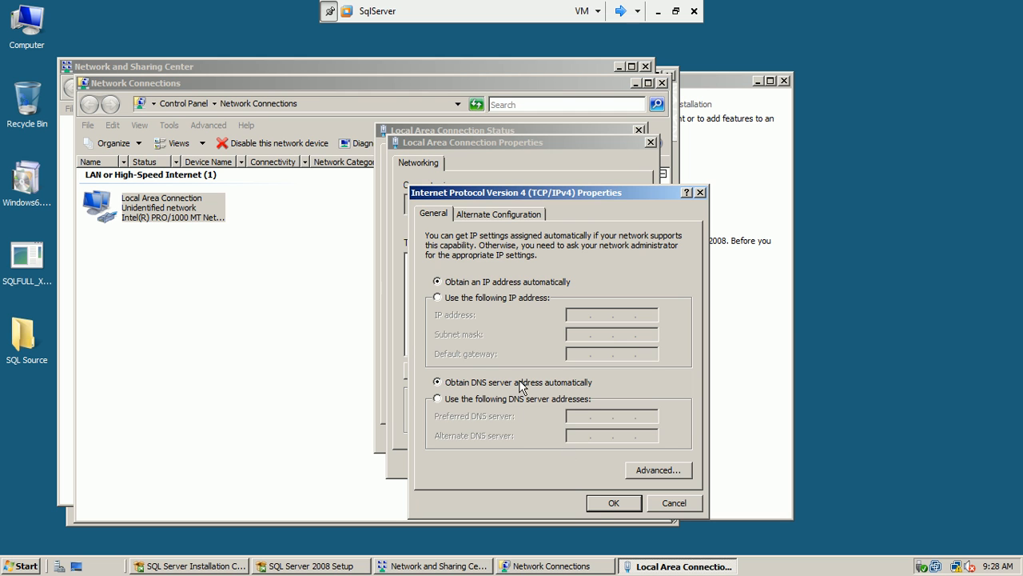
left_click(598, 505)
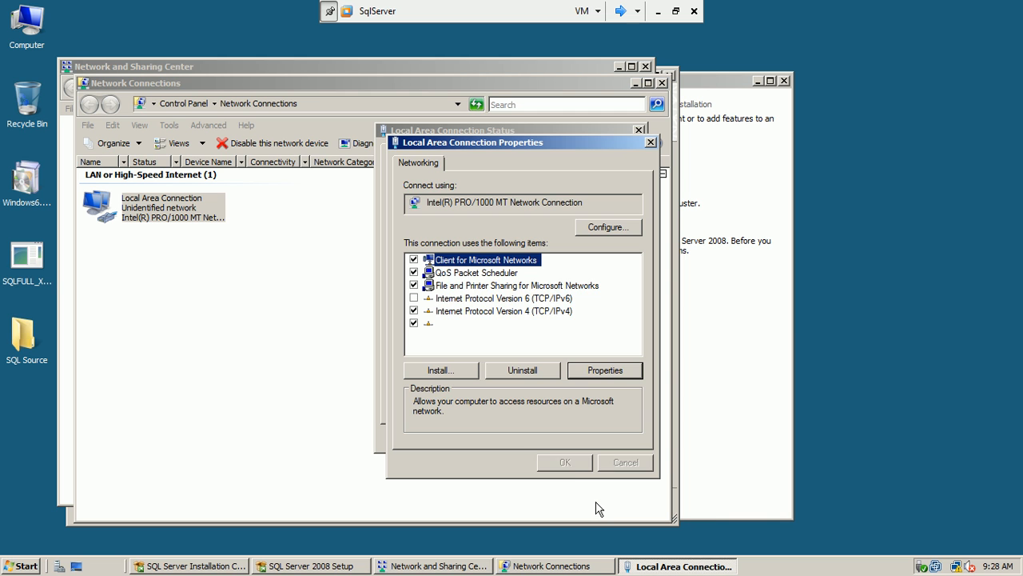
left_click(576, 470)
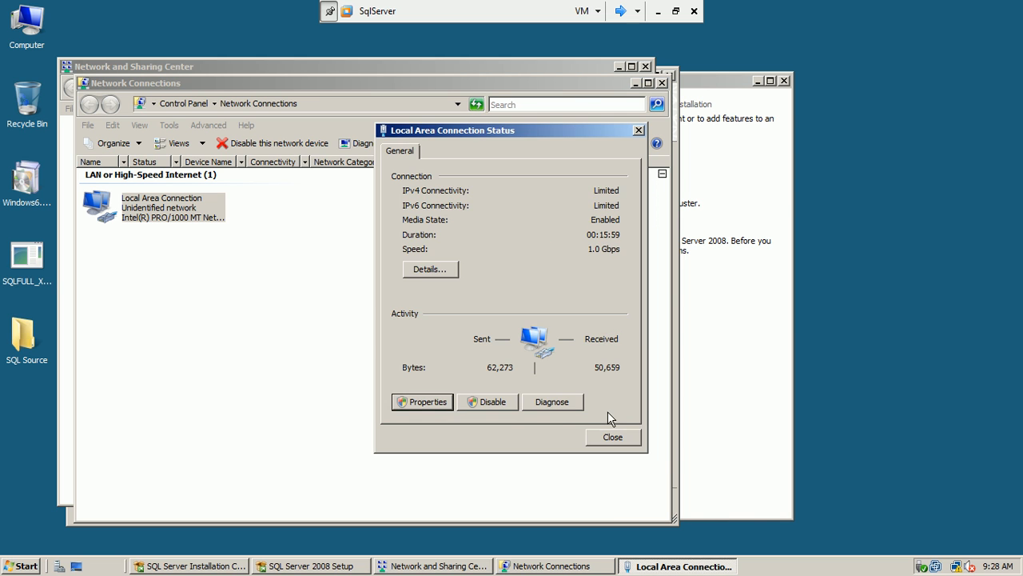
left_click(608, 438)
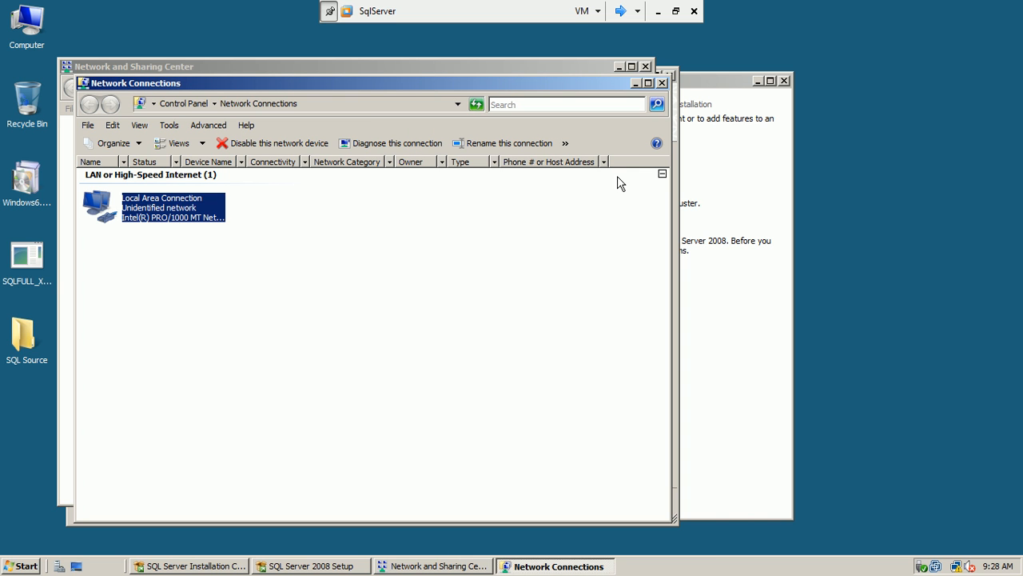
left_click(662, 83)
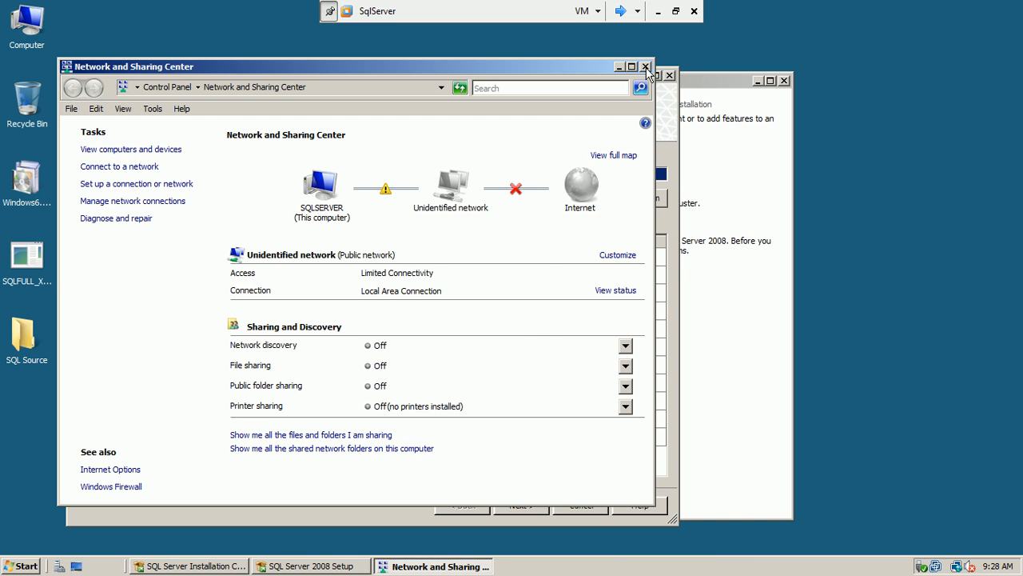
left_click(646, 66)
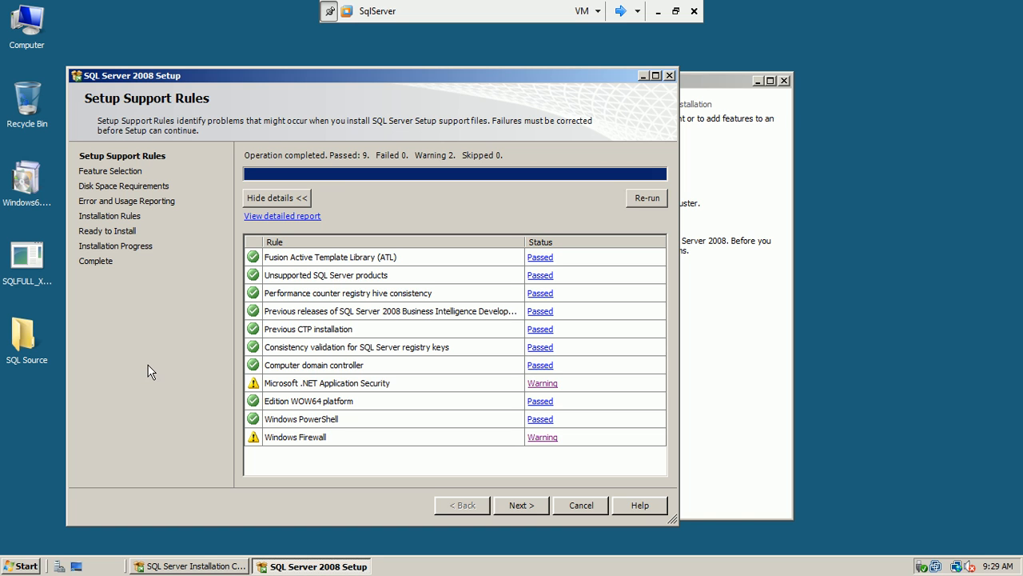
Check the Internet Explorer Enhanced Security Configuration in Server Manager without changing it, then close Server Manager
left_click(57, 566)
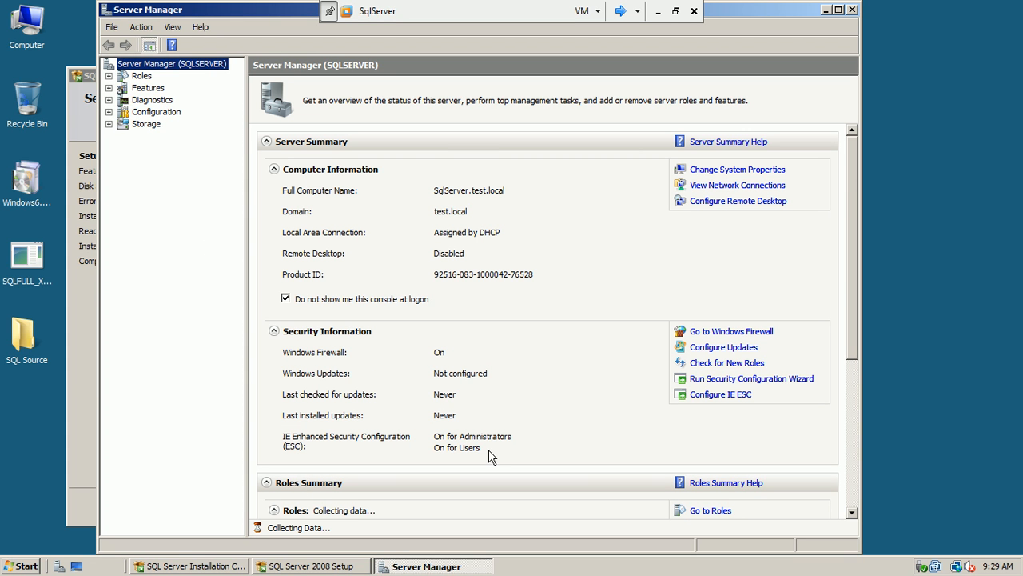
left_click(727, 396)
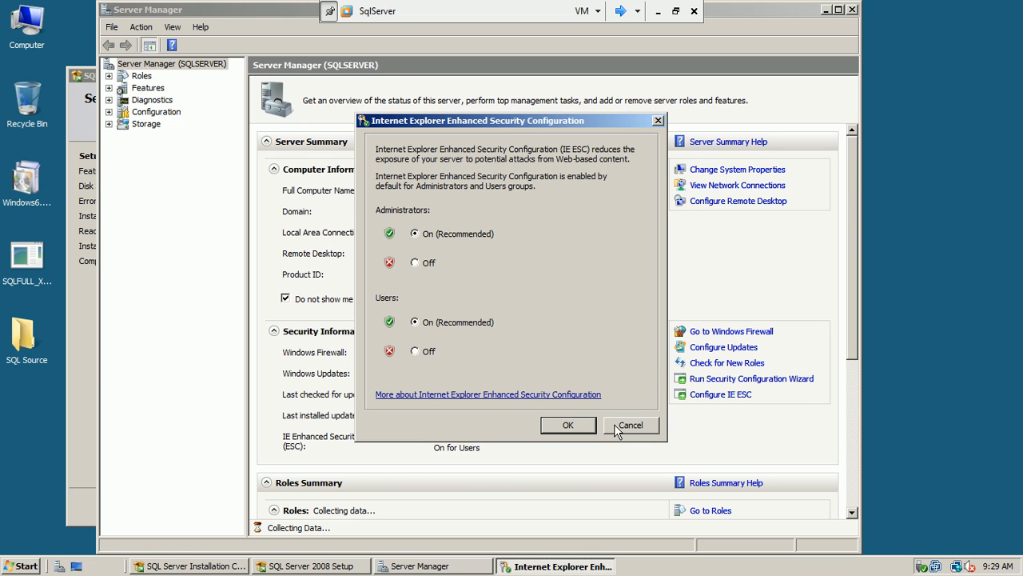
left_click(614, 423)
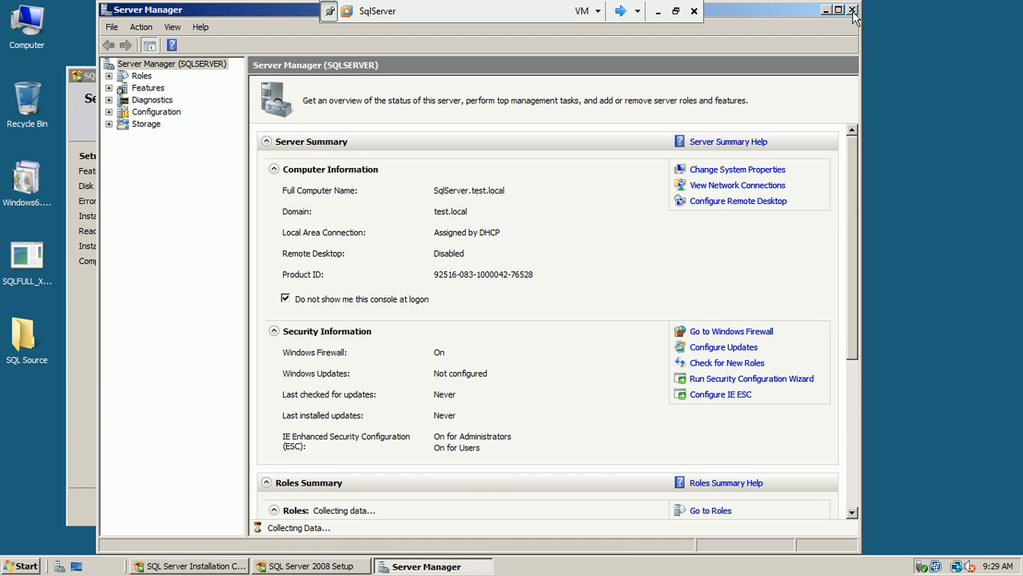
left_click(852, 9)
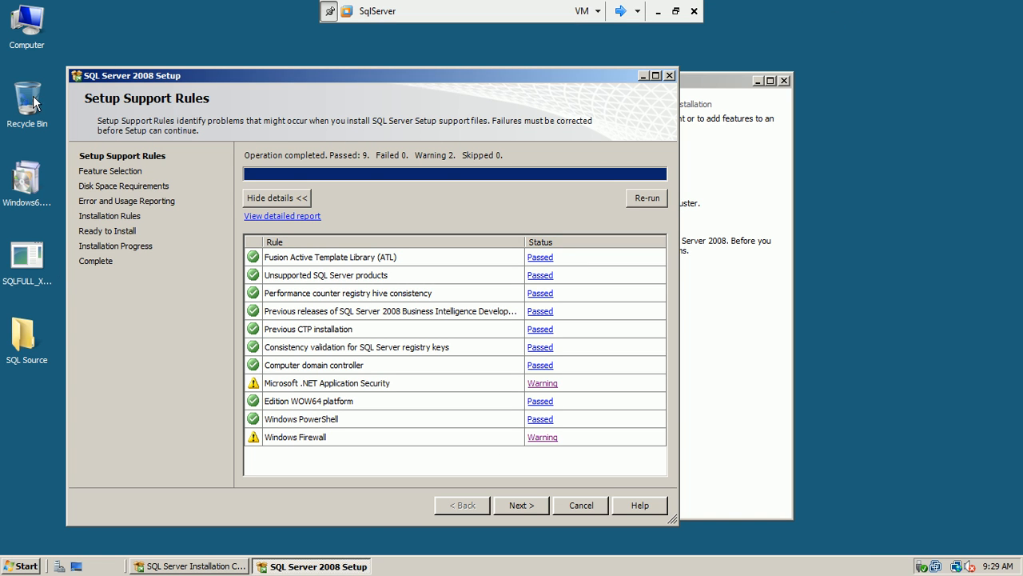
left_click(21, 566)
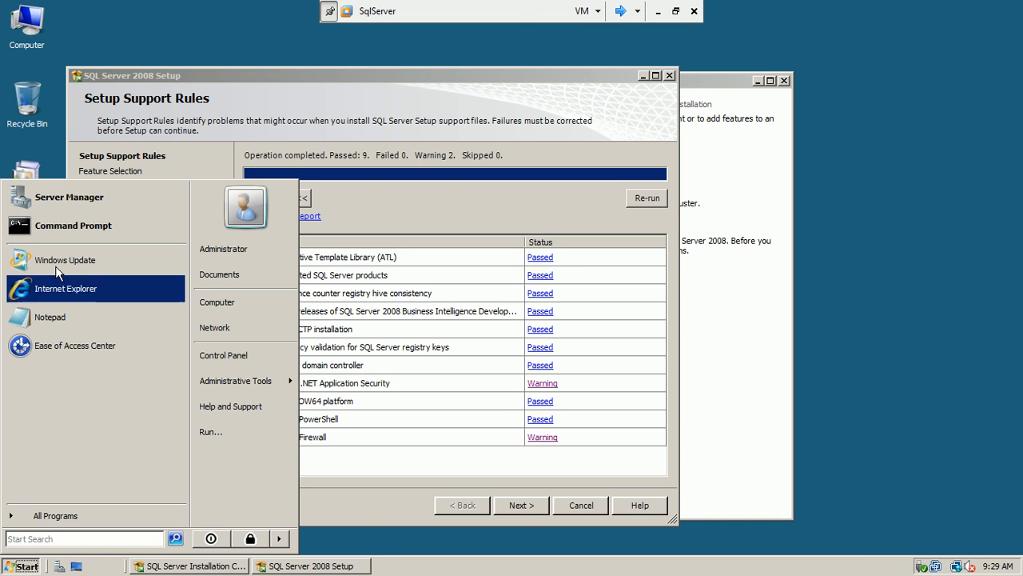
left_click(65, 290)
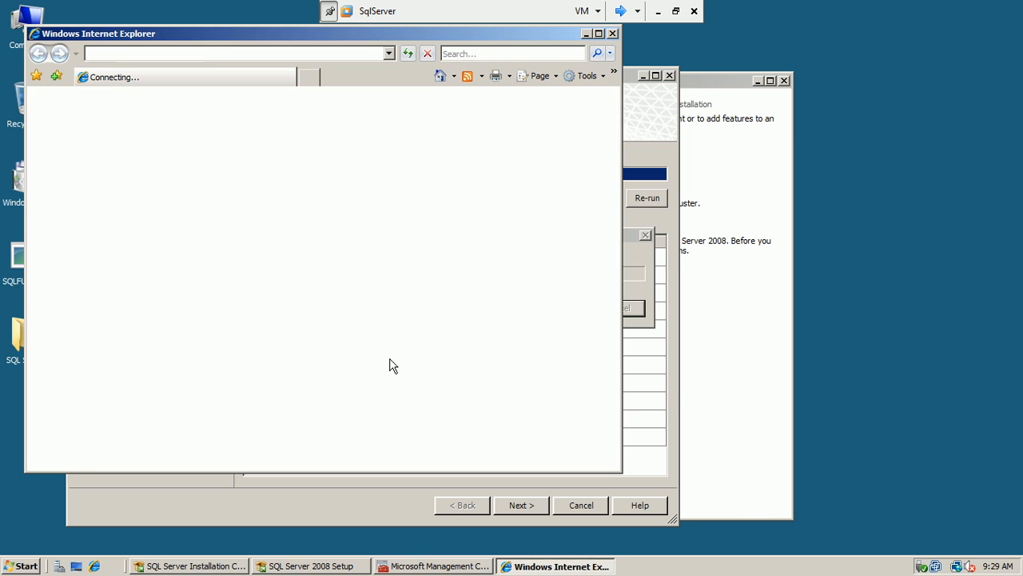
left_click(253, 54)
type("google")
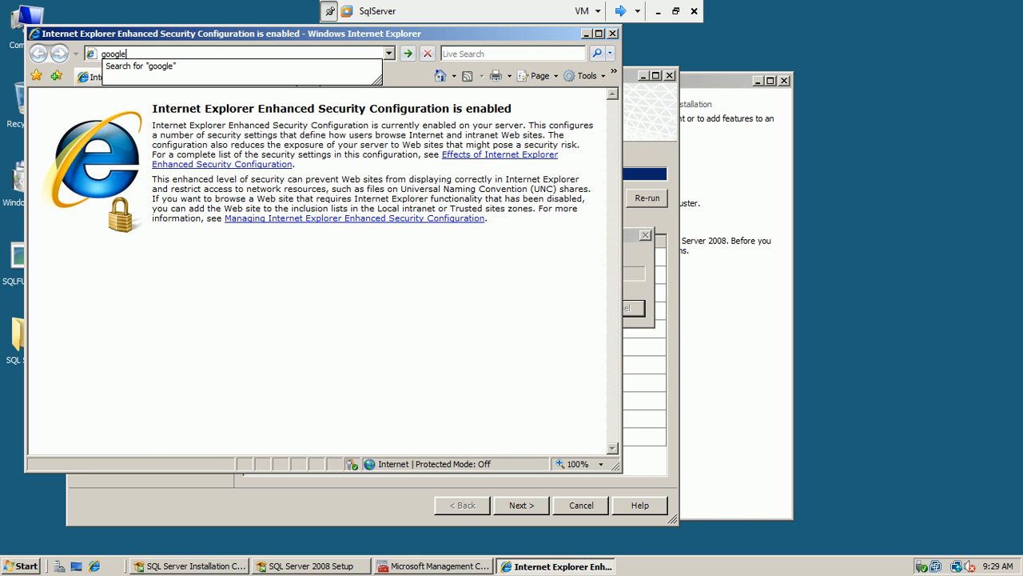
key("ctrl+Return")
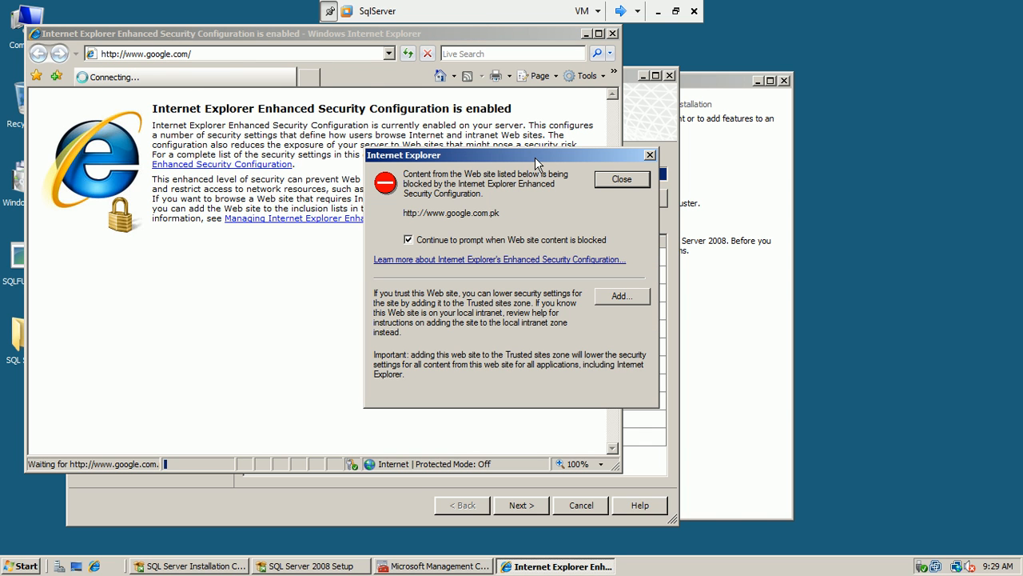
Dismiss the blocked content messages, set the Phishing Filter to Ask me later, and close Internet Explorer
left_click_drag(536, 162, 482, 227)
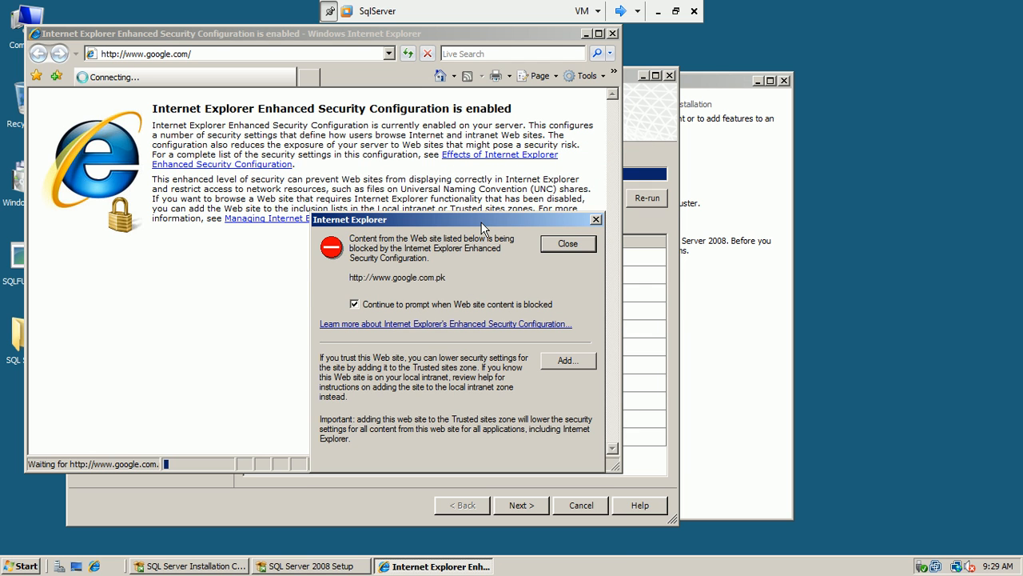
left_click(597, 220)
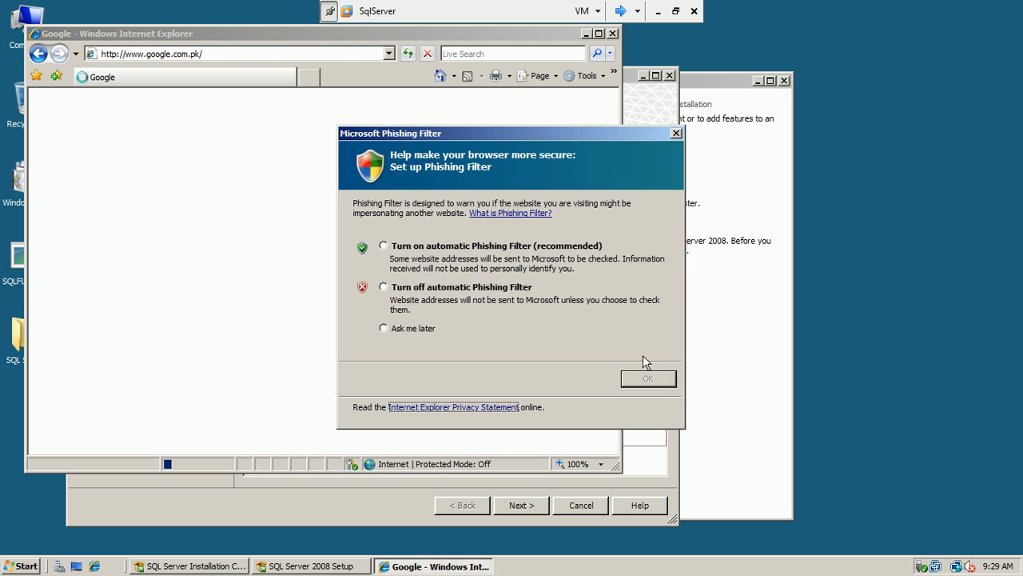
left_click(429, 330)
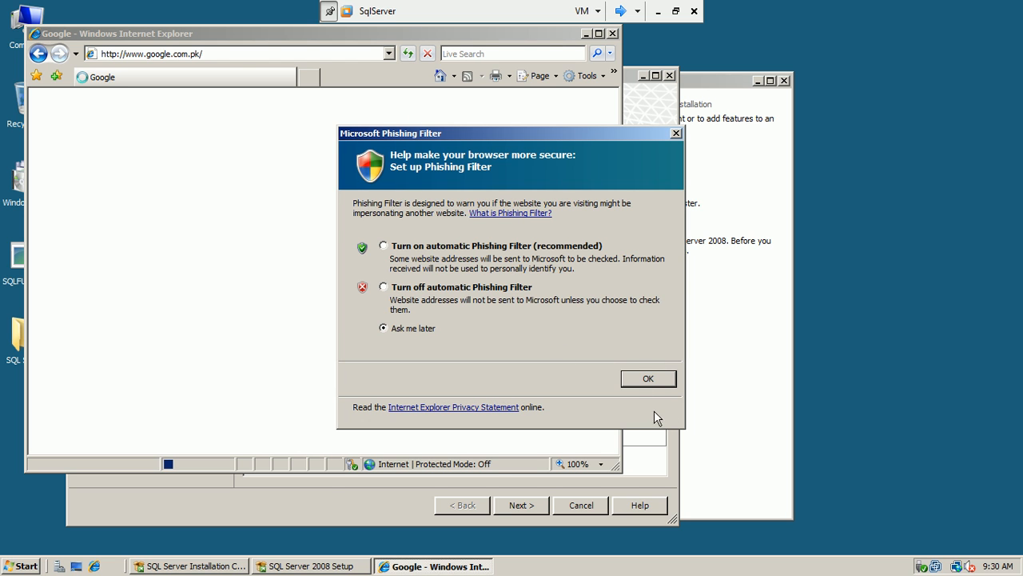
left_click(648, 378)
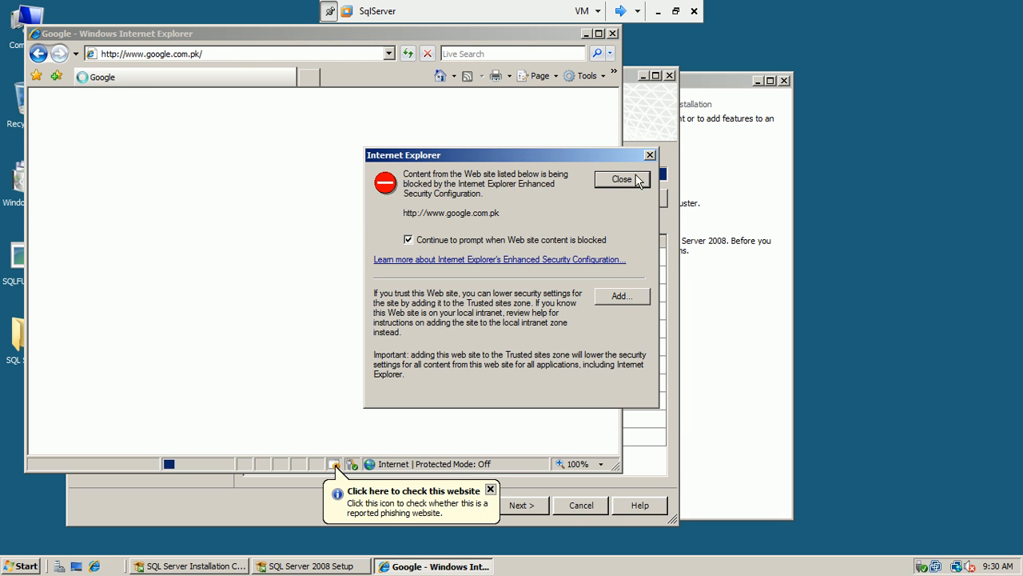
left_click(622, 179)
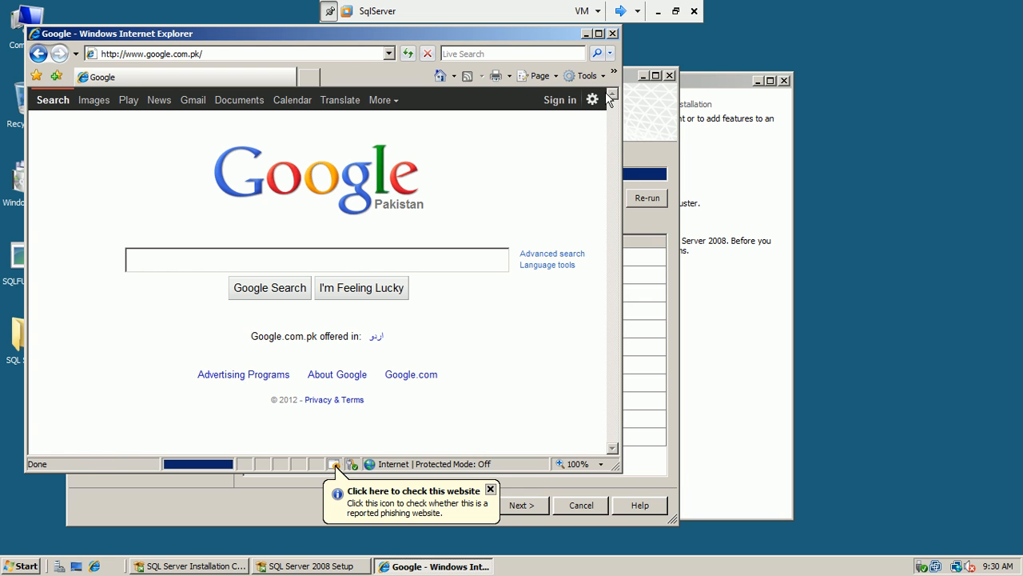
left_click(613, 34)
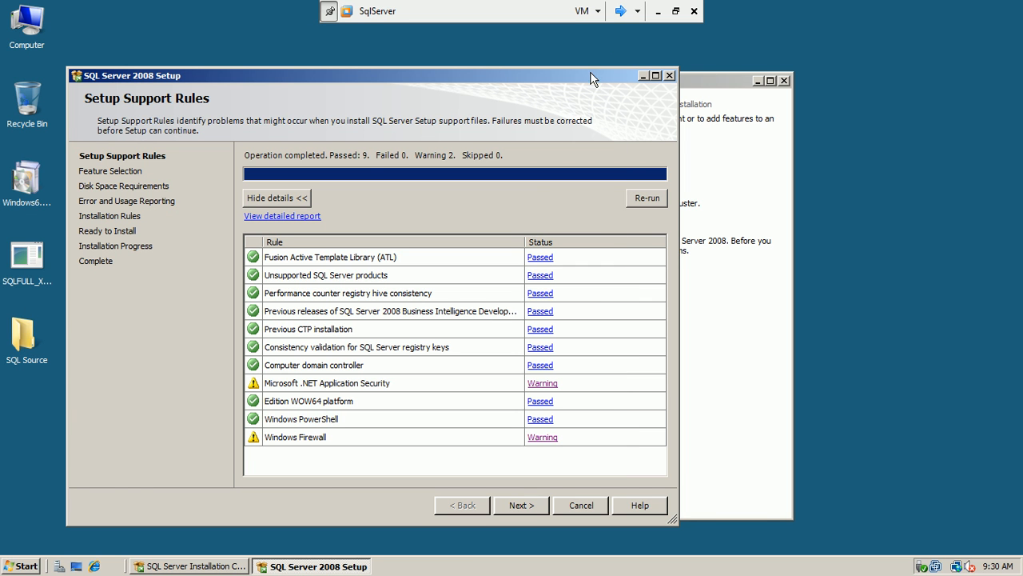
Re-run the Setup Support Rules and read the rule check result for the Windows Firewall
left_click(649, 200)
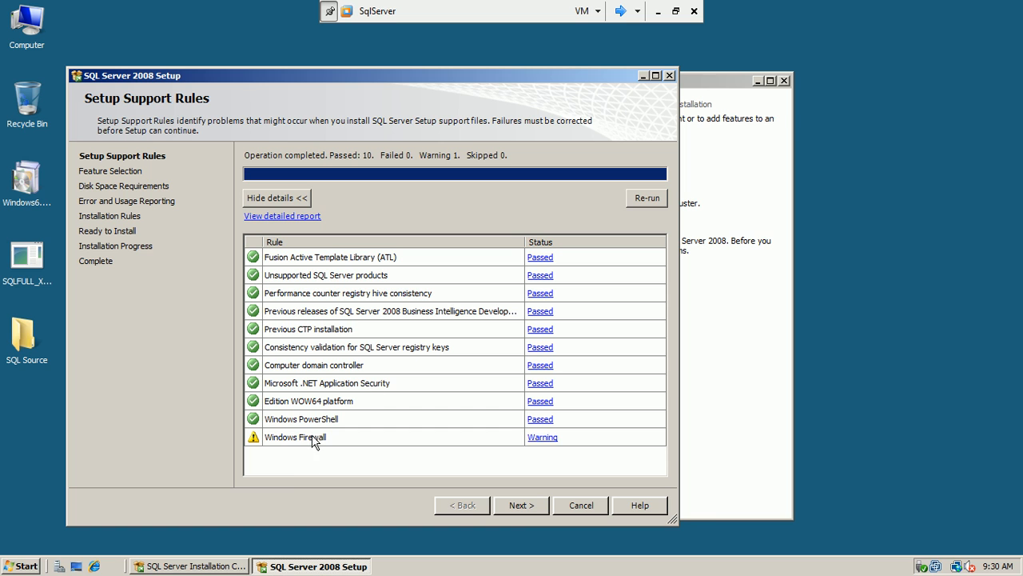
left_click(543, 438)
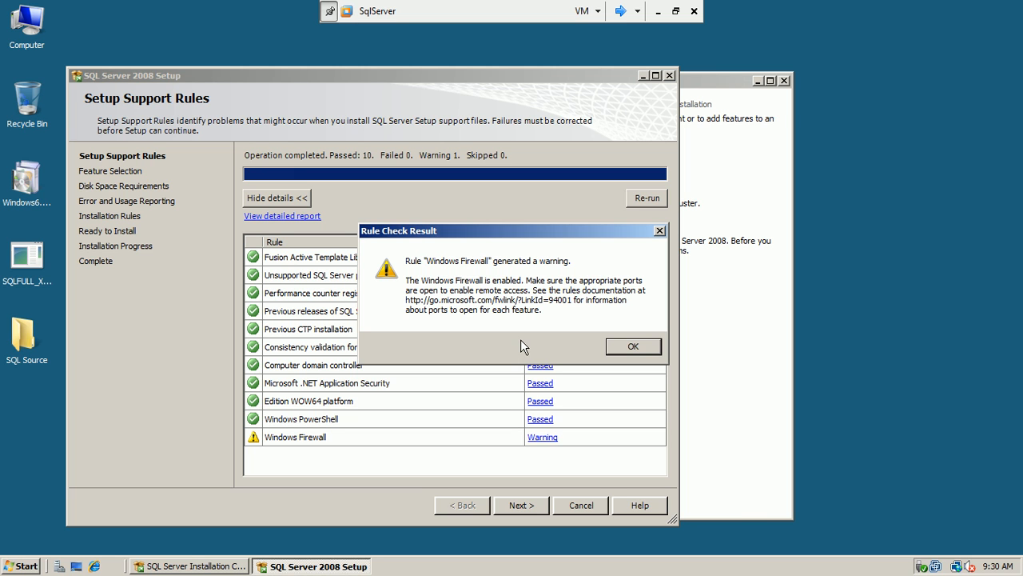
left_click(612, 347)
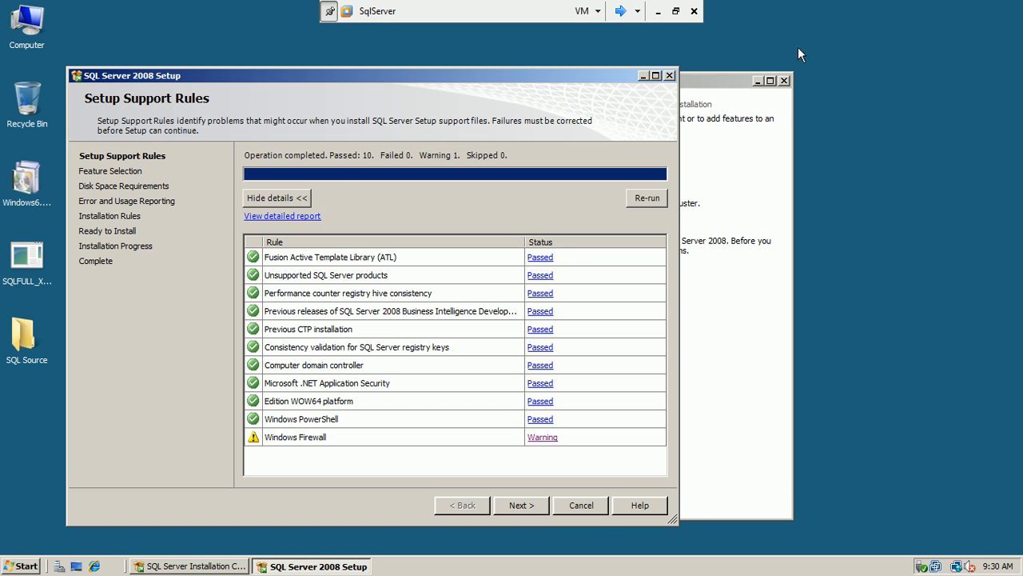
Close the SQL Server Installation Center and open the Internet Protocol Version 4 (TCP/IPv4) properties of the Local Area Connection
left_click(784, 81)
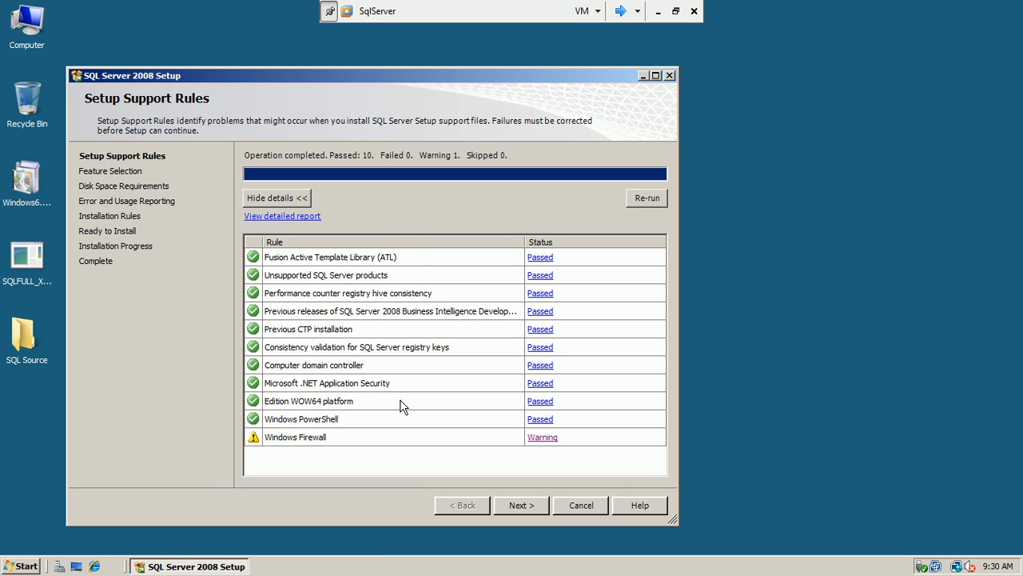
double_click(956, 565)
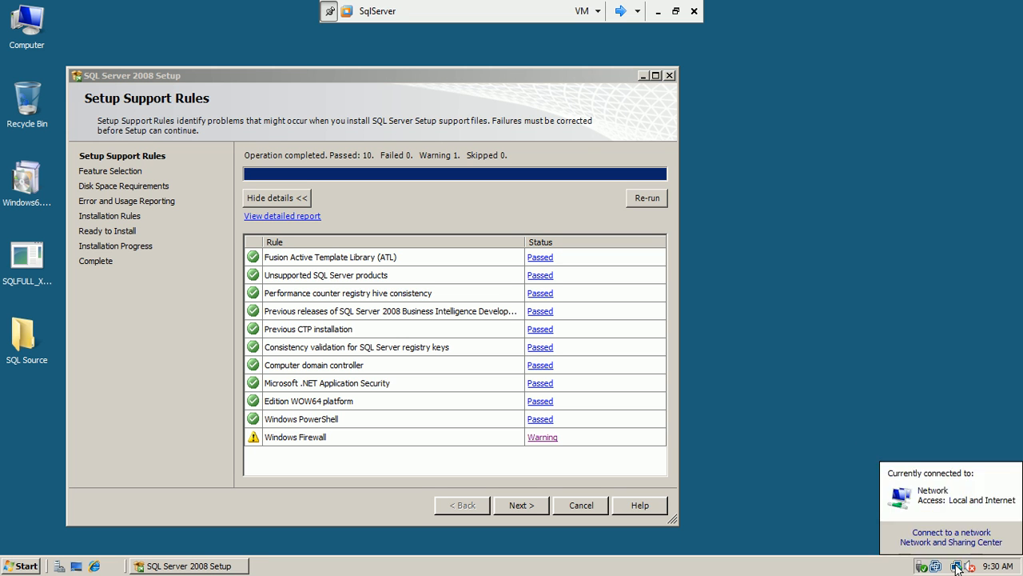
left_click(957, 566)
left_click(937, 541)
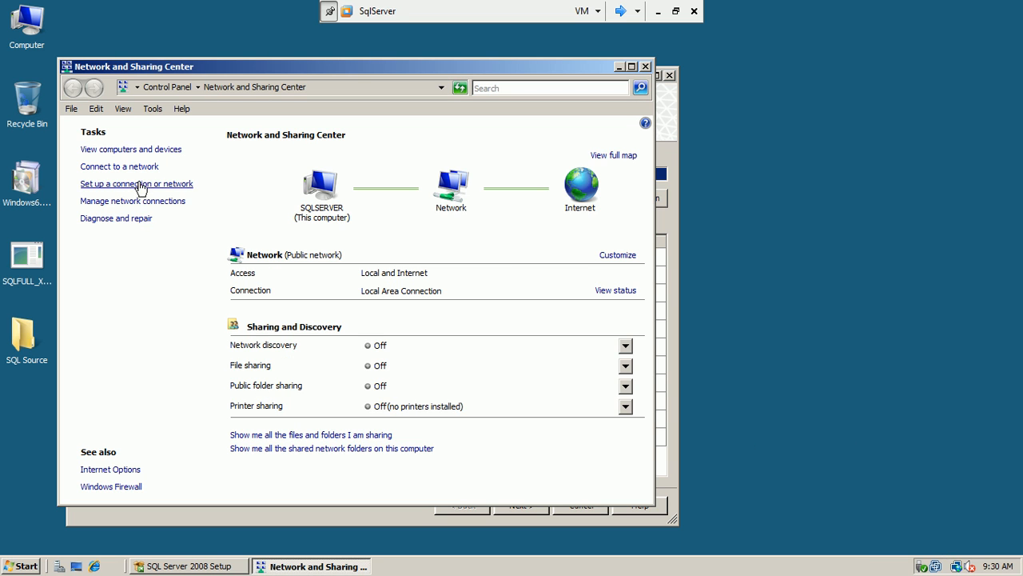
left_click(138, 203)
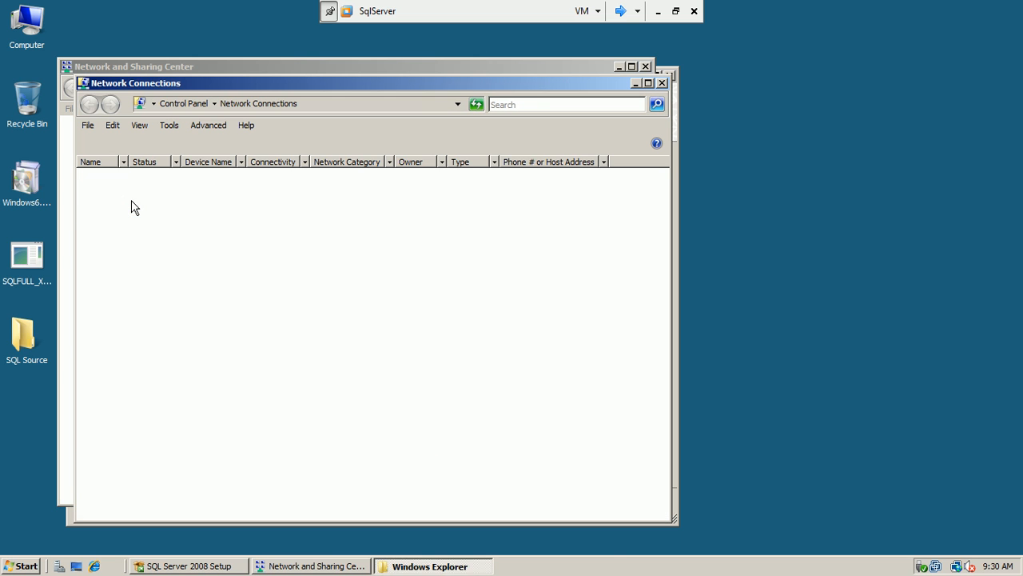
double_click(141, 211)
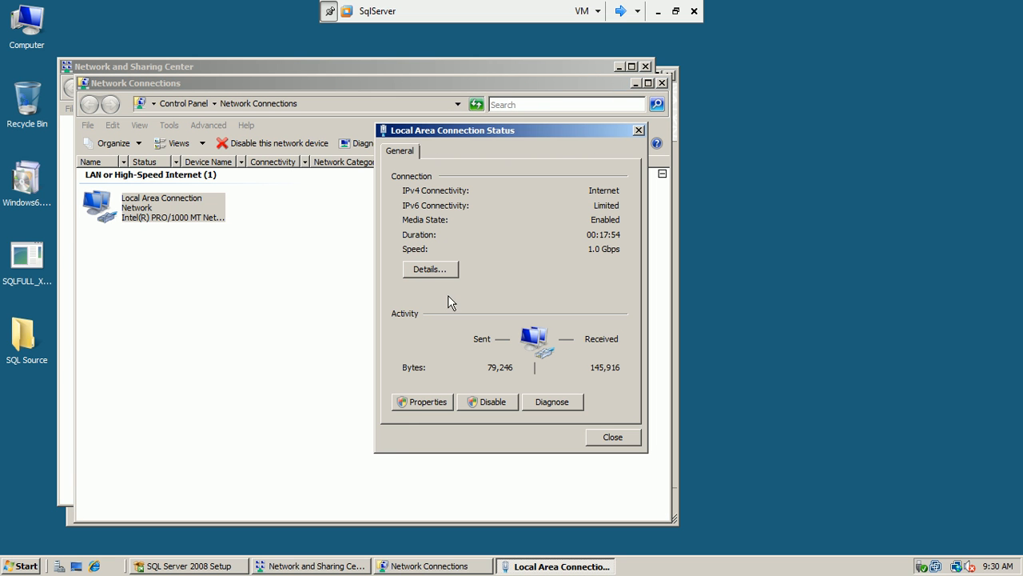
left_click(428, 402)
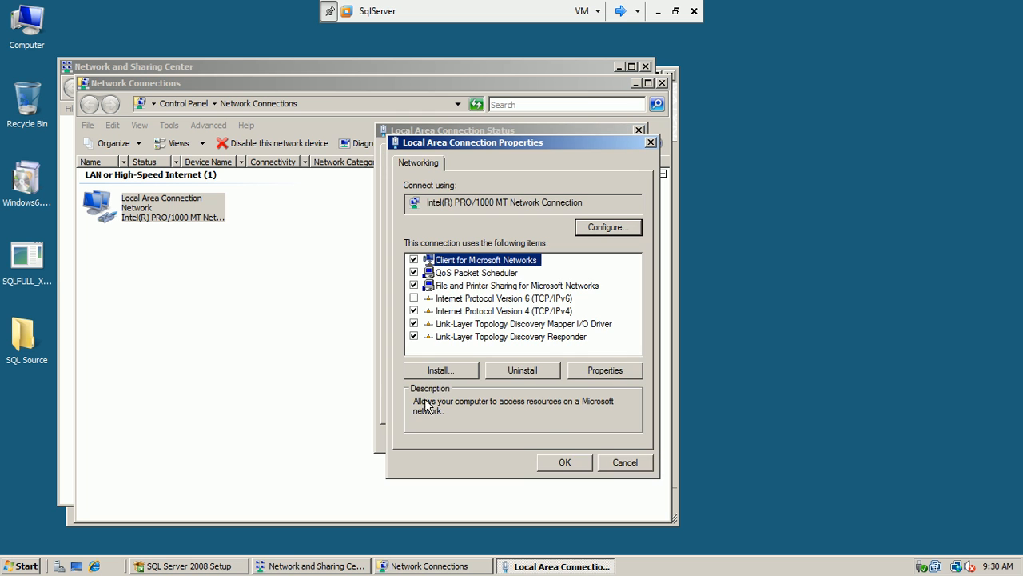
left_click(510, 313)
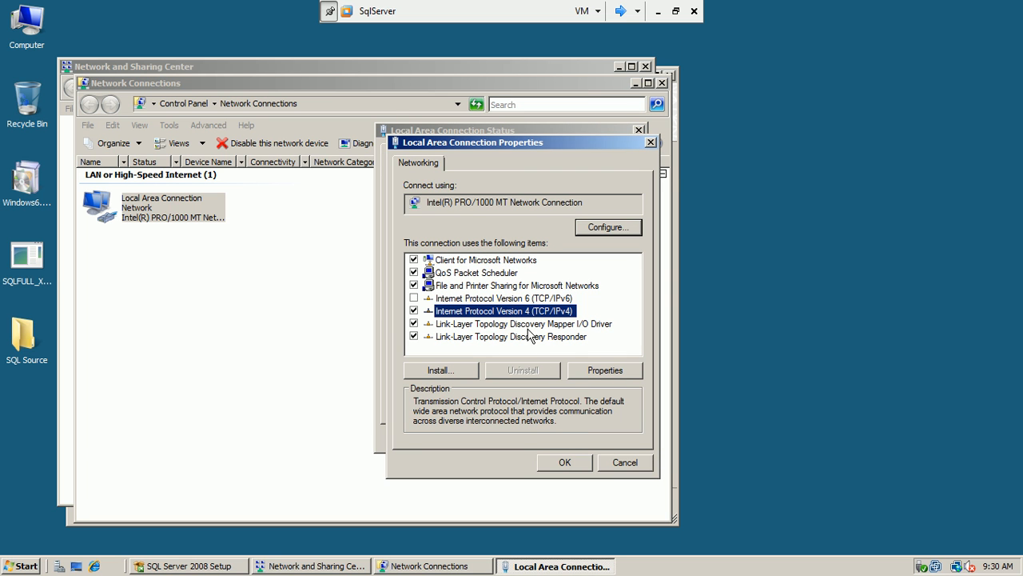
left_click(601, 376)
Assign static IP address 192.168.10.10, subnet mask 255.255.255.0 and preferred DNS server 192.168.10.1, then close the network windows
left_click(474, 297)
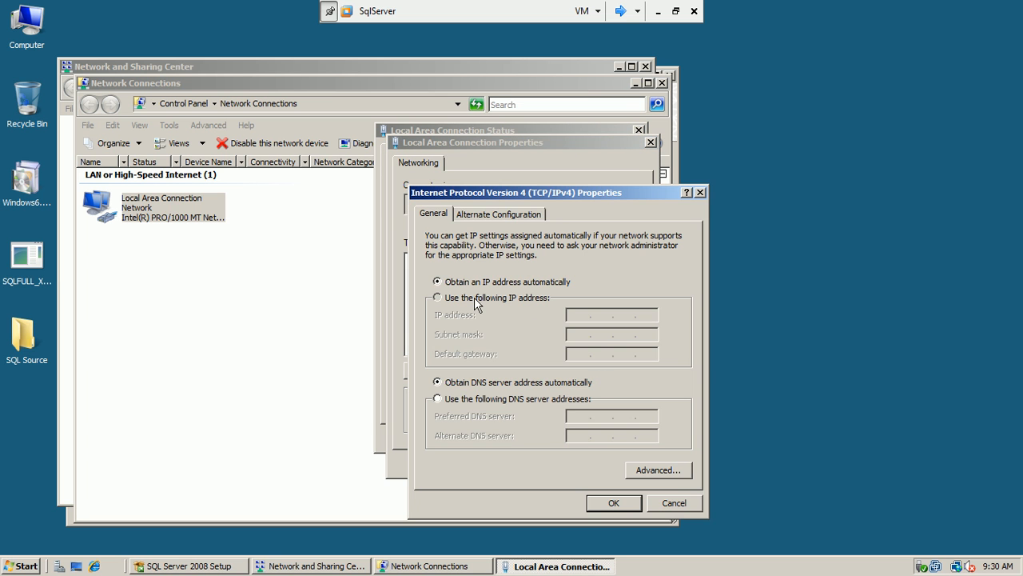
left_click(577, 317)
type("192.168.10.")
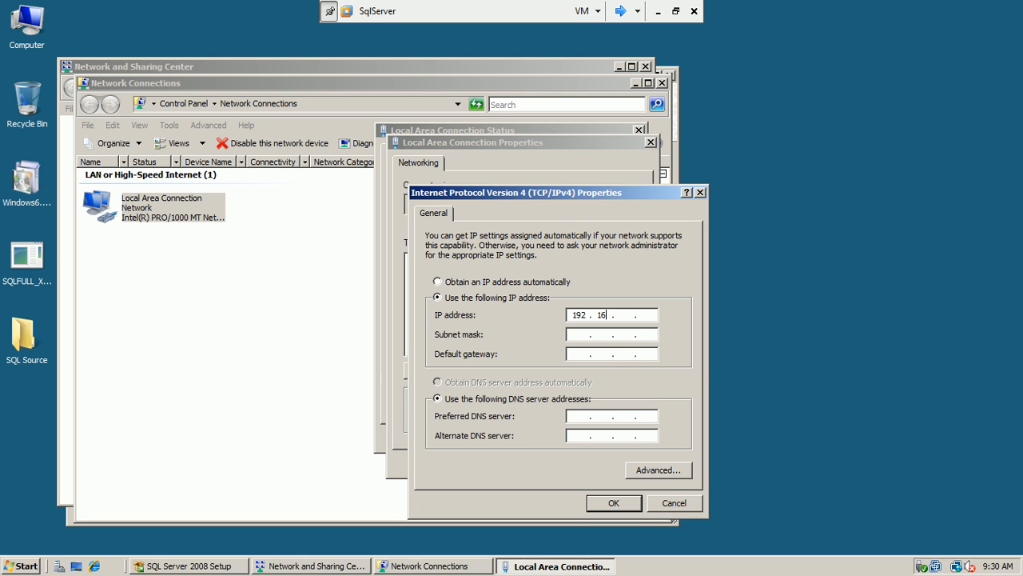
type("10")
left_click(604, 337)
left_click(572, 416)
type("192.168.")
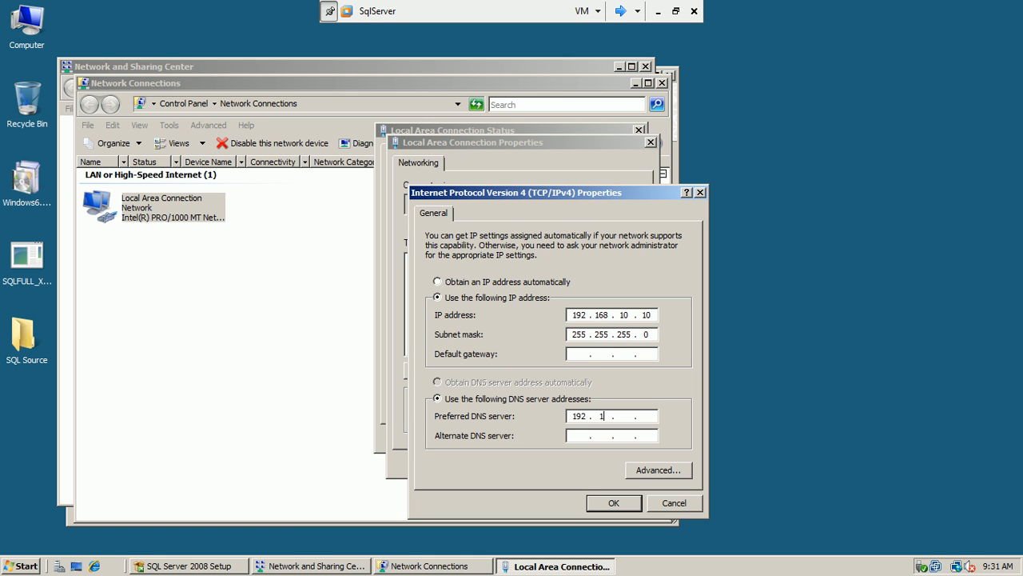
type("10.1")
left_click(633, 502)
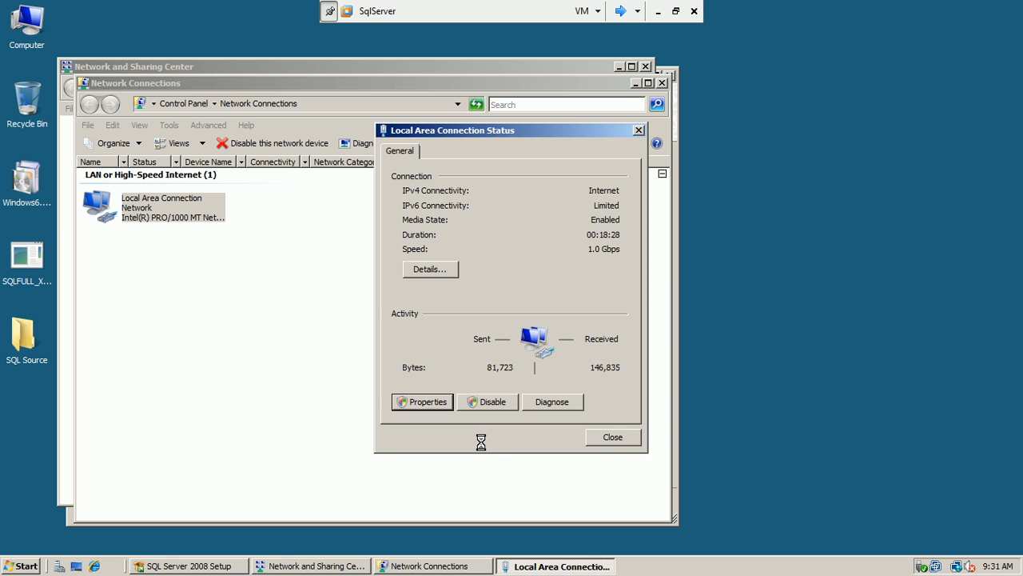
left_click(613, 440)
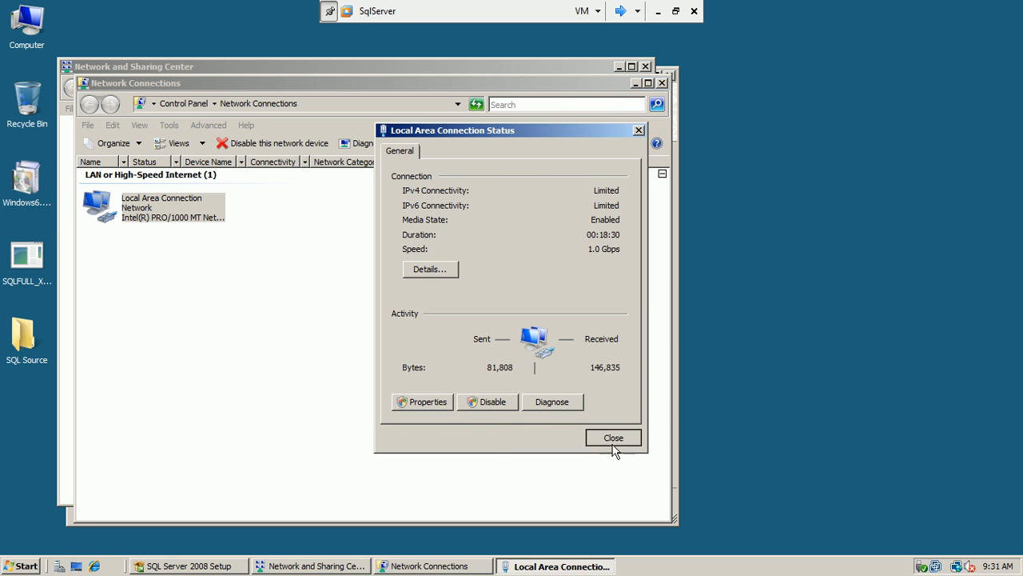
left_click(662, 83)
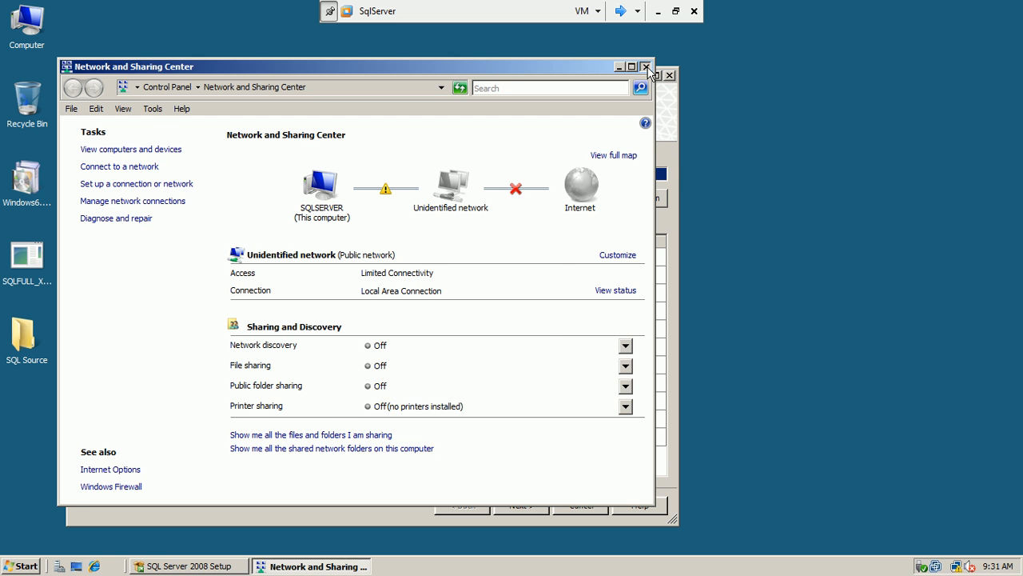
left_click(646, 67)
Switch to the VMware Workstation window, set the SqlServer machine's network adapter to Host-only, and return to full screen
left_click(676, 11)
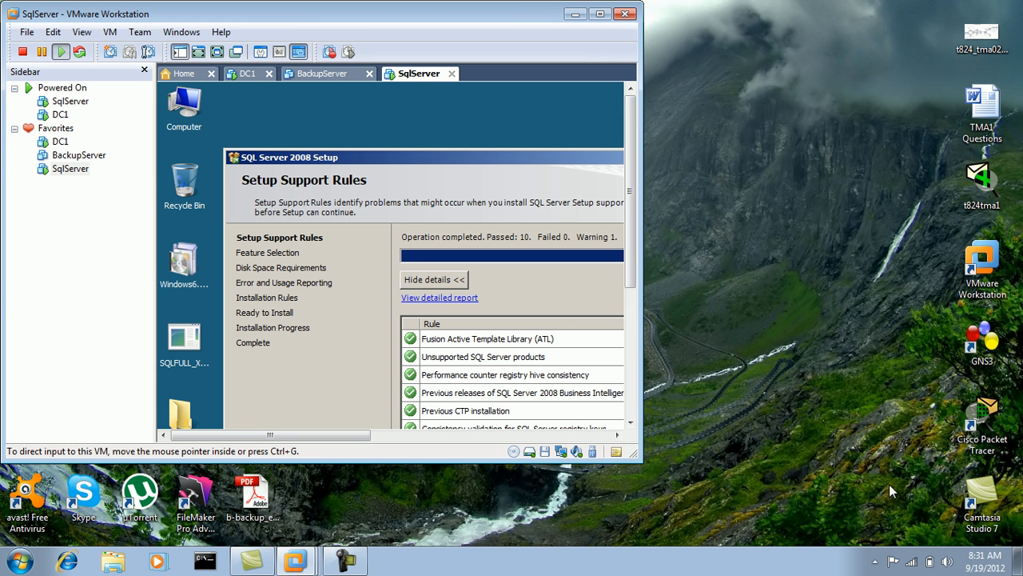
double_click(550, 15)
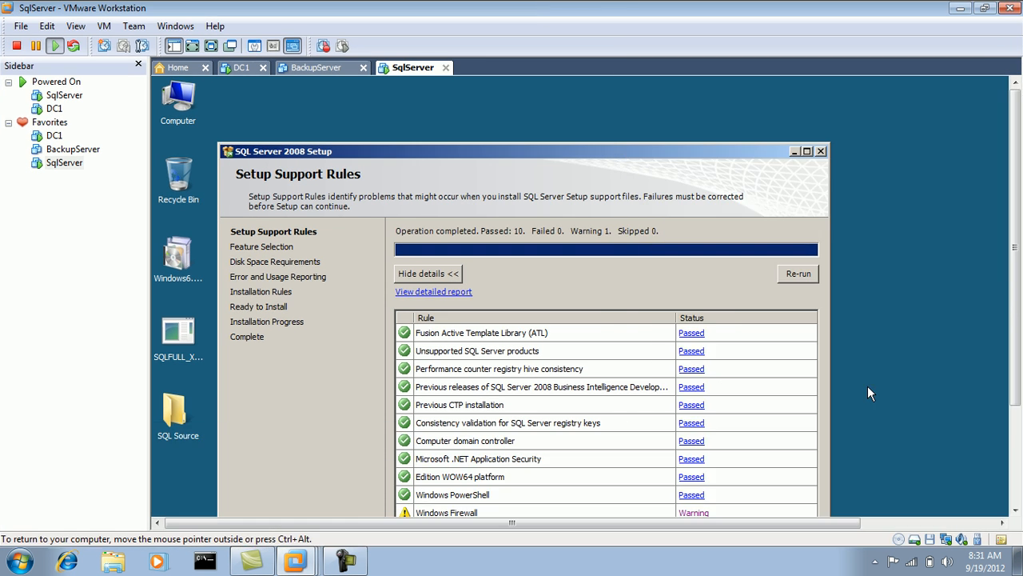
double_click(946, 541)
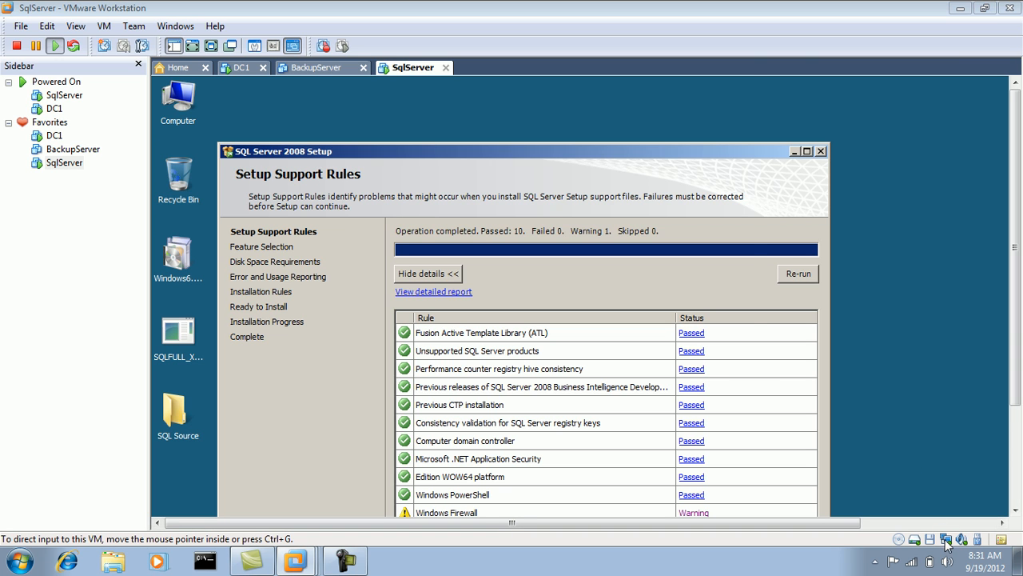
left_click(551, 238)
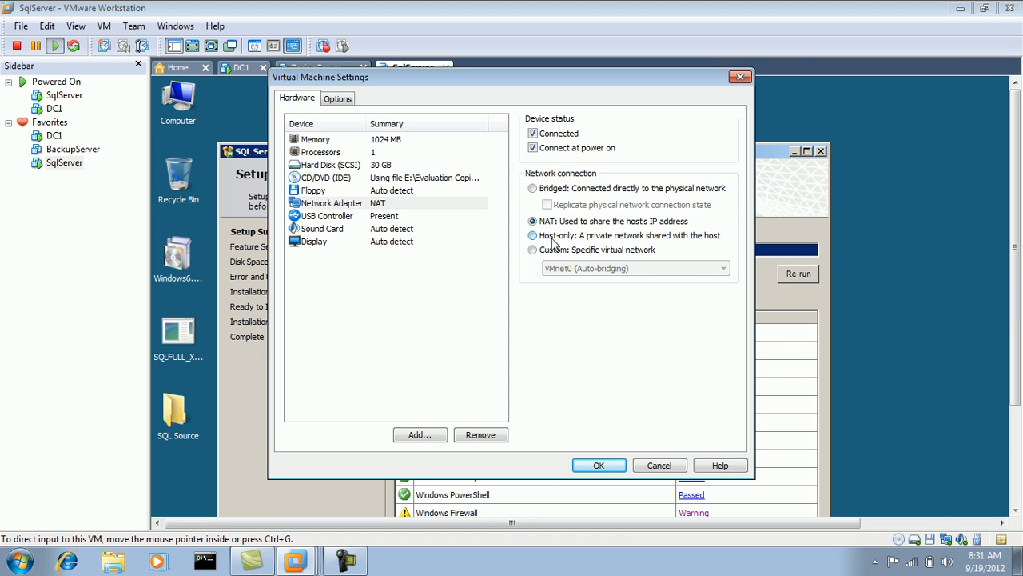
left_click(599, 467)
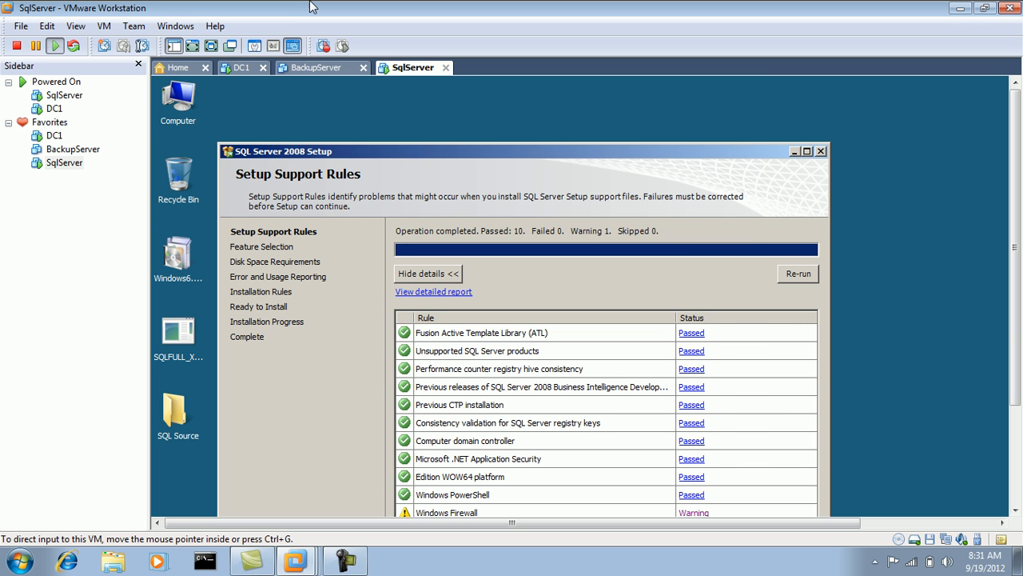
left_click(211, 46)
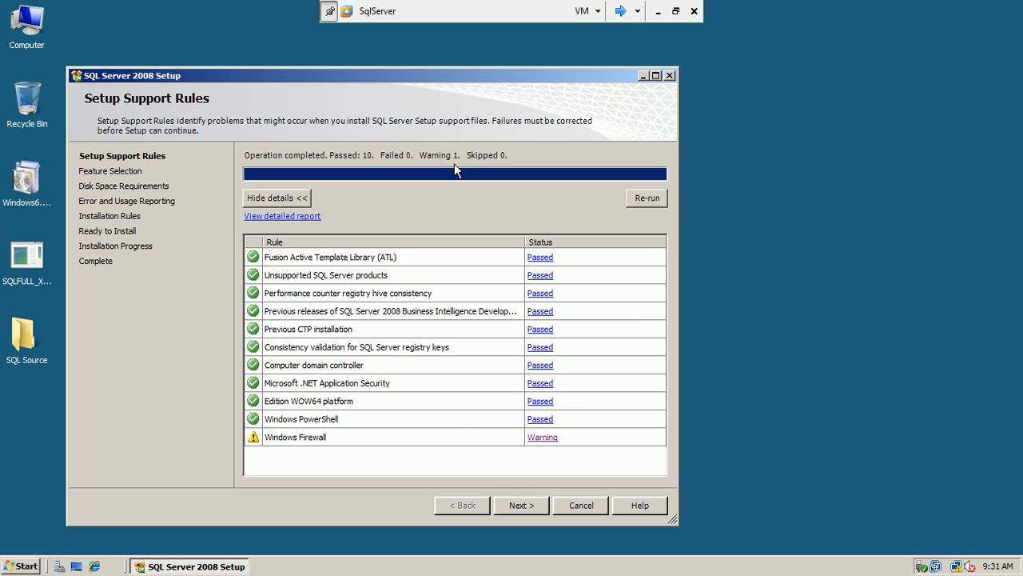
Continue setup to Feature Selection and read the descriptions of Database Engine Services, Reporting Services and Analysis Services
left_click(520, 508)
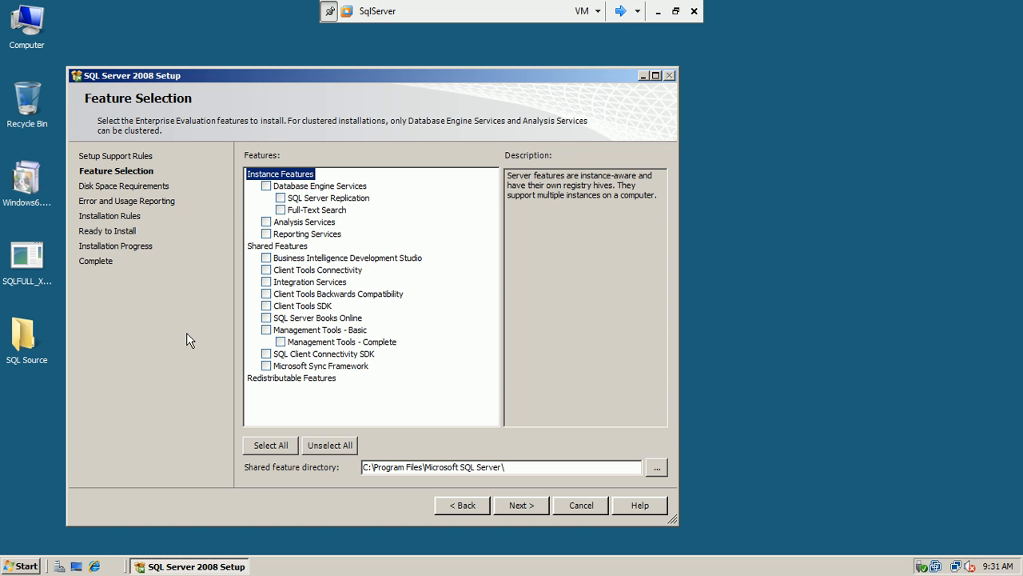
left_click(328, 186)
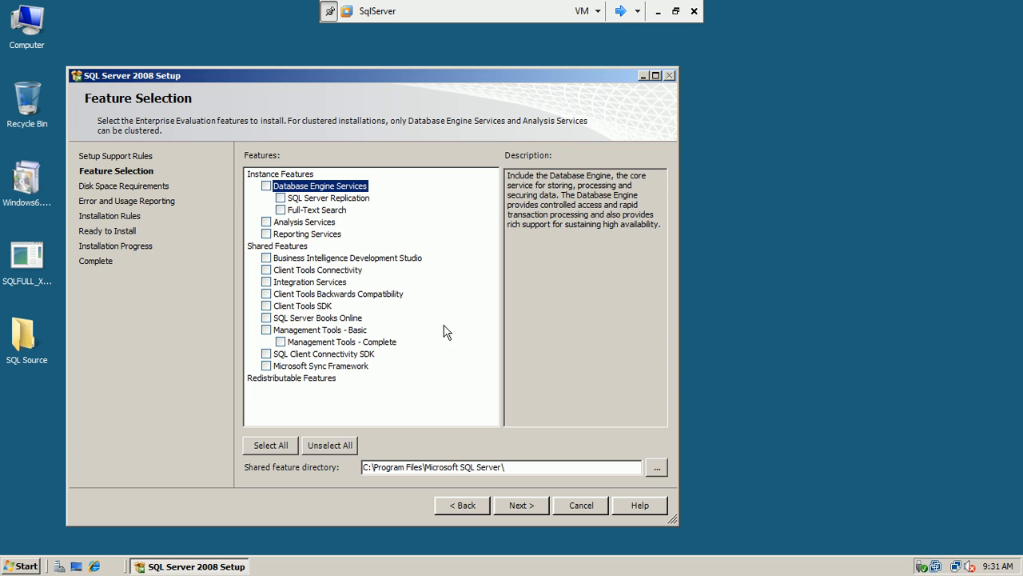
left_click(308, 234)
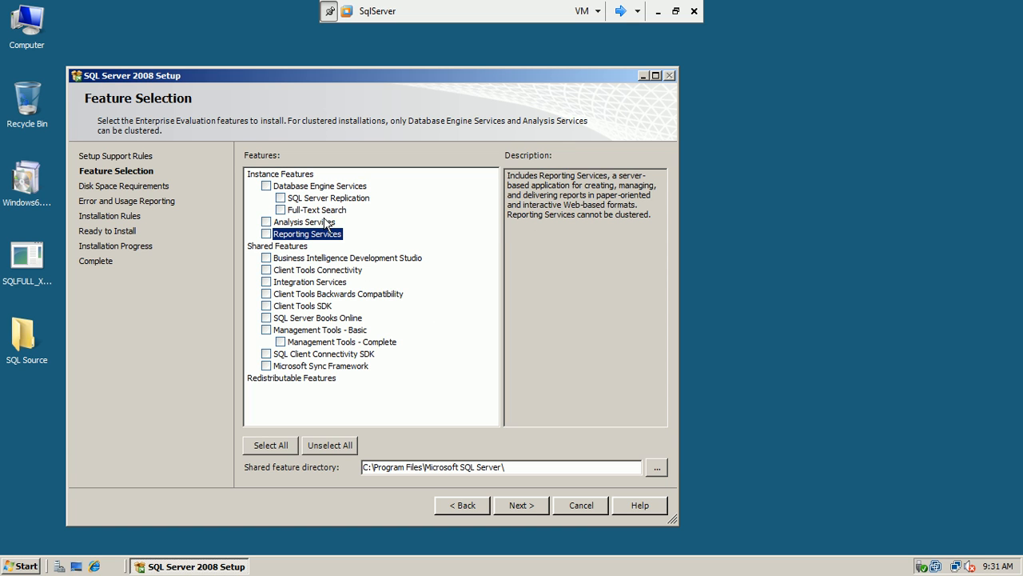
left_click(325, 221)
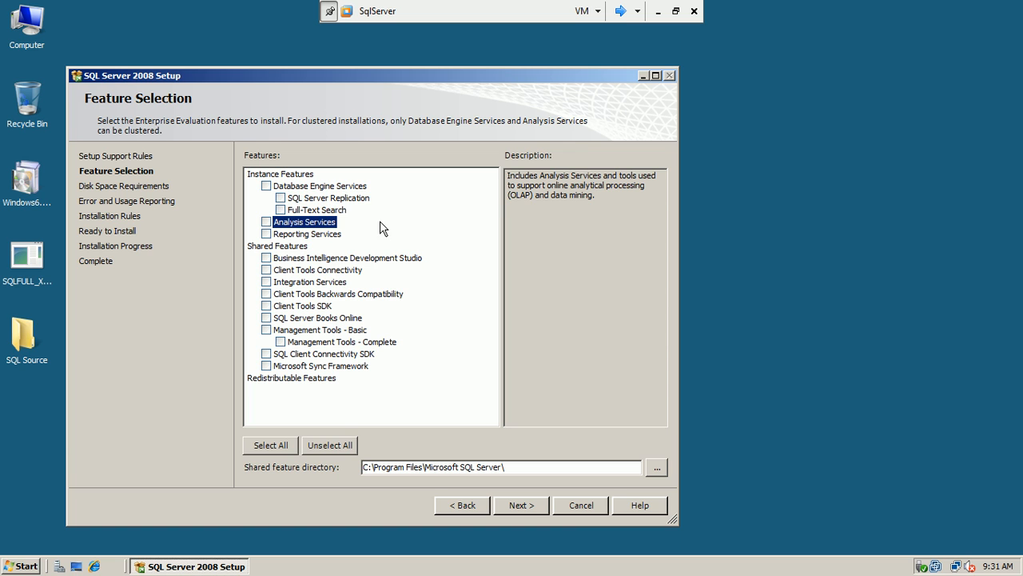
Select Database Engine, Analysis, Reporting and Integration Services, Business Intelligence Development Studio, Books Online and complete Management Tools, and continue to Instance Configuration
left_click(267, 187)
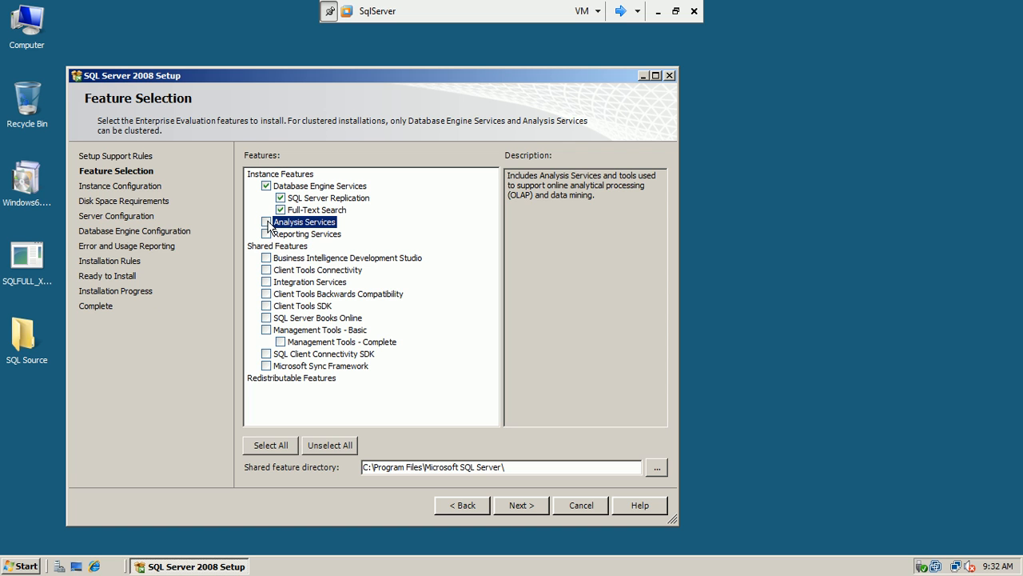
left_click(267, 222)
left_click(267, 234)
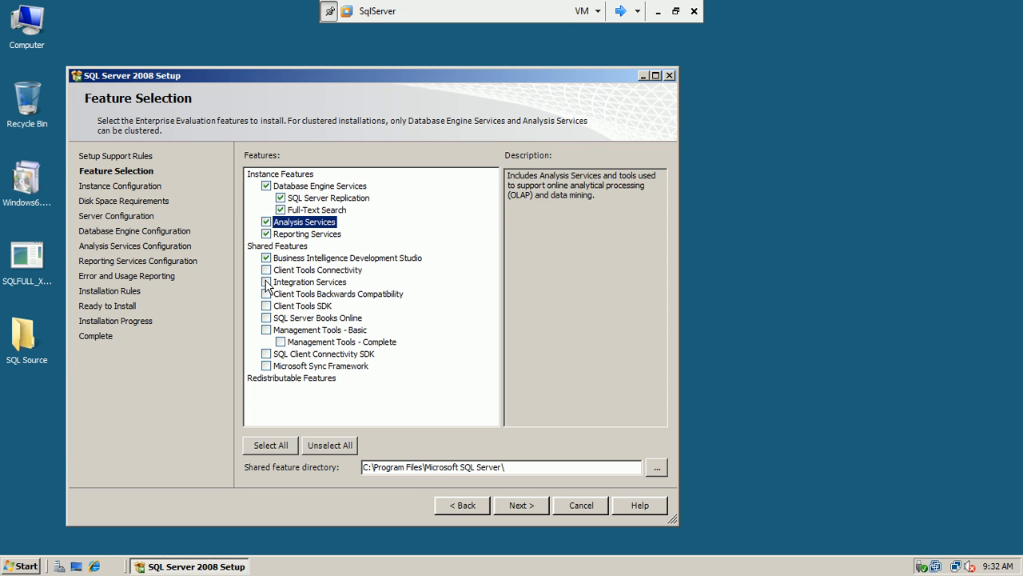
left_click(266, 282)
left_click(324, 382)
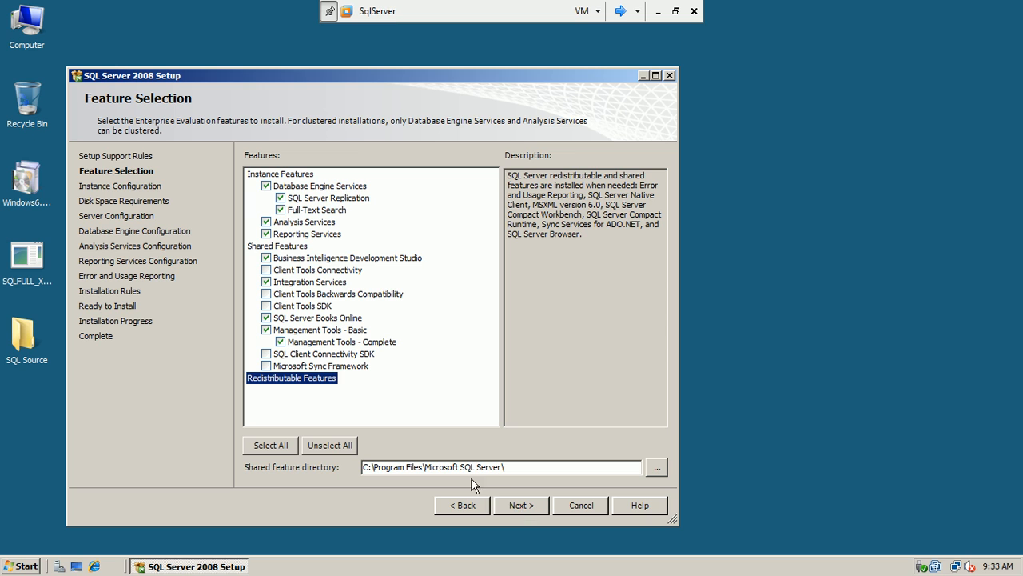
left_click(521, 505)
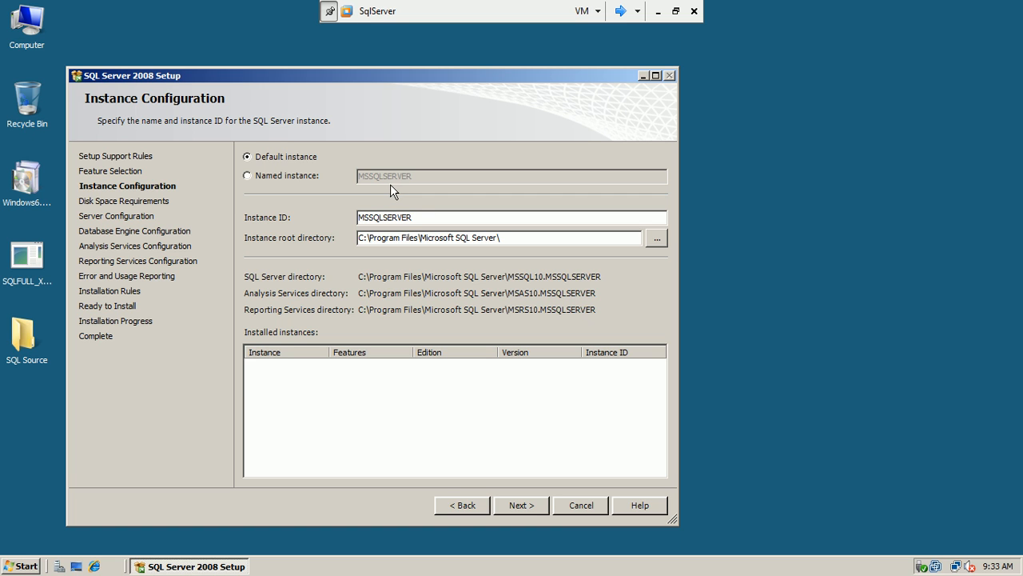
Accept the default instance with ID MSSQLSERVER and continue past the disk space summary to Server Configuration
left_click(413, 222)
left_click(518, 508)
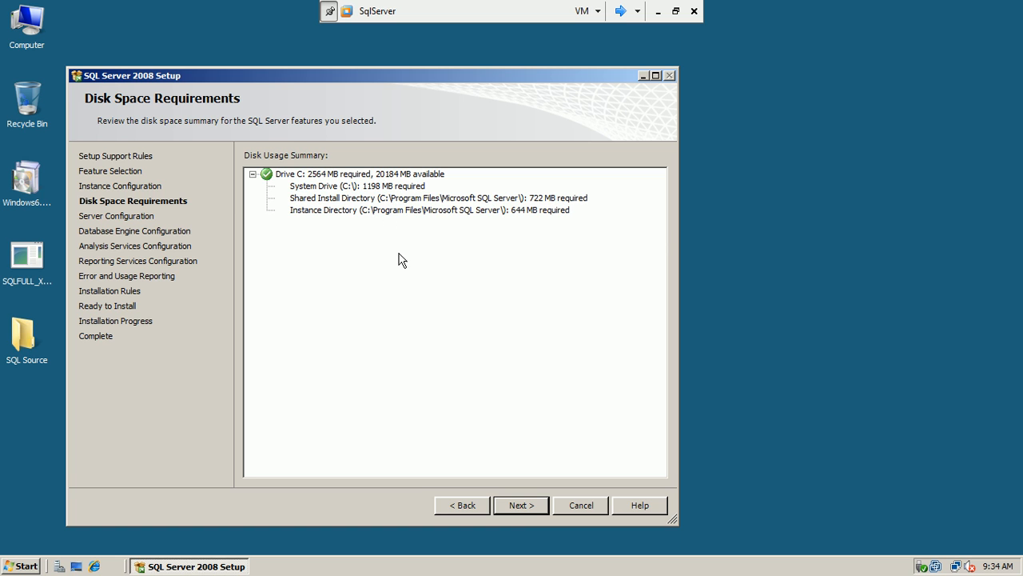
left_click(520, 505)
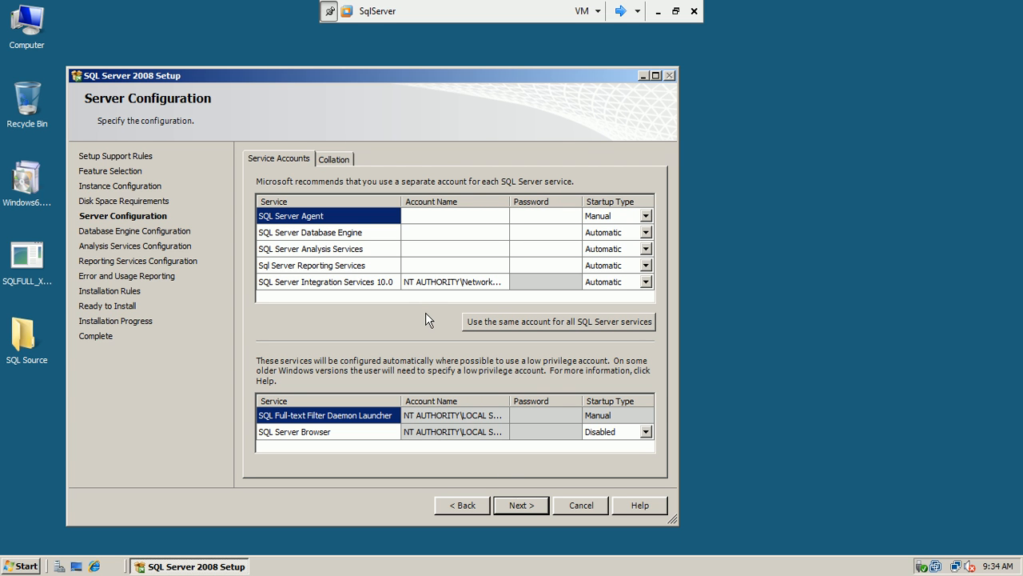
left_click(676, 11)
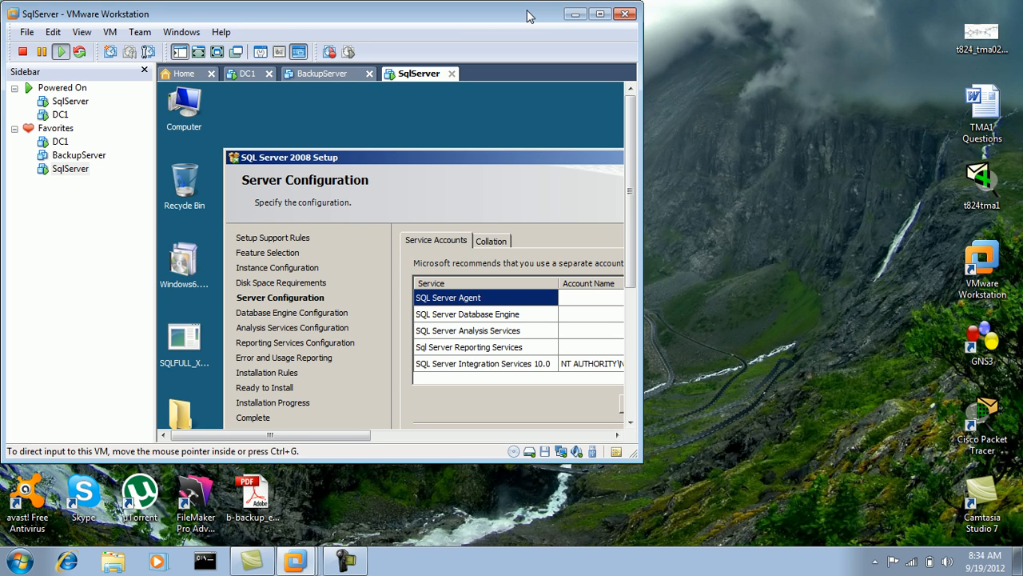
double_click(534, 14)
left_click(342, 561)
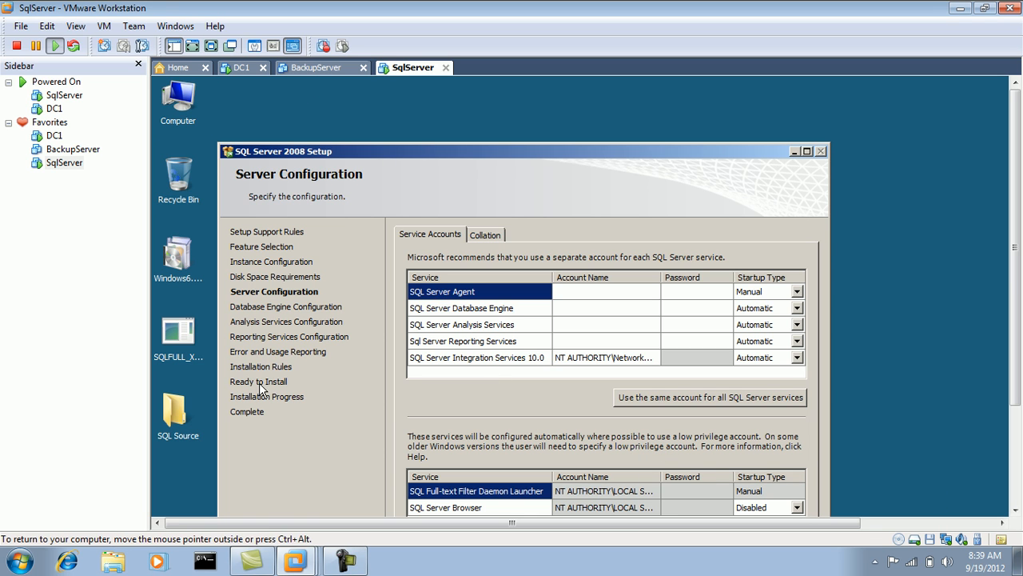
left_click(345, 561)
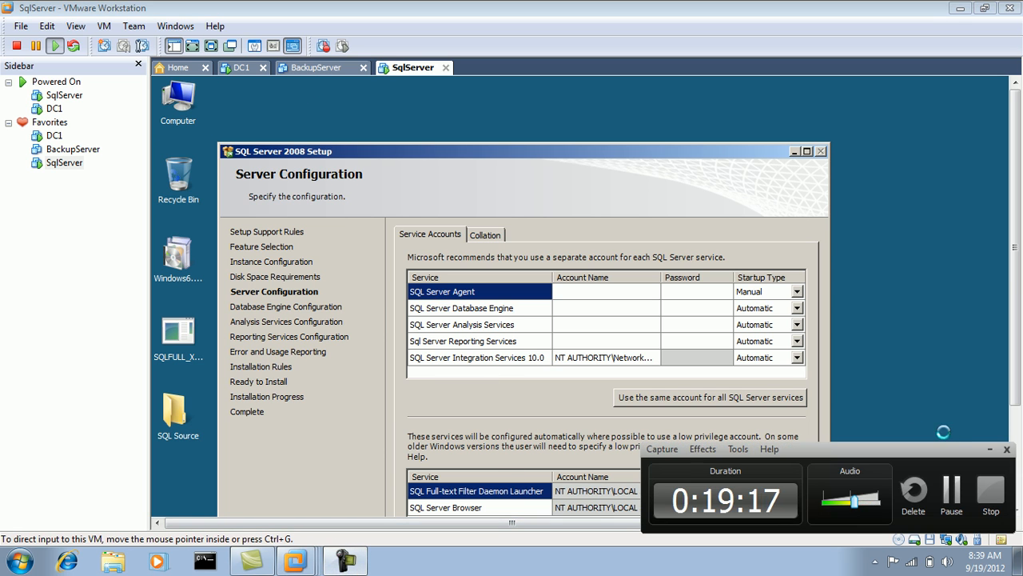
left_click(990, 449)
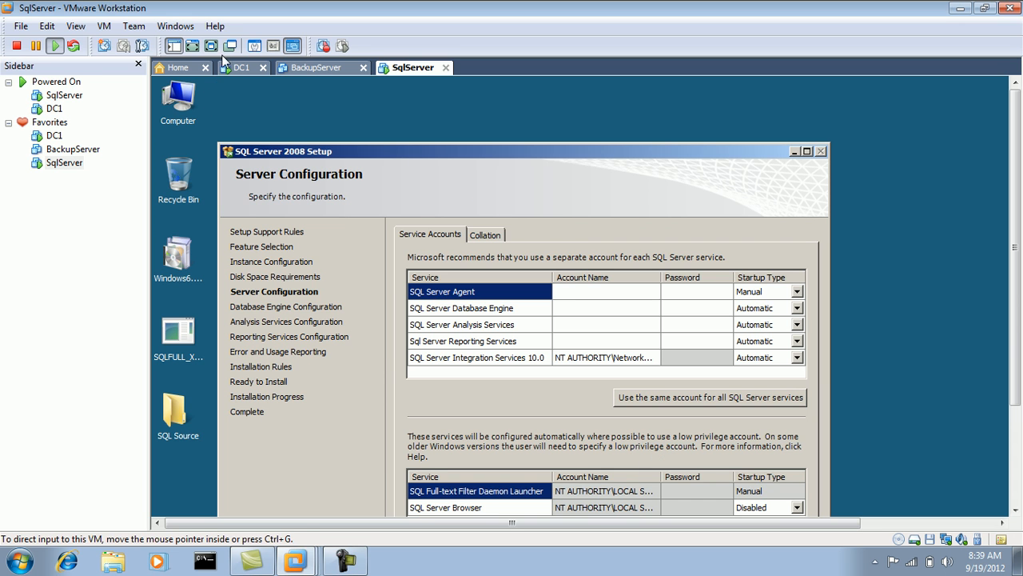
left_click(211, 45)
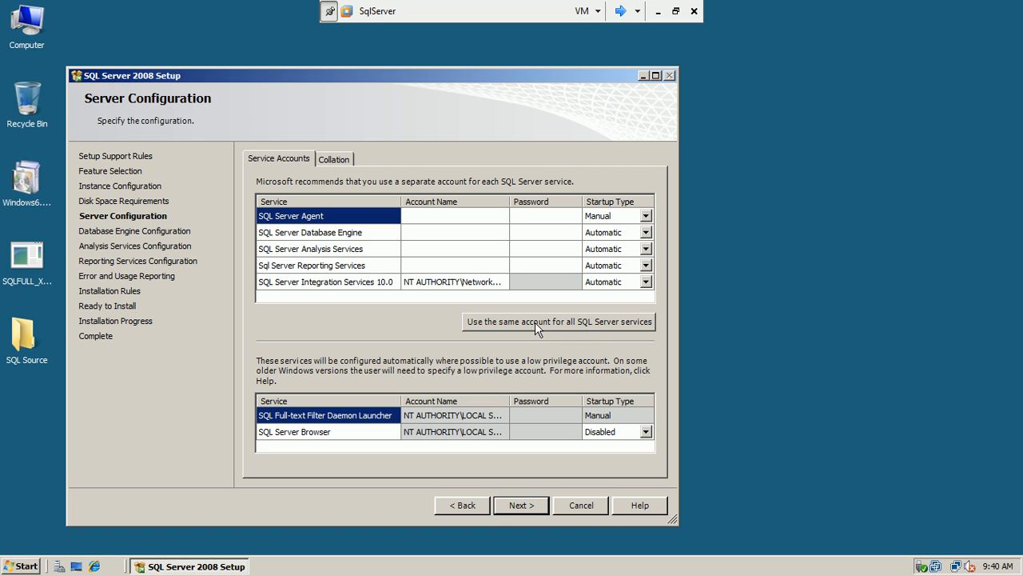
Choose the domain's Administrator account from the directory as the shared account for all SQL Server services
left_click(19, 566)
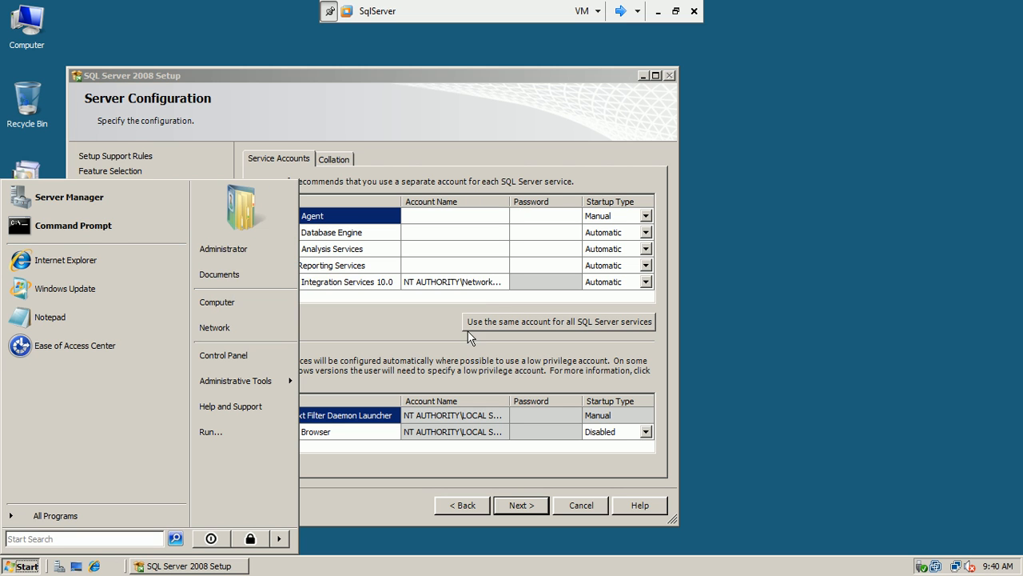
left_click(487, 321)
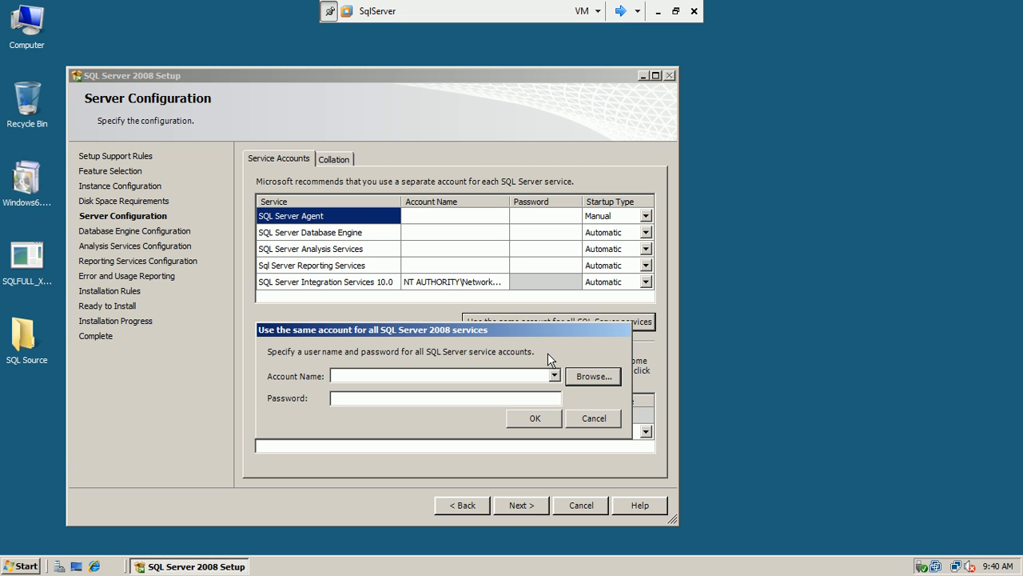
left_click(587, 377)
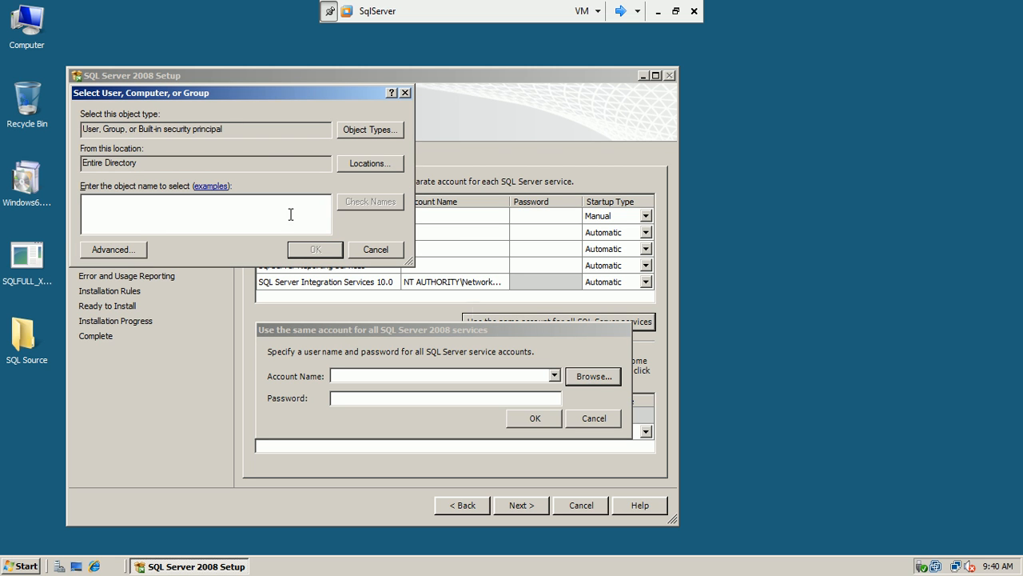
left_click(112, 250)
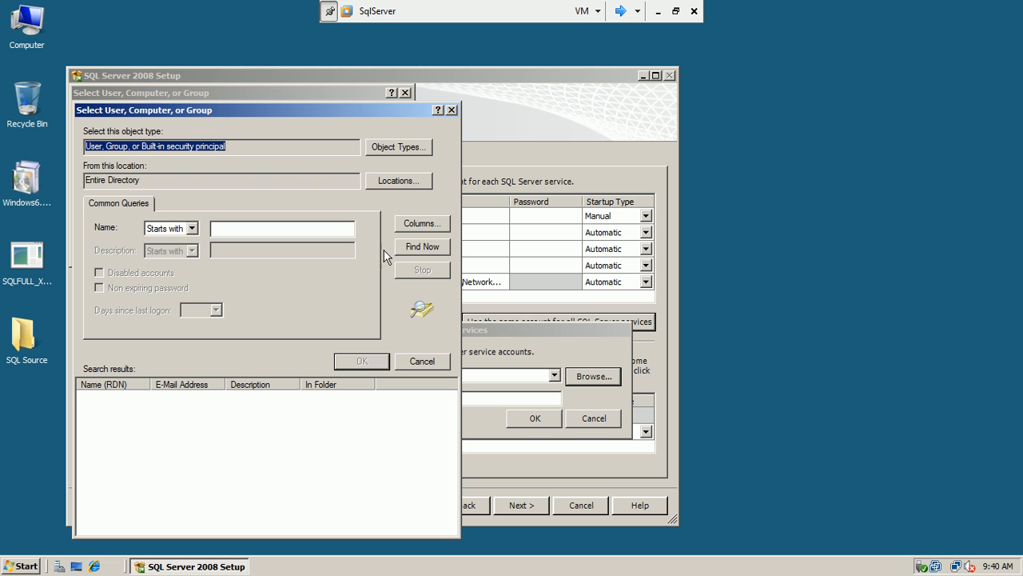
left_click(409, 247)
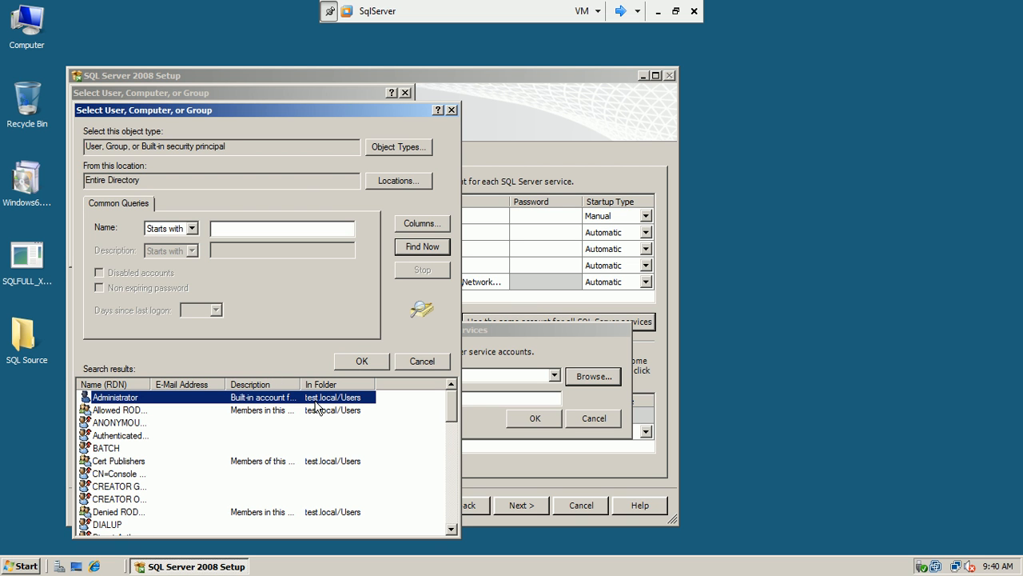
left_click(350, 366)
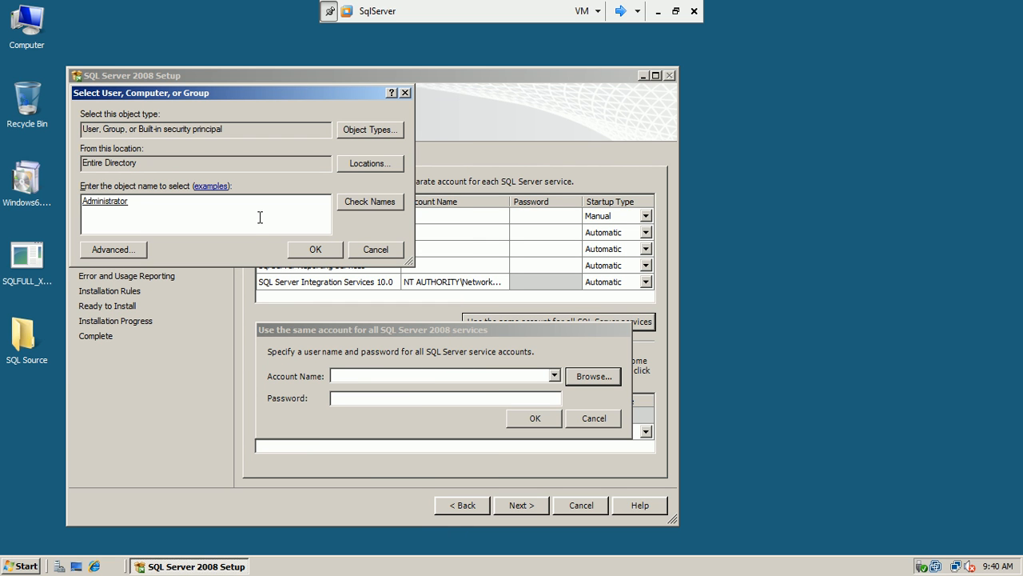
left_click(306, 253)
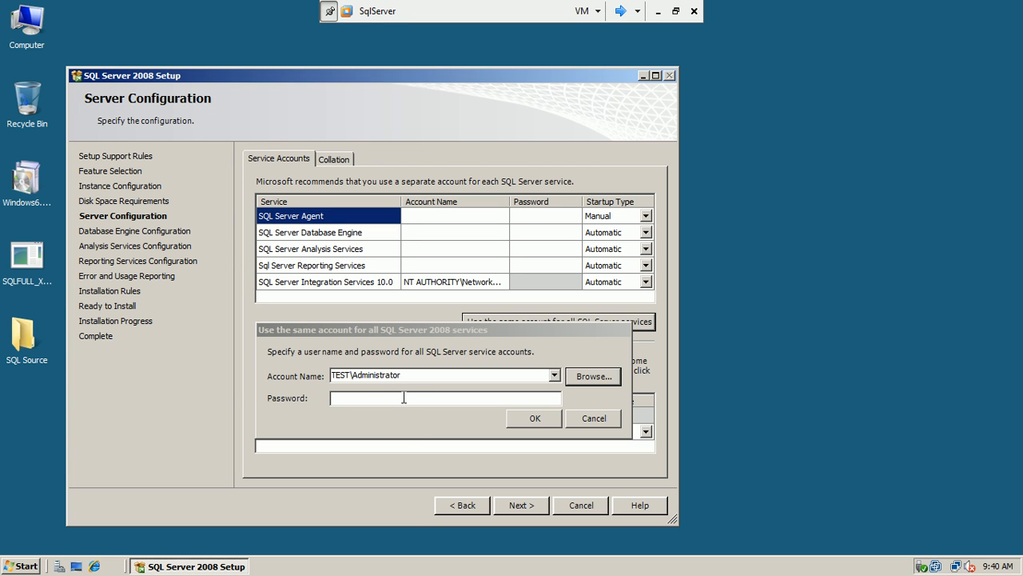
Enter the account password, apply the shared account to all services and continue to Database Engine Configuration
left_click(469, 398)
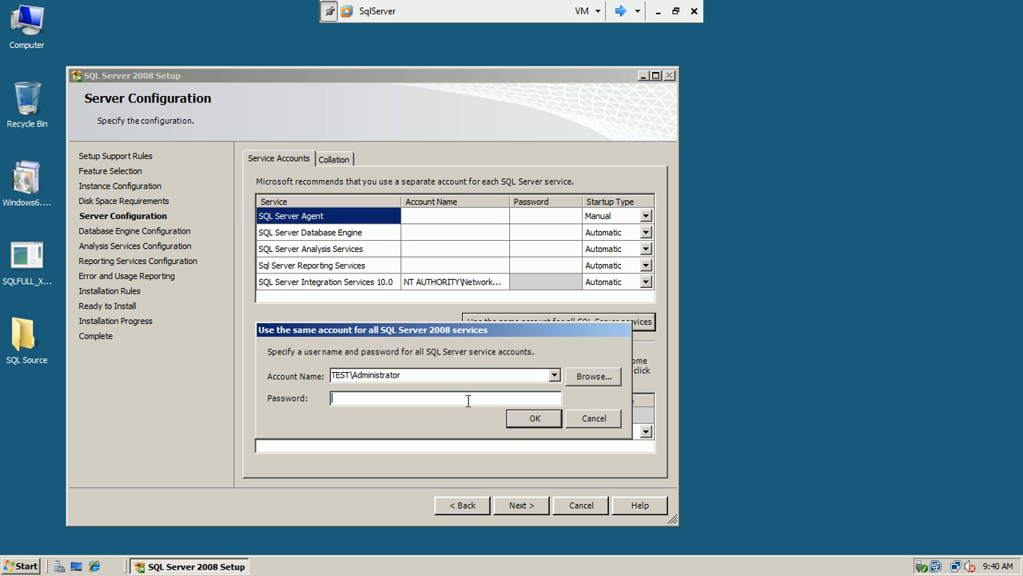
type("*******")
left_click(530, 417)
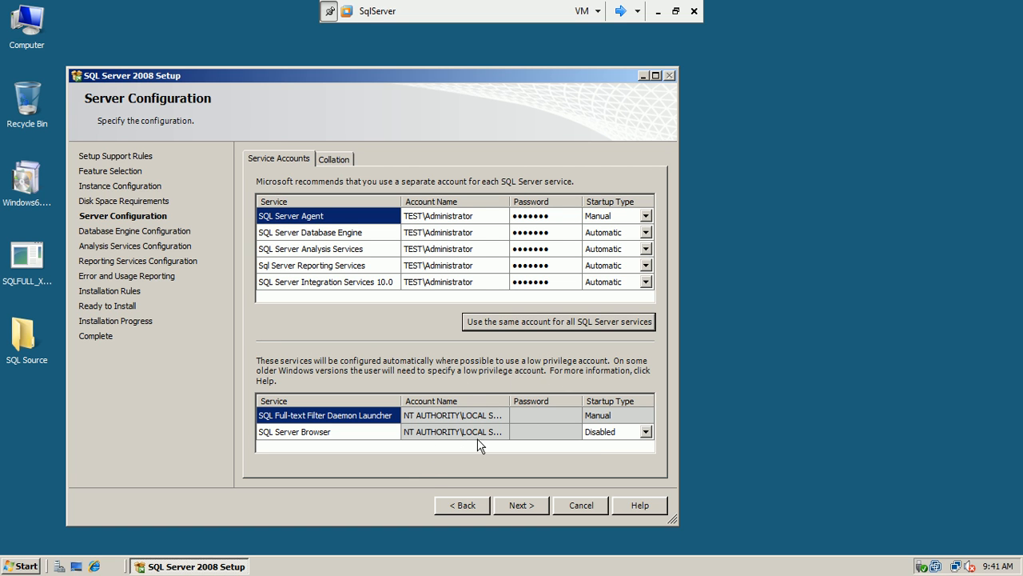
left_click(529, 416)
left_click(534, 432)
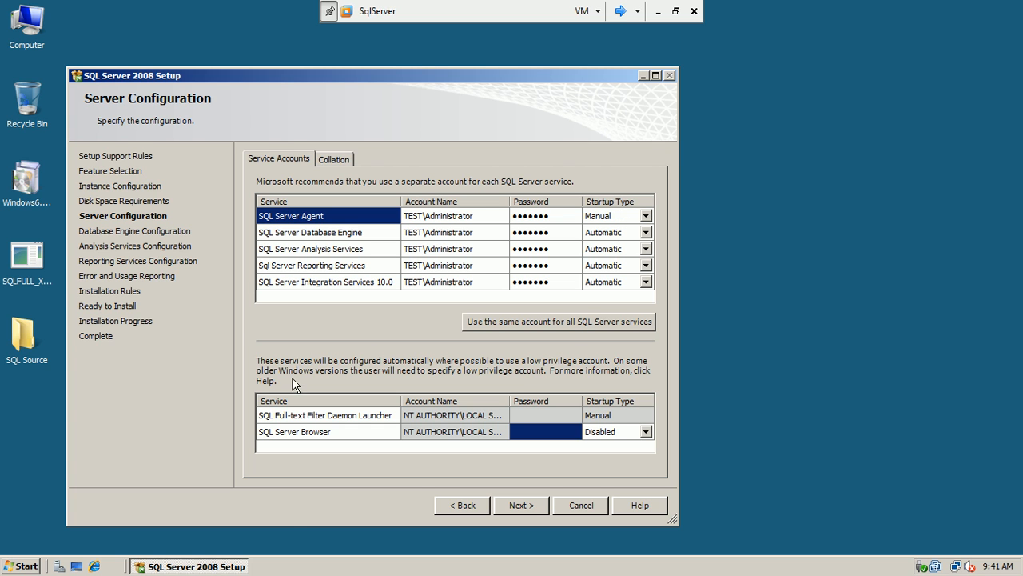
left_click(23, 566)
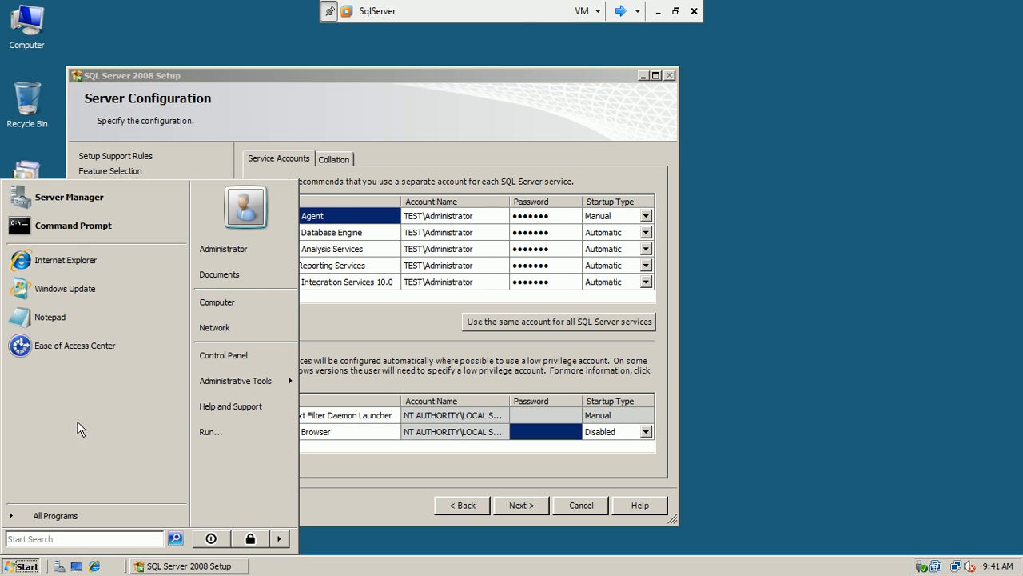
left_click(402, 366)
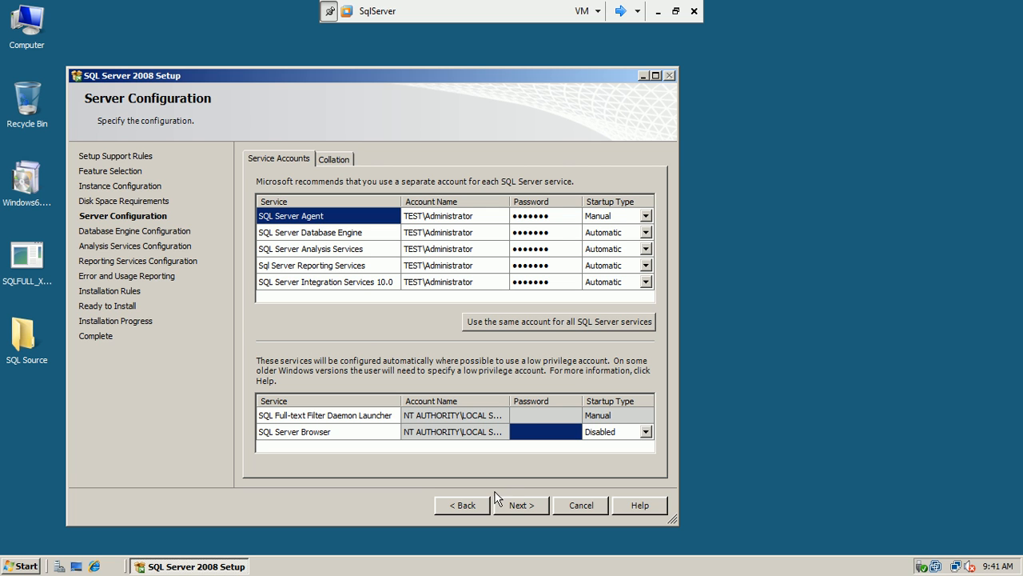
left_click(517, 510)
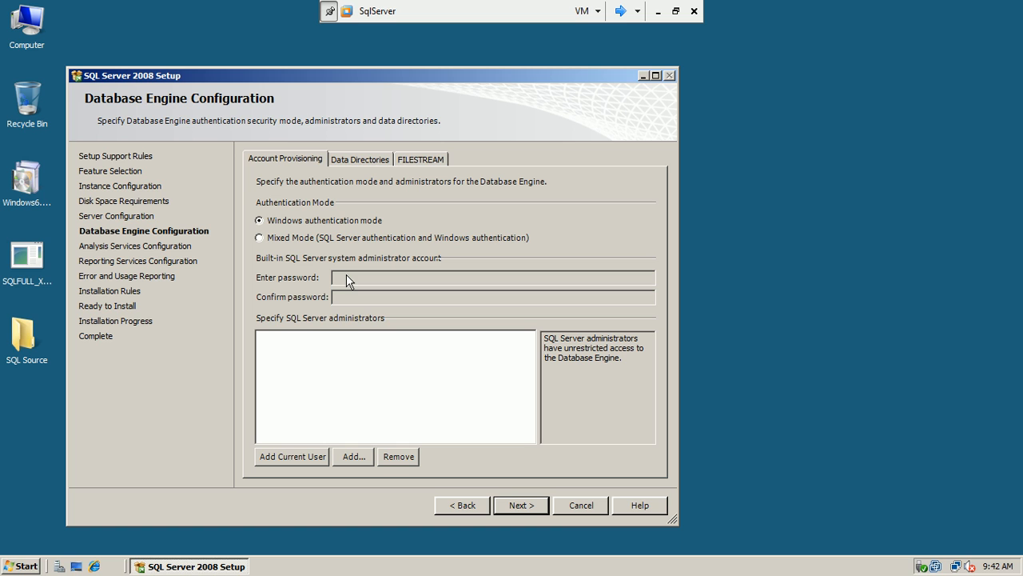
Add the current user as SQL Server administrator with Windows authentication, review the data directories and FILESTREAM settings, and continue to Analysis Services Configuration
left_click(280, 460)
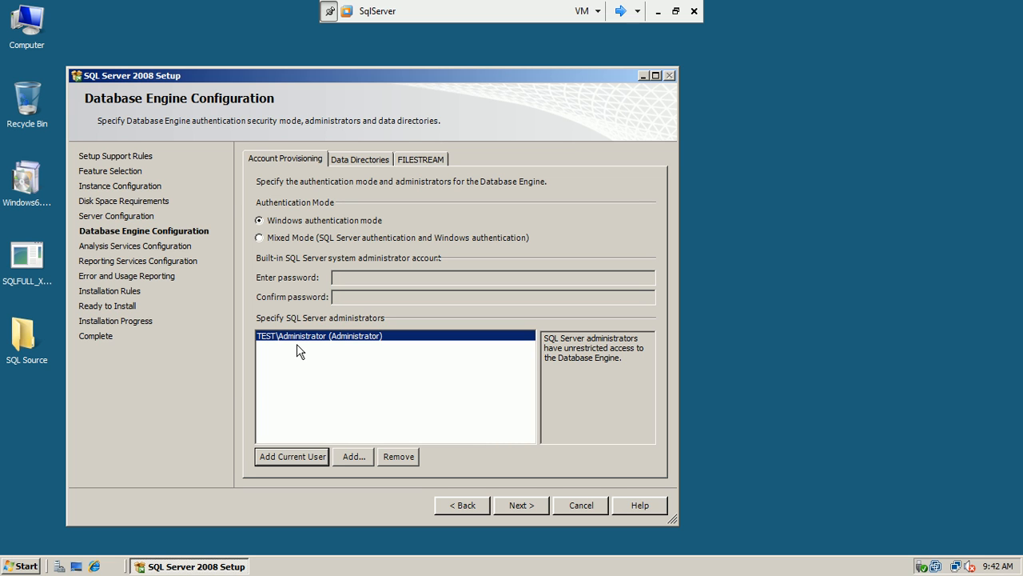
left_click(358, 160)
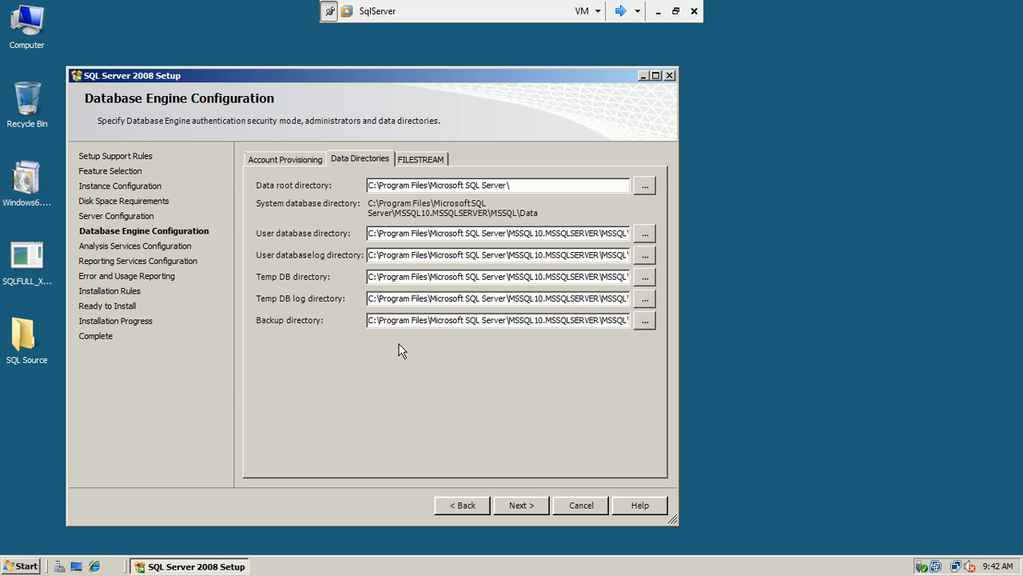
left_click(421, 162)
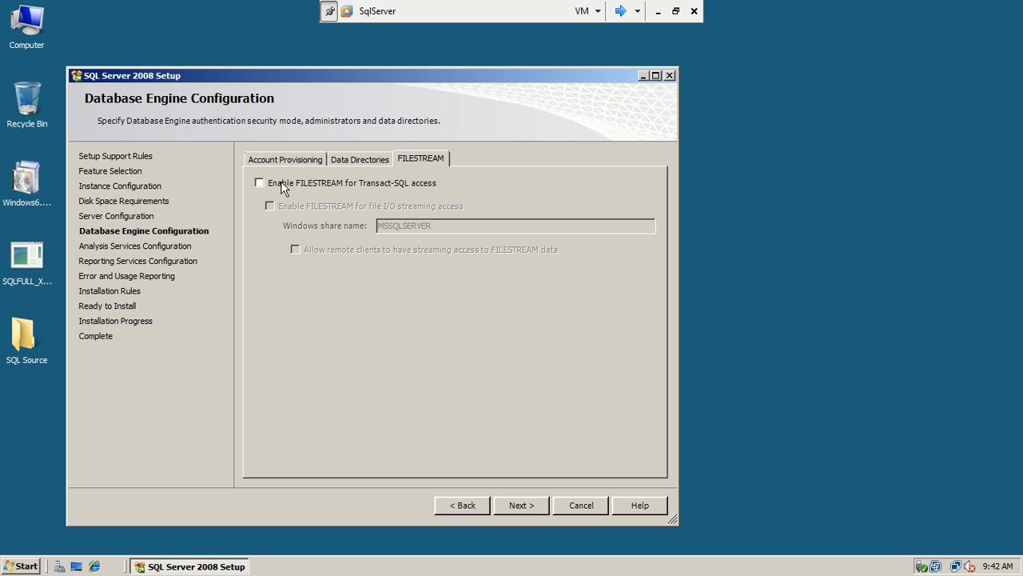
left_click(268, 163)
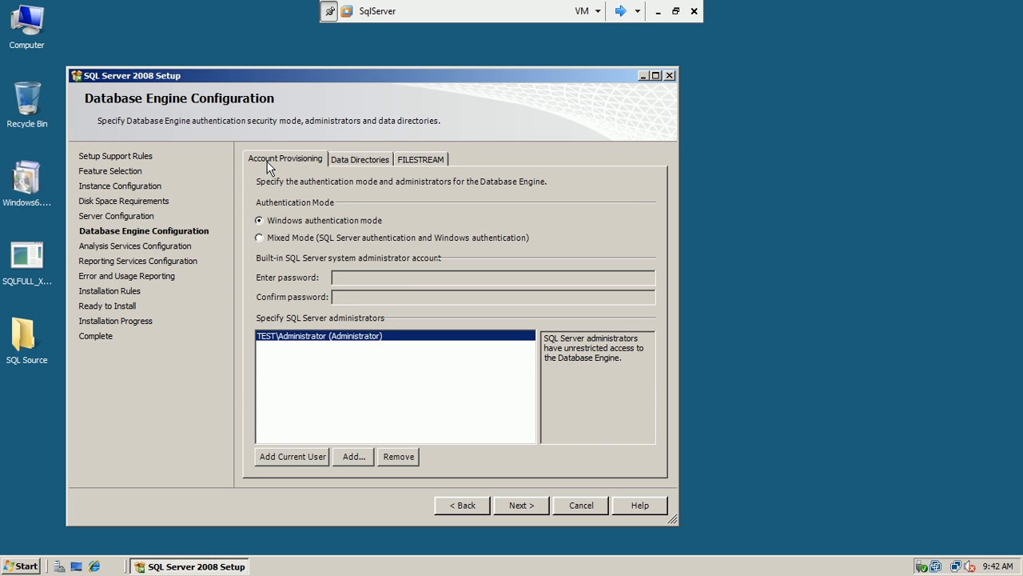
left_click(513, 506)
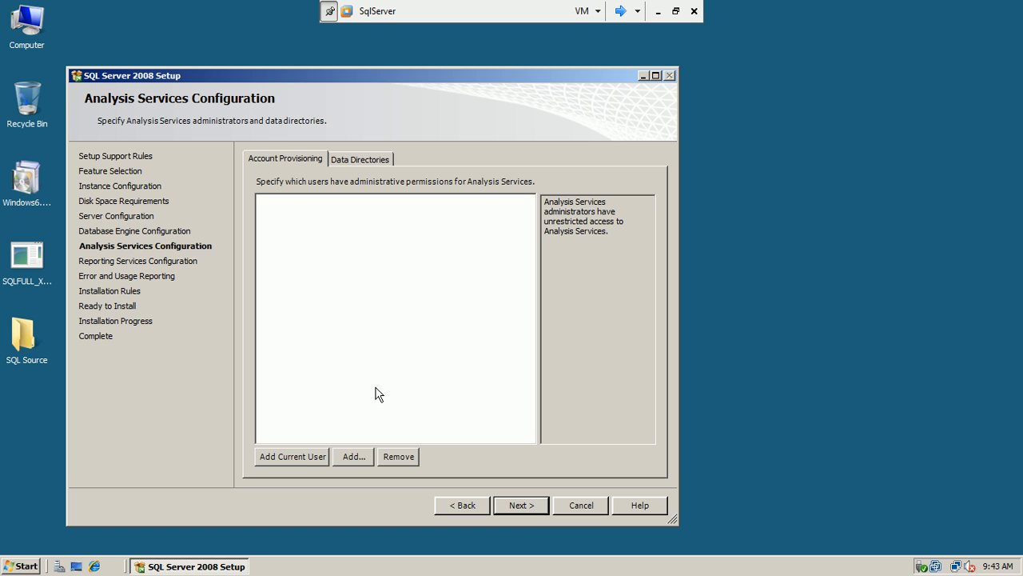
Add the current user as Analysis Services administrator, check its data directories and continue to Reporting Services Configuration
left_click(308, 458)
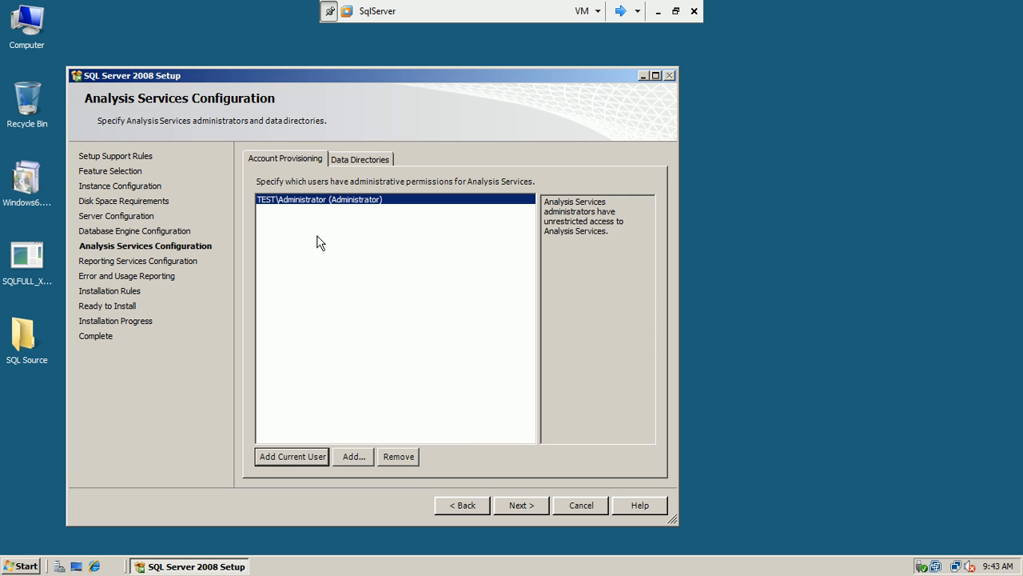
left_click(345, 155)
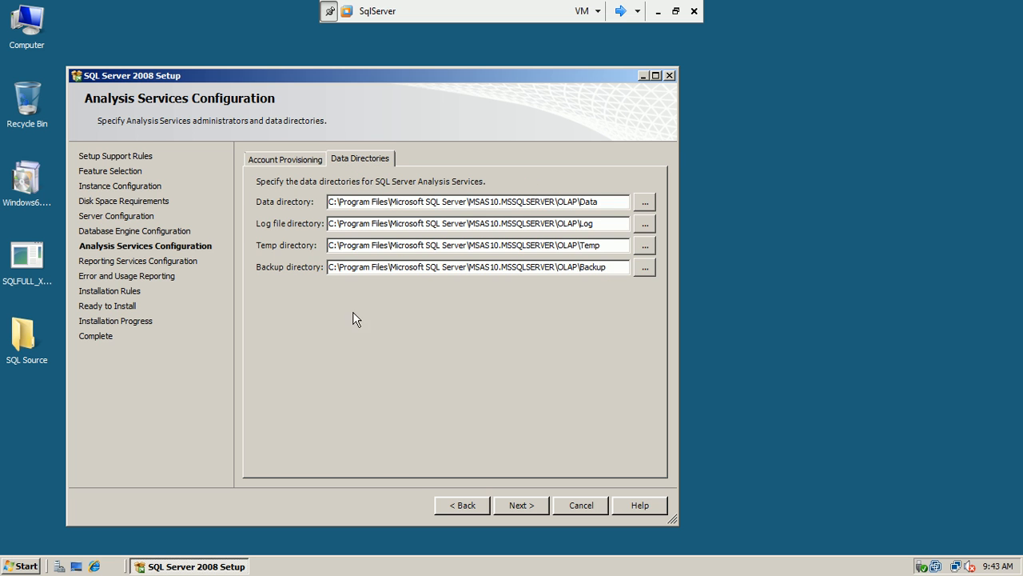
left_click(290, 159)
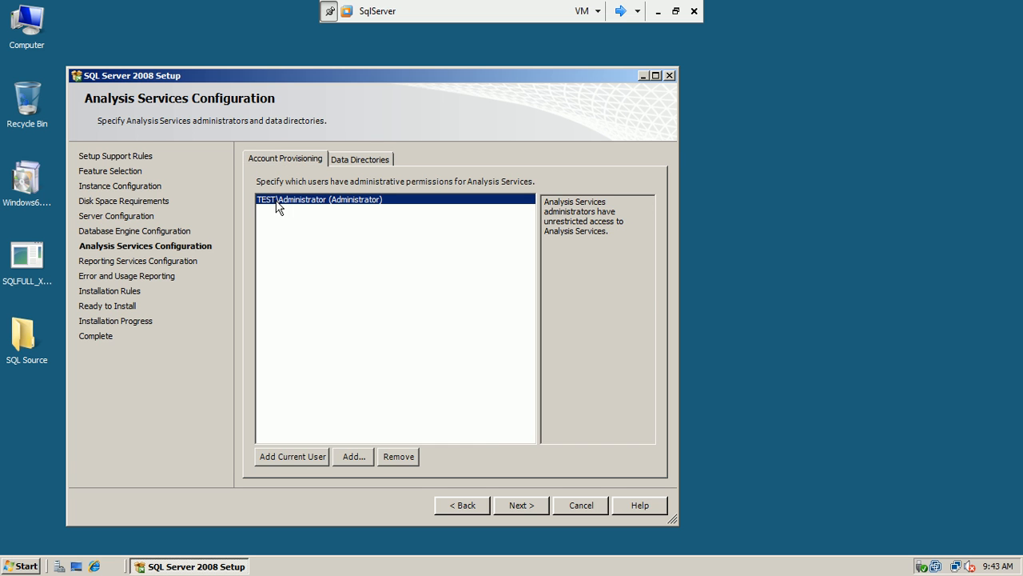
left_click(520, 509)
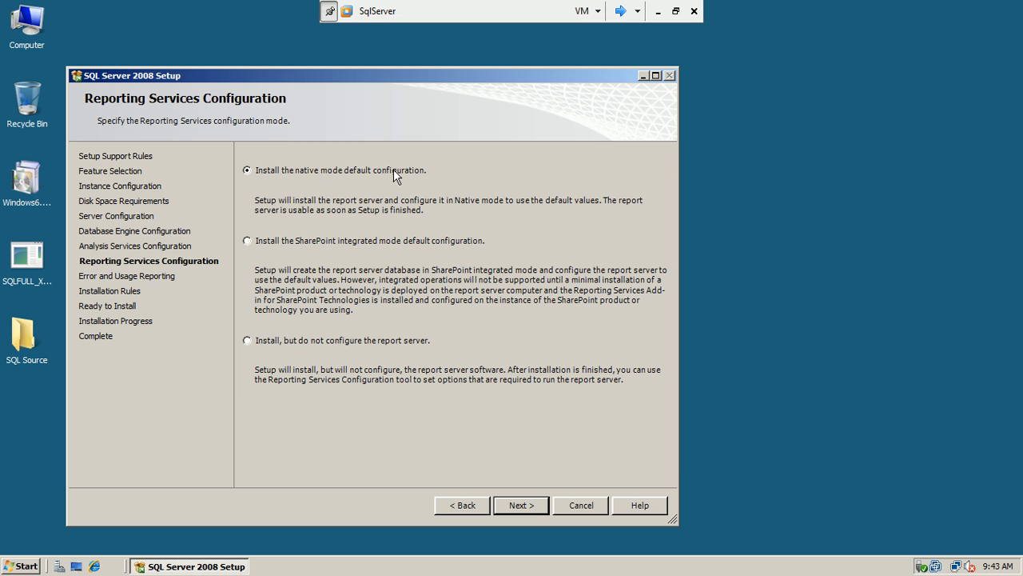
Accept the native mode default configuration, leave error and usage reporting off, and start the installation after reviewing the summary
left_click(521, 507)
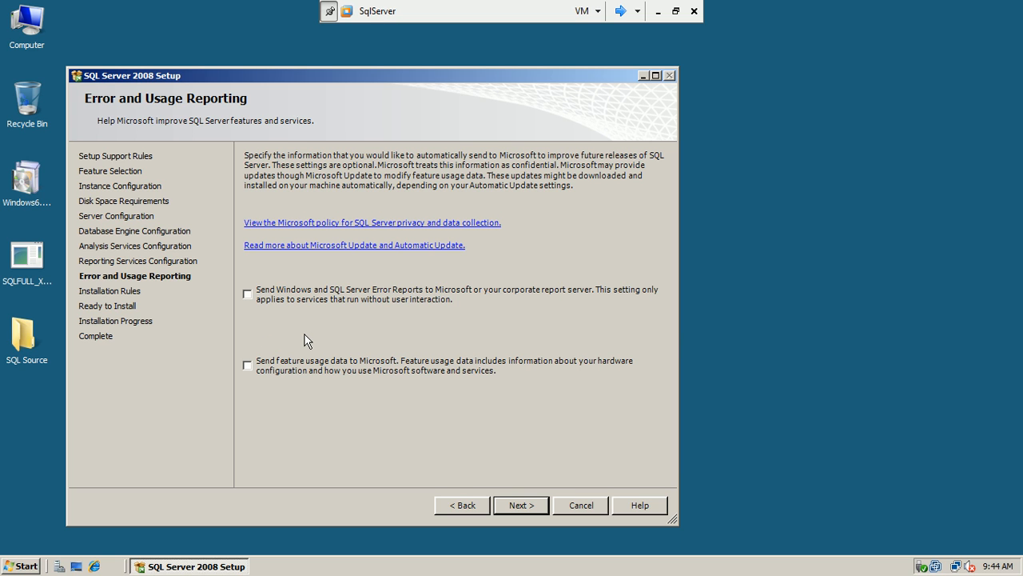
left_click(519, 505)
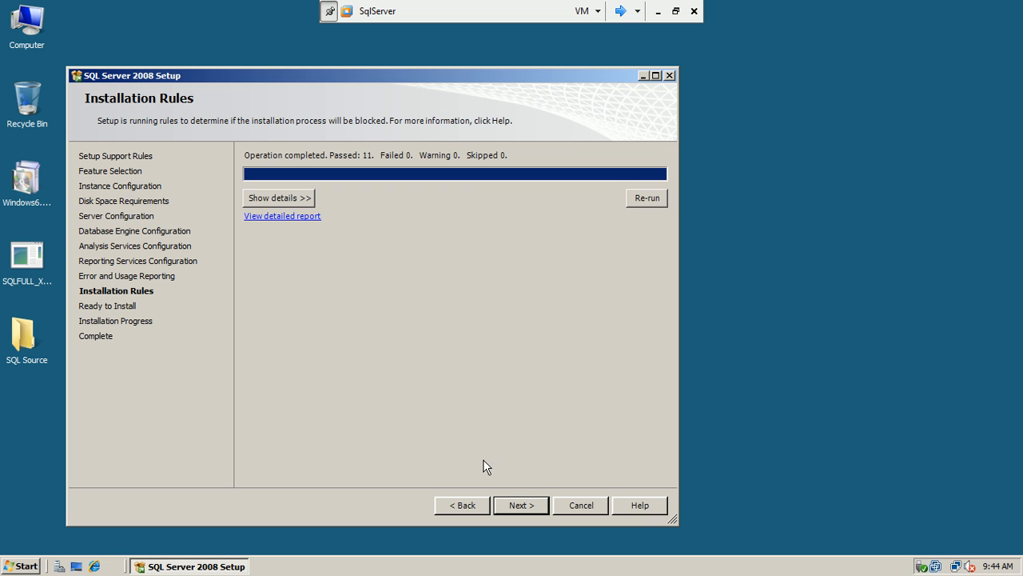
left_click(520, 505)
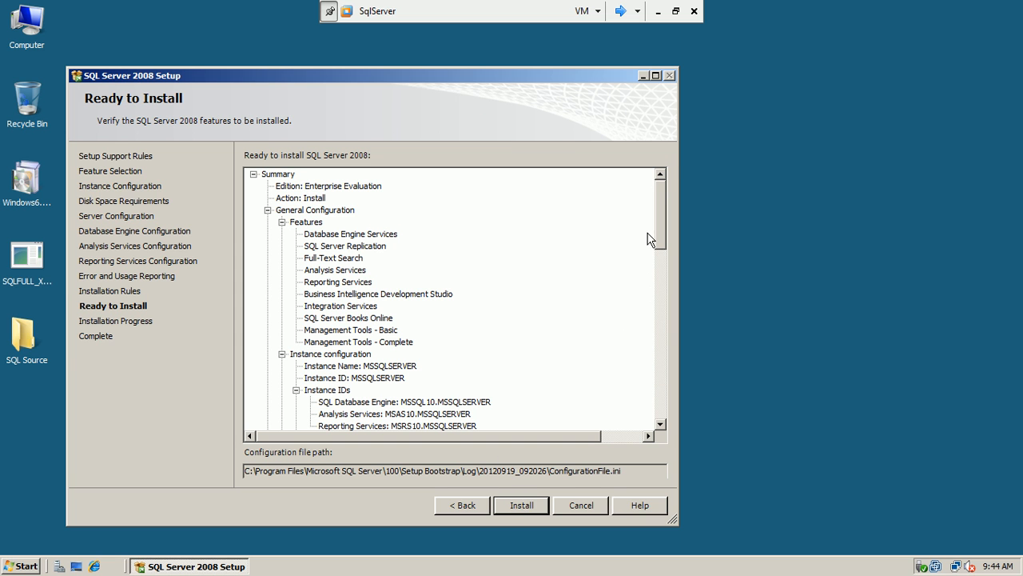
left_click_drag(661, 221, 651, 436)
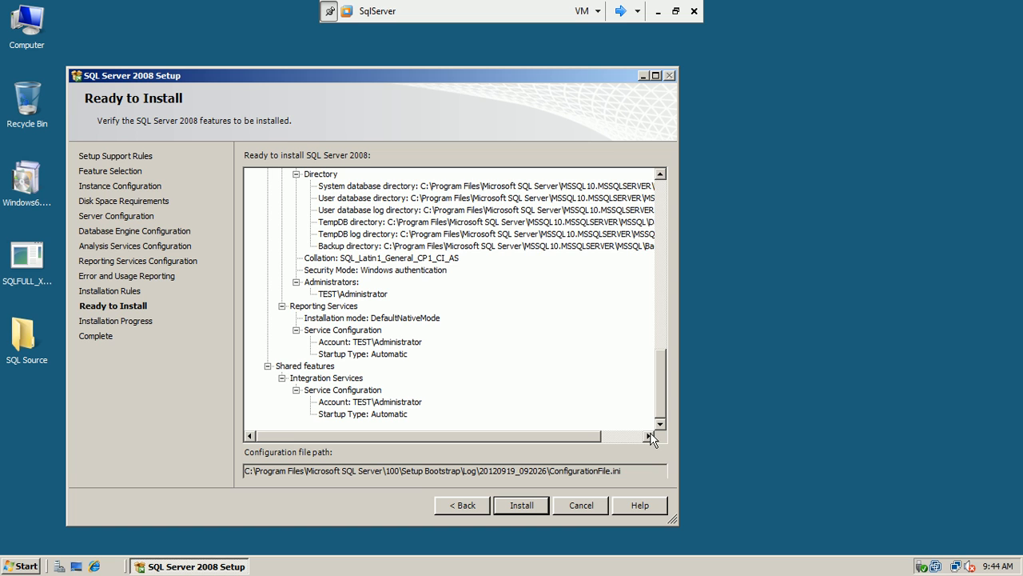
left_click(534, 507)
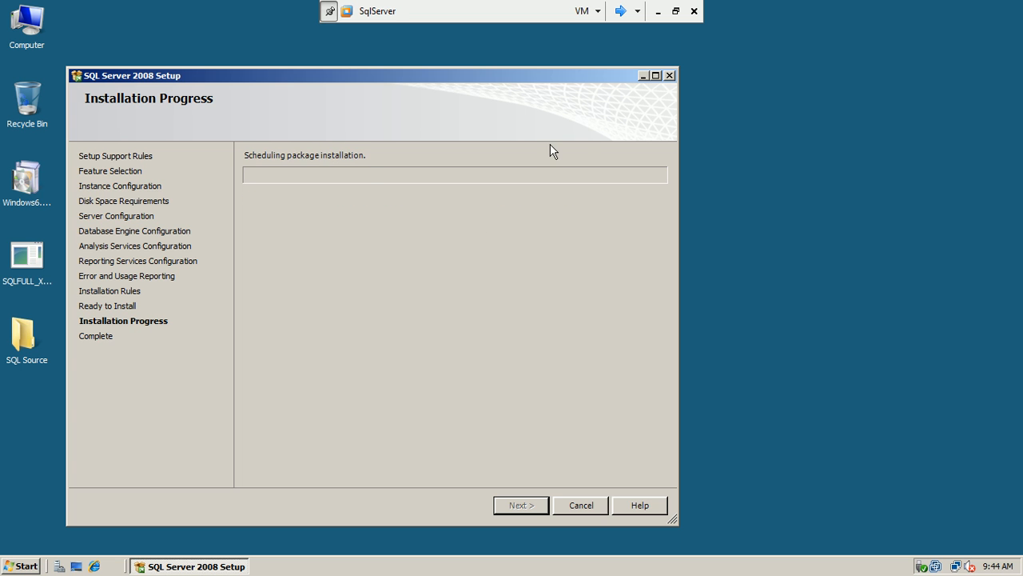
left_click(673, 11)
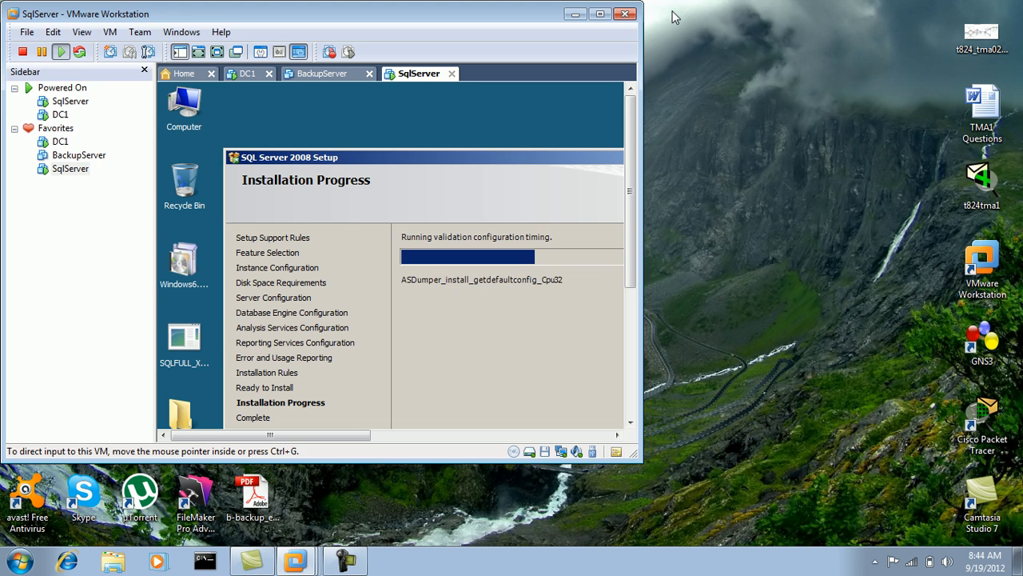
double_click(535, 10)
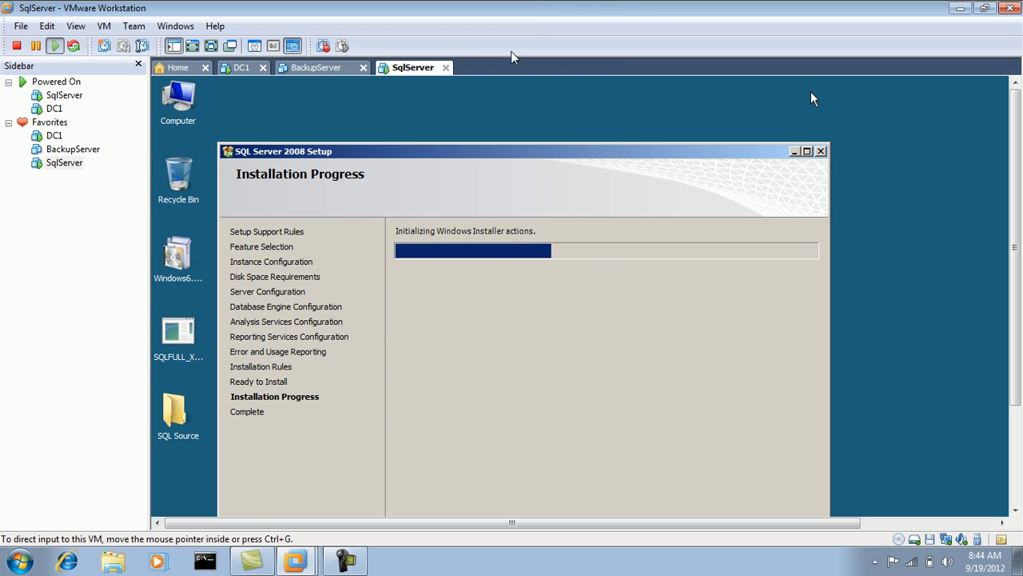
left_click(341, 562)
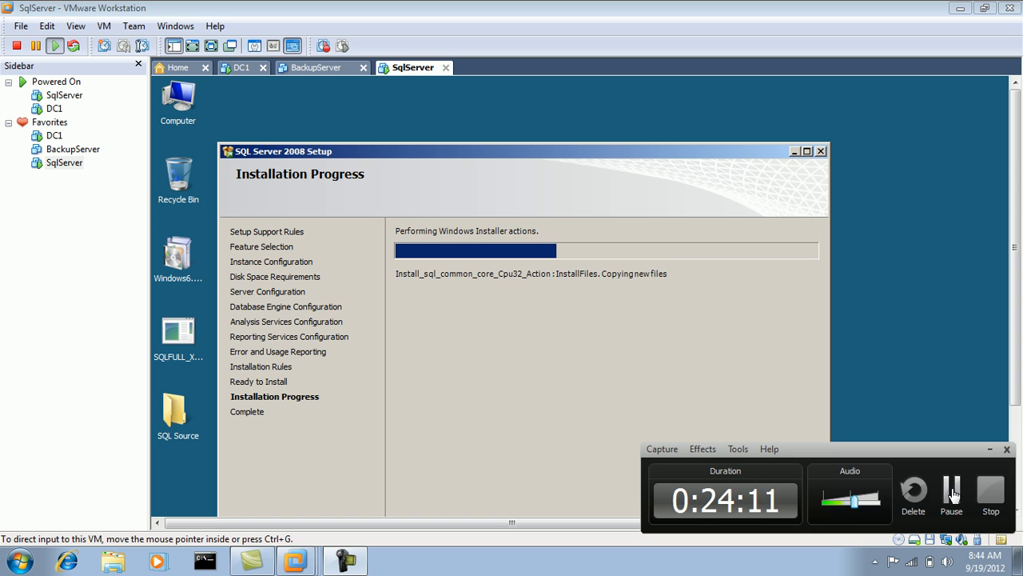
left_click(951, 487)
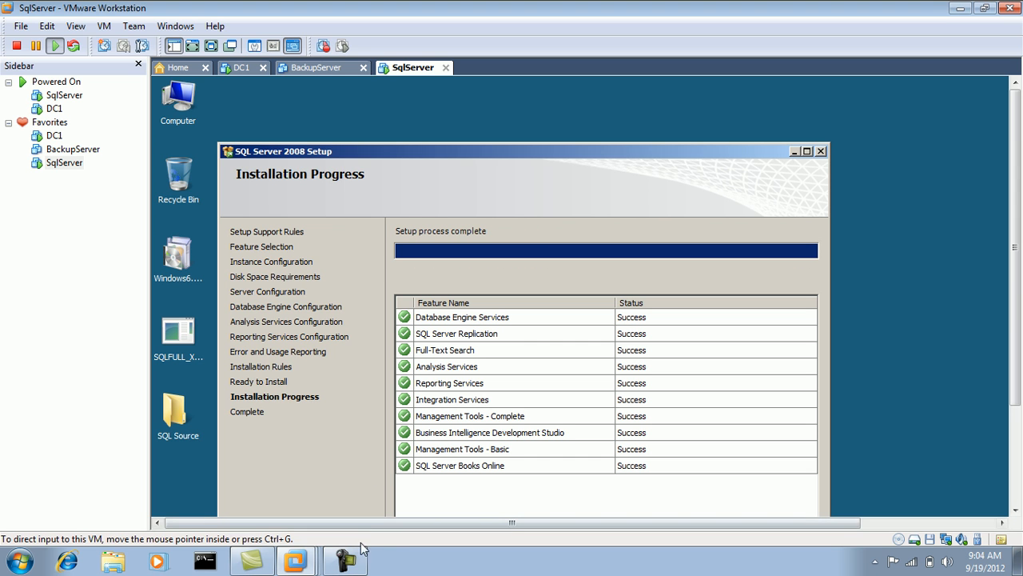
left_click(345, 560)
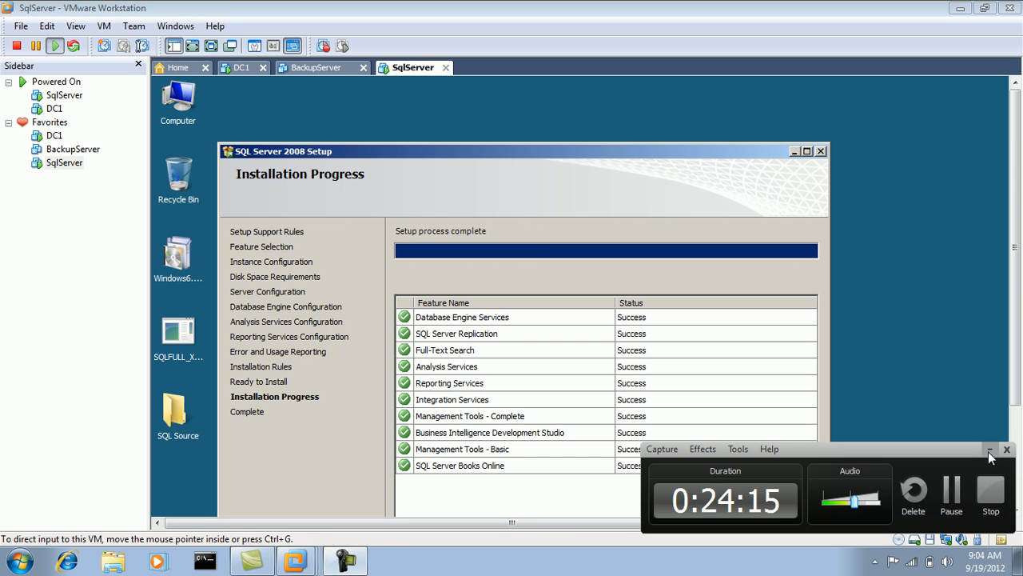
left_click(990, 452)
left_click(211, 46)
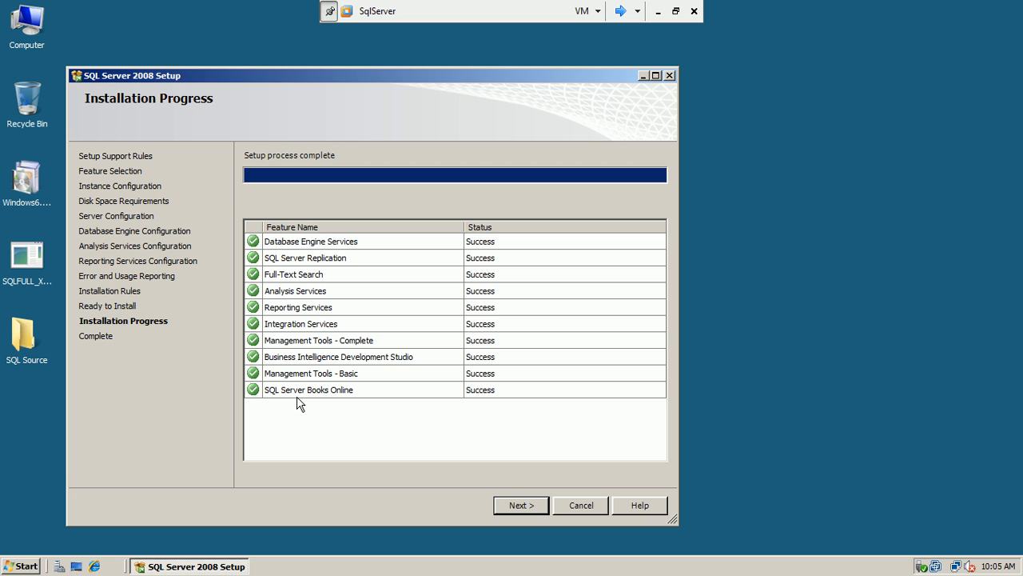
Continue past the feature installation results to the completion page and close SQL Server 2008 Setup
left_click(515, 505)
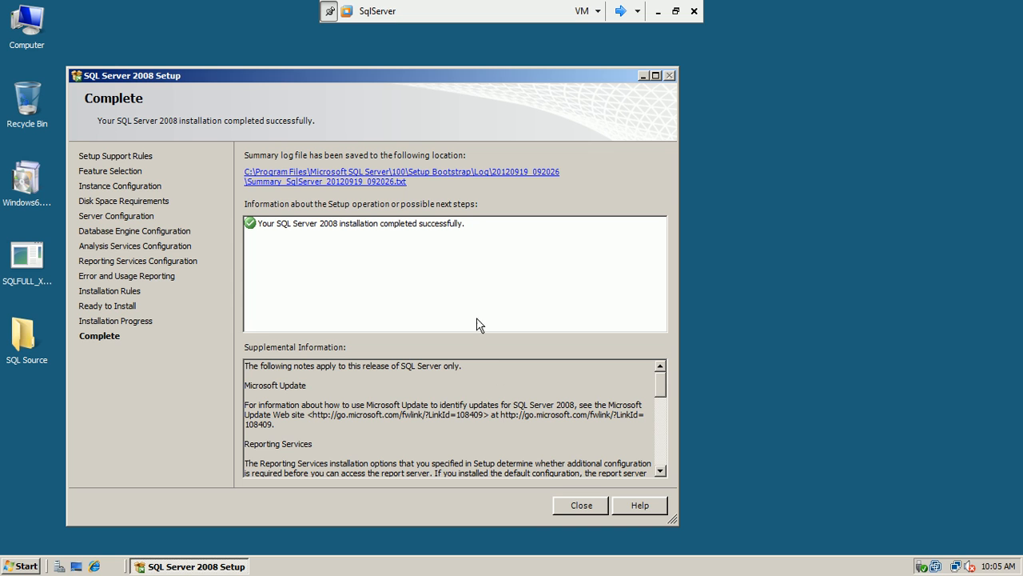
left_click(564, 505)
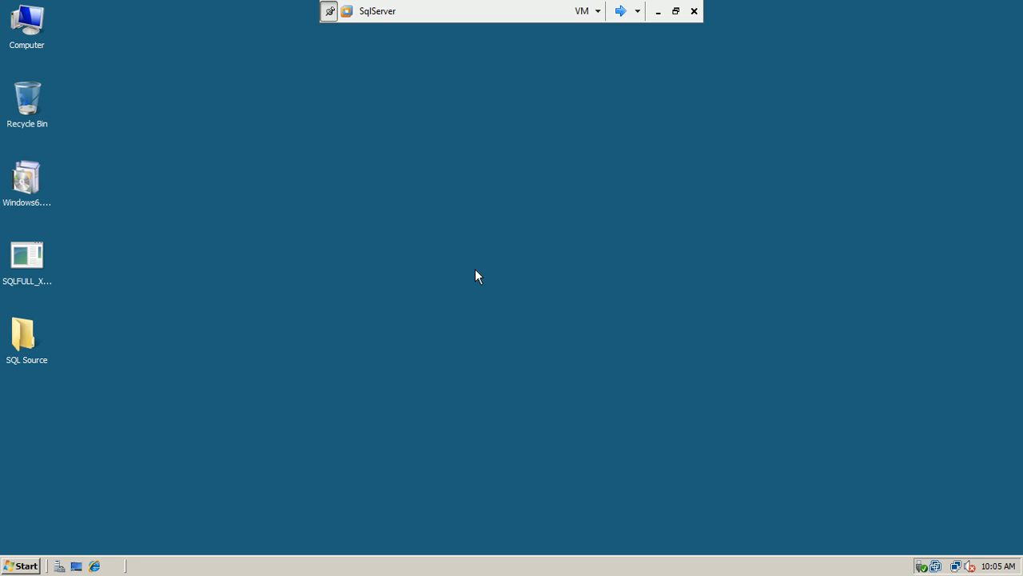
Refresh the server desktop and examine the Microsoft Visual Studio 2008 and Microsoft SQL Server 2008 program groups among the installed programs
right_click(301, 260)
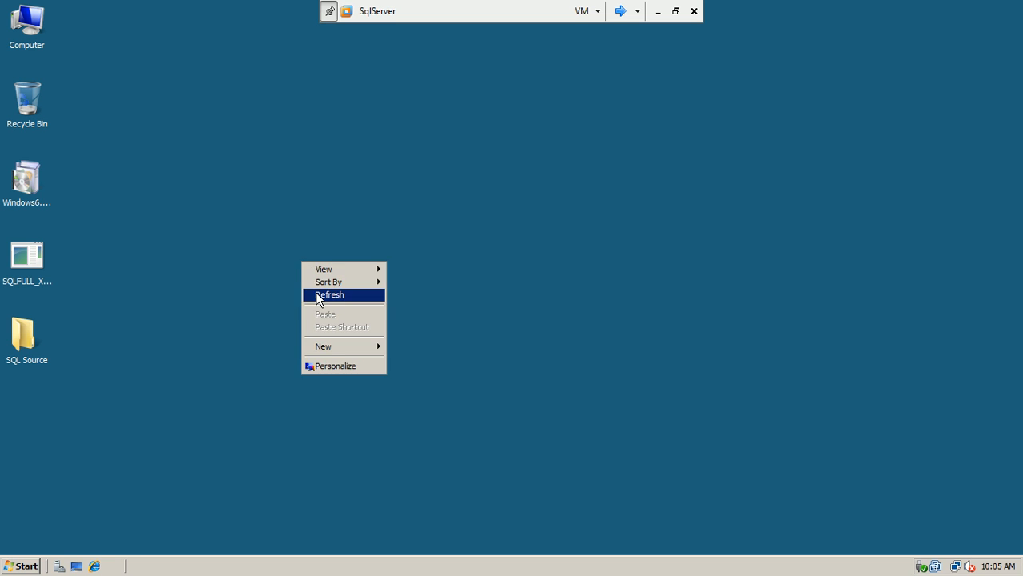
left_click(315, 293)
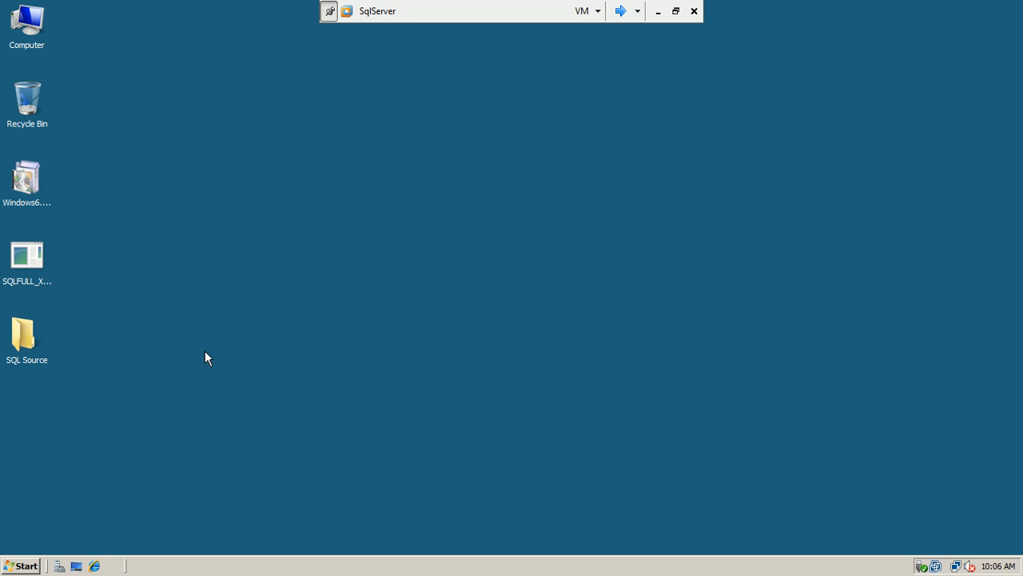
left_click(23, 566)
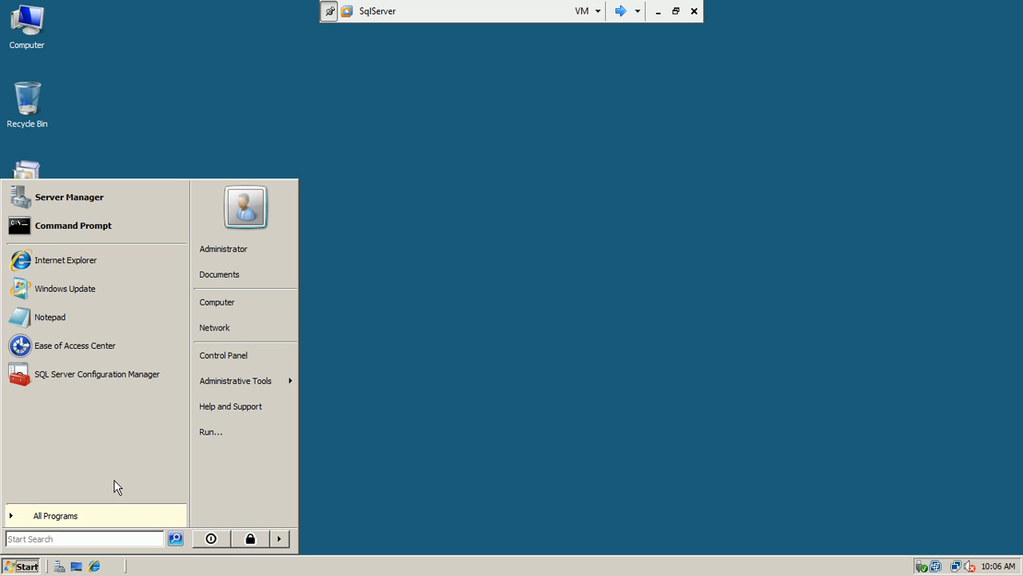
left_click(108, 515)
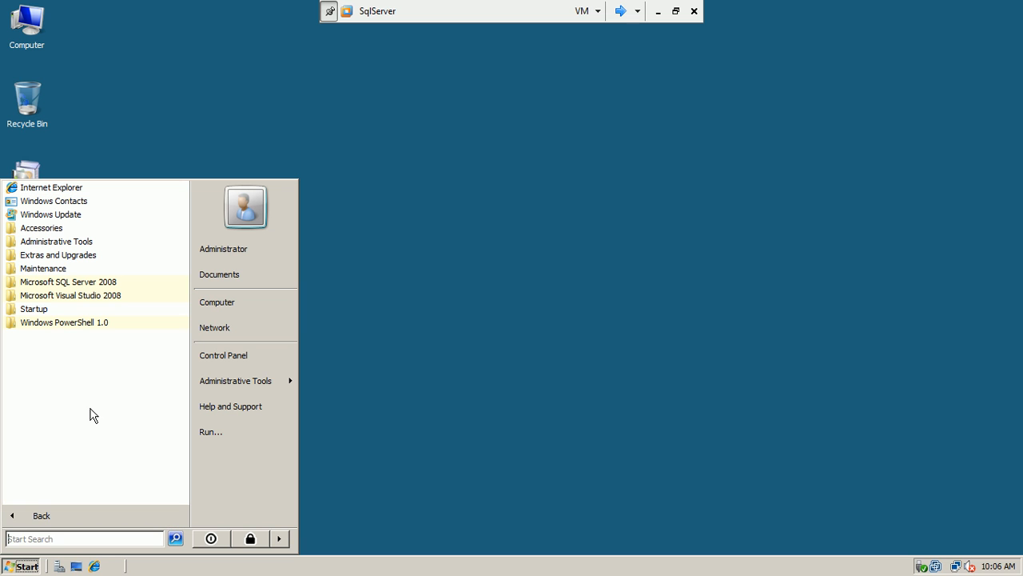
left_click(102, 304)
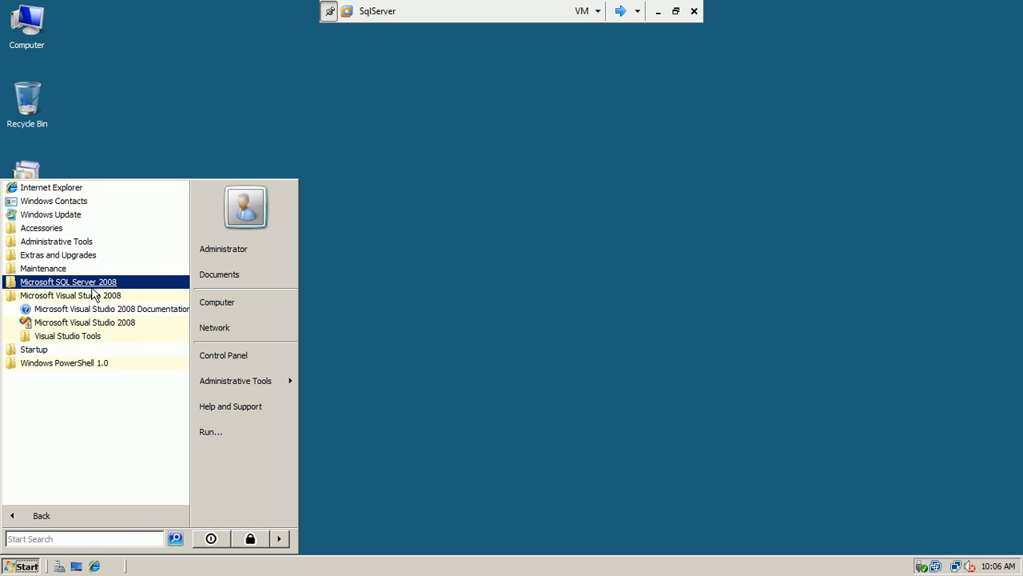
left_click(89, 287)
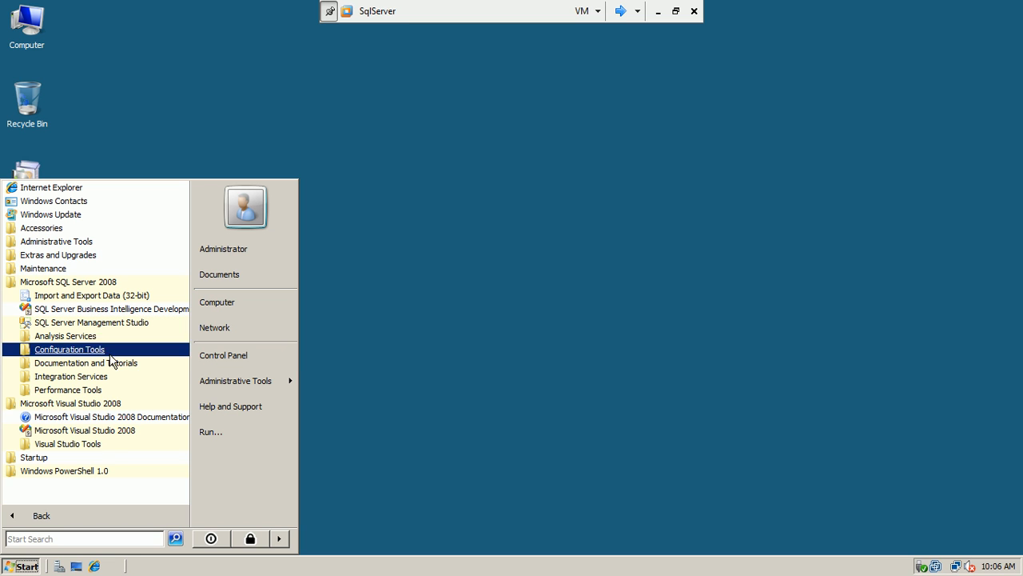
left_click(356, 349)
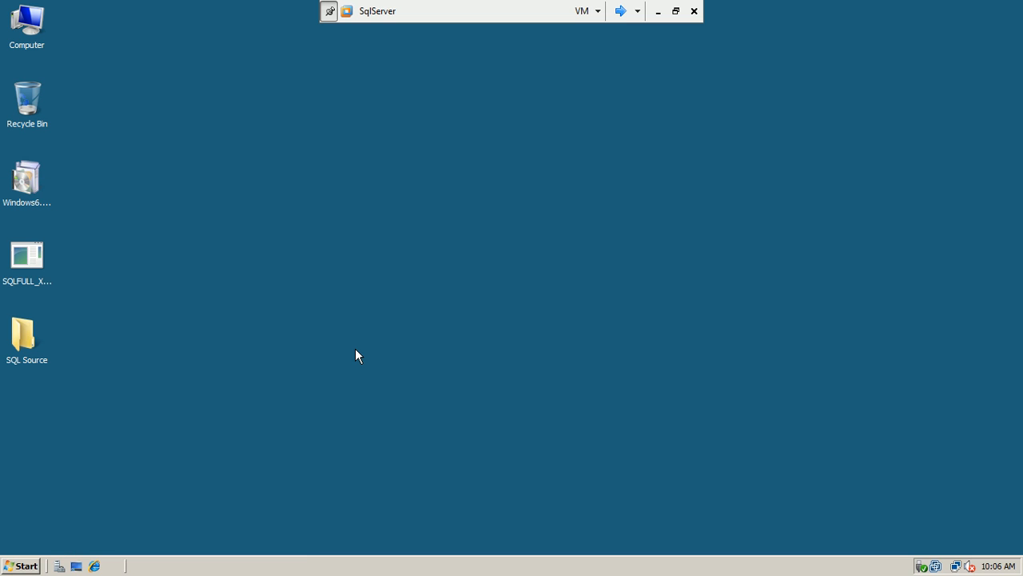
Refresh the desktop, take the SqlServer virtual machine out of full-screen view and maximize the VMware Workstation window
right_click(454, 183)
left_click(471, 210)
left_click(675, 11)
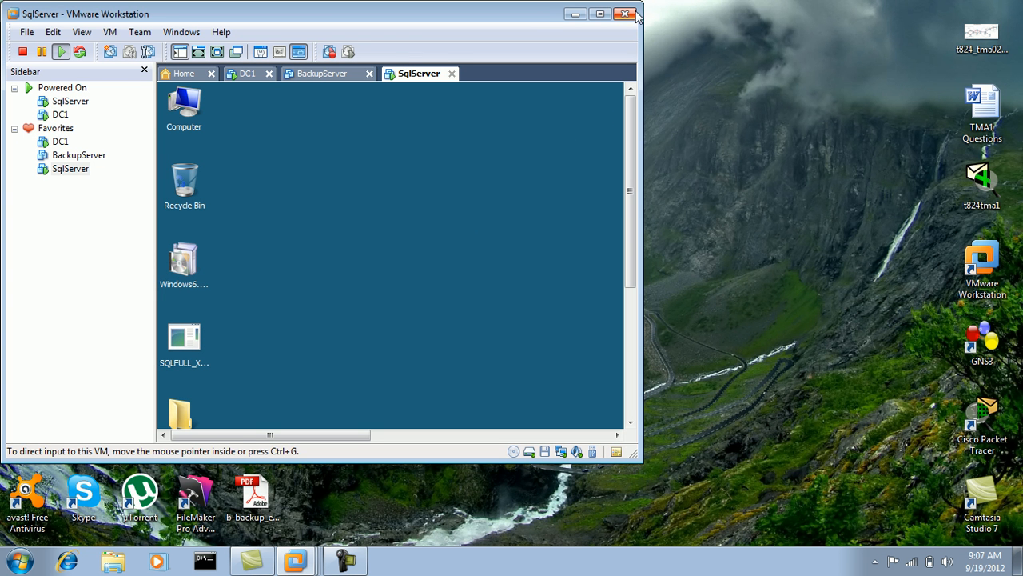
double_click(540, 18)
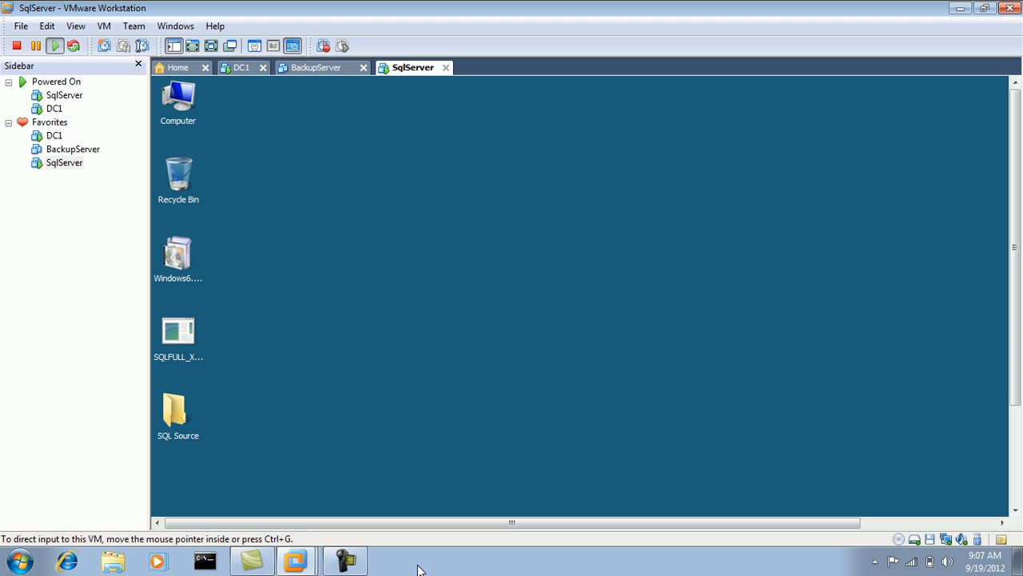
left_click(359, 569)
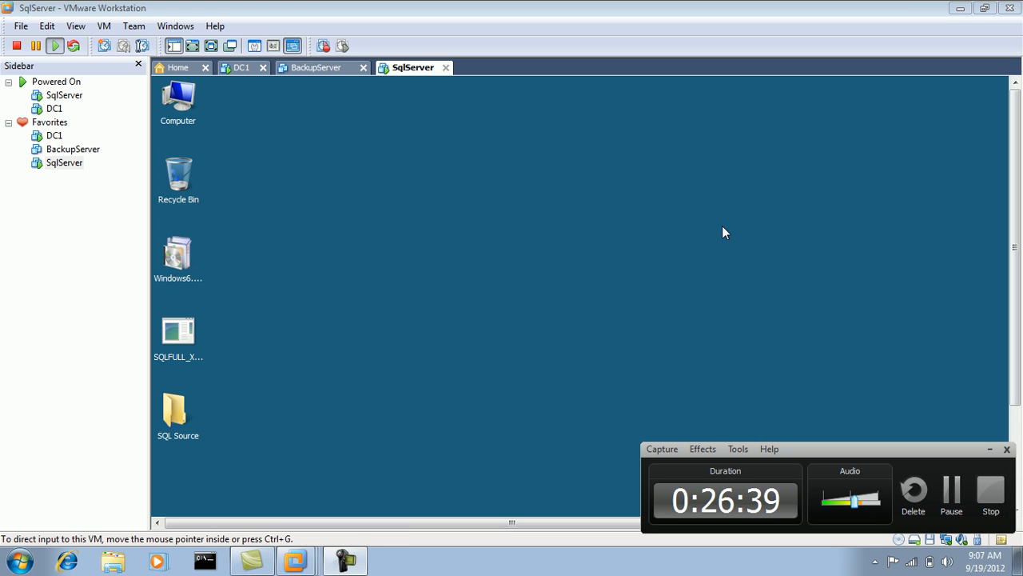